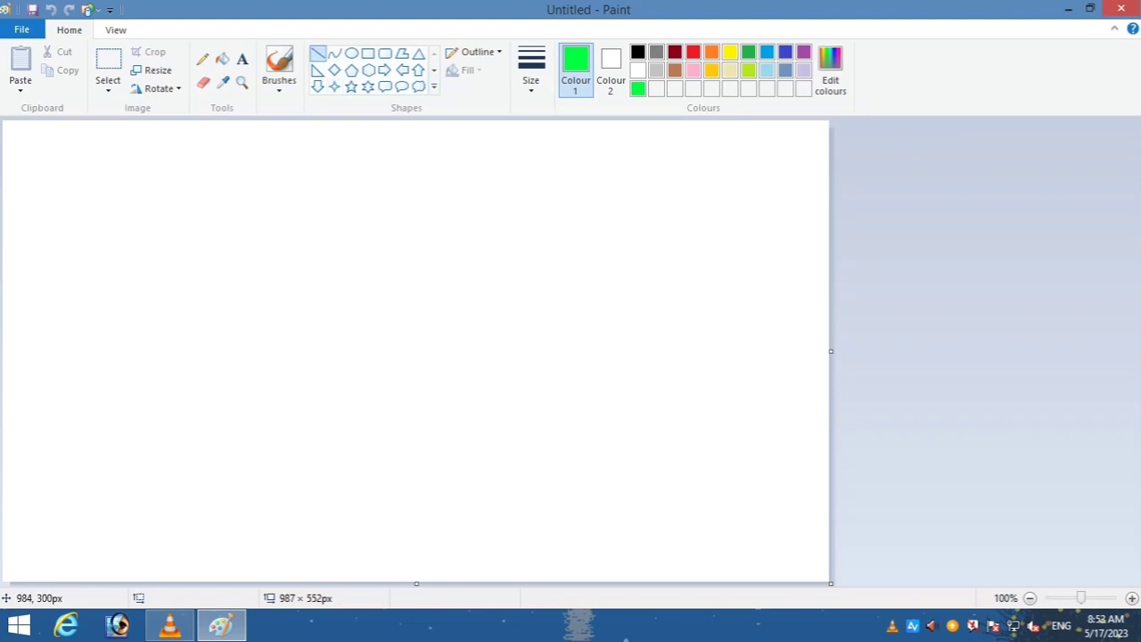
- Draw a bright green diagonal line spanning about 560 × 262 px across the canvas's lower-right corner and fill that corner bright green
mouse_move(829, 365)
left_mouse_down()
mouse_move(488, 542)
mouse_move(360, 584)
left_mouse_up()
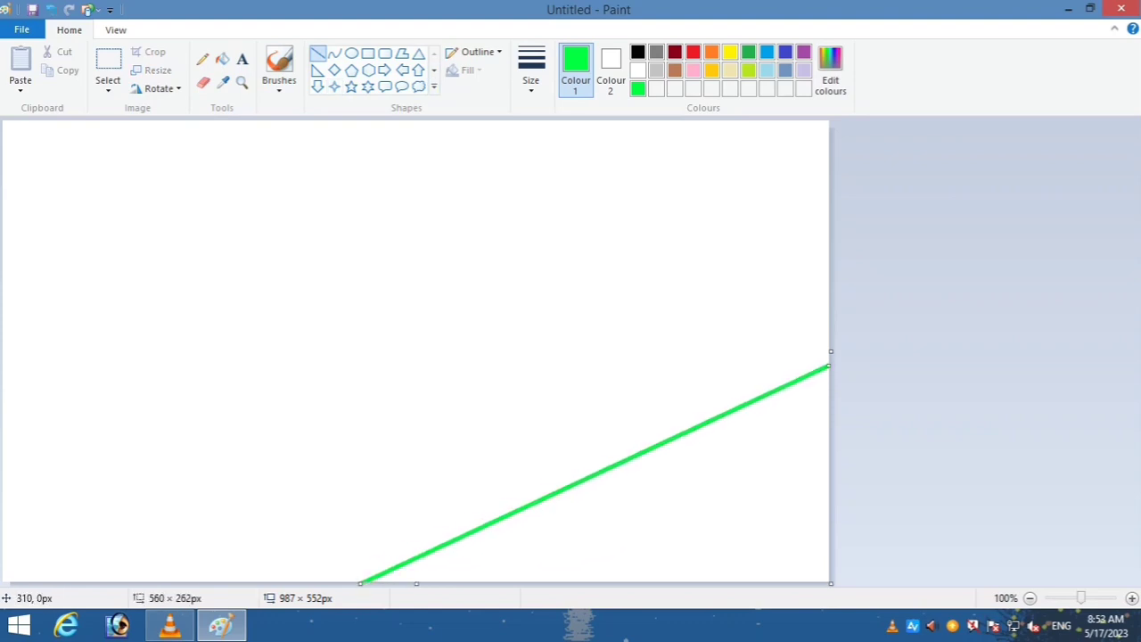
left_click(222, 58)
left_click(802, 542)
- Define a darker shade of the current green and fill the remaining white area of the canvas with it
left_click(830, 71)
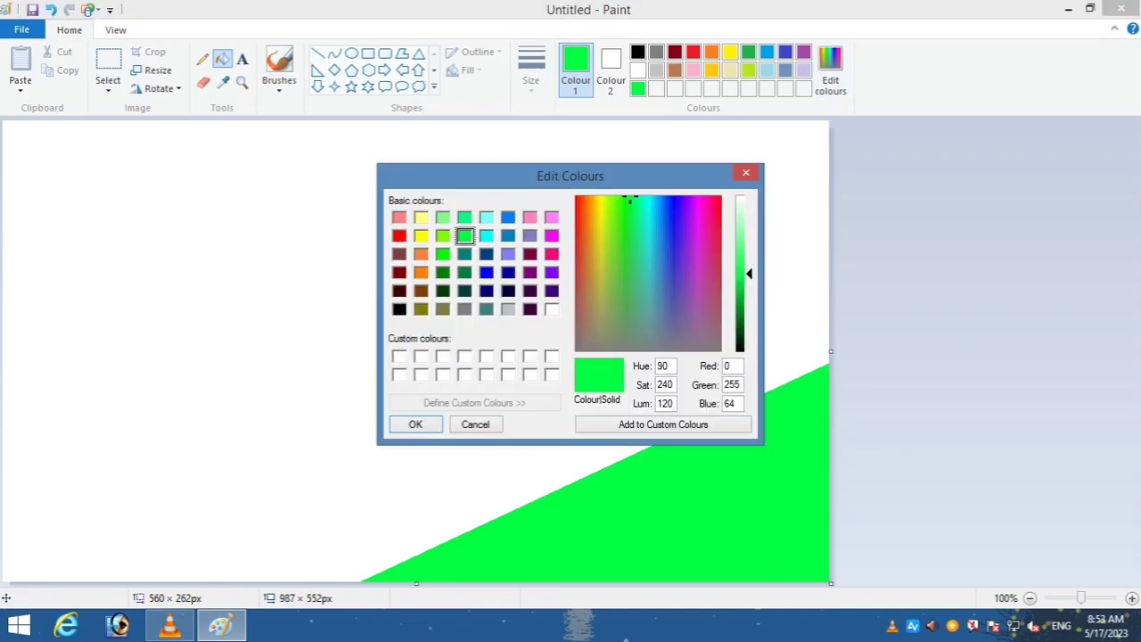
left_click_drag(750, 274, 749, 316)
left_click(419, 423)
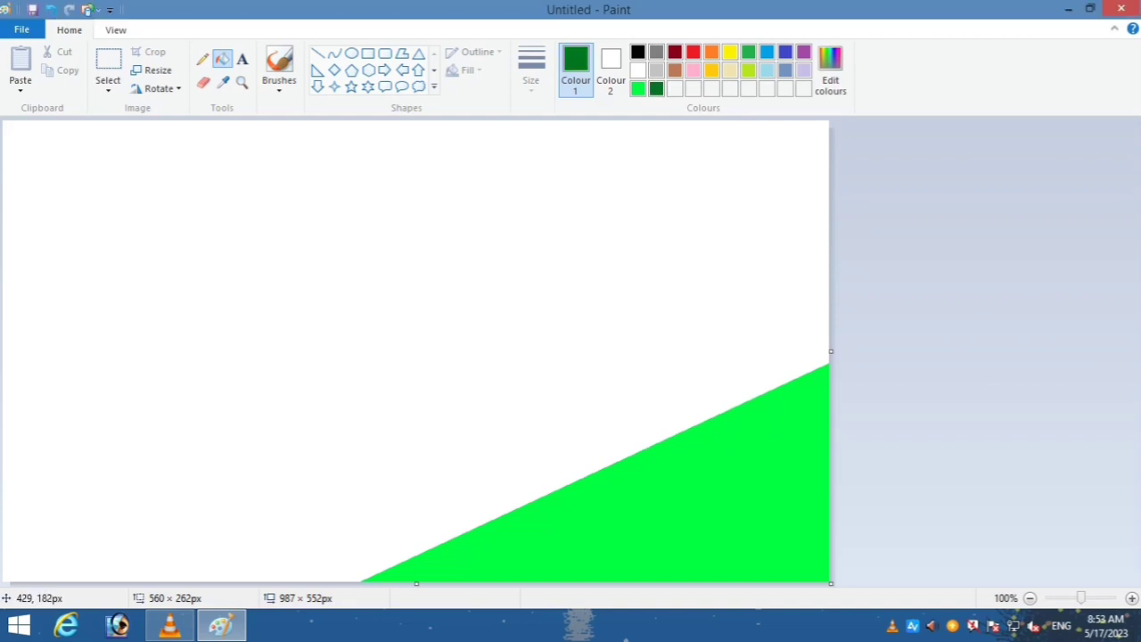
left_click(385, 283)
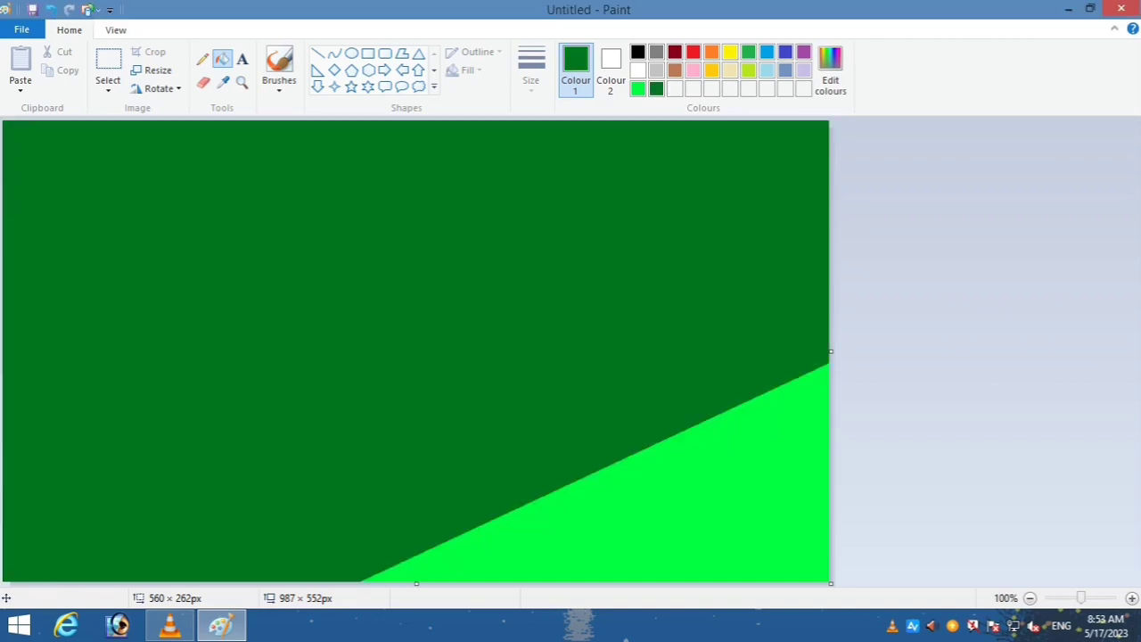
- Draw a black diagonal line spanning about 786 × 397 px across the canvas's upper-left corner and fill that corner black
left_click(317, 53)
left_click(637, 52)
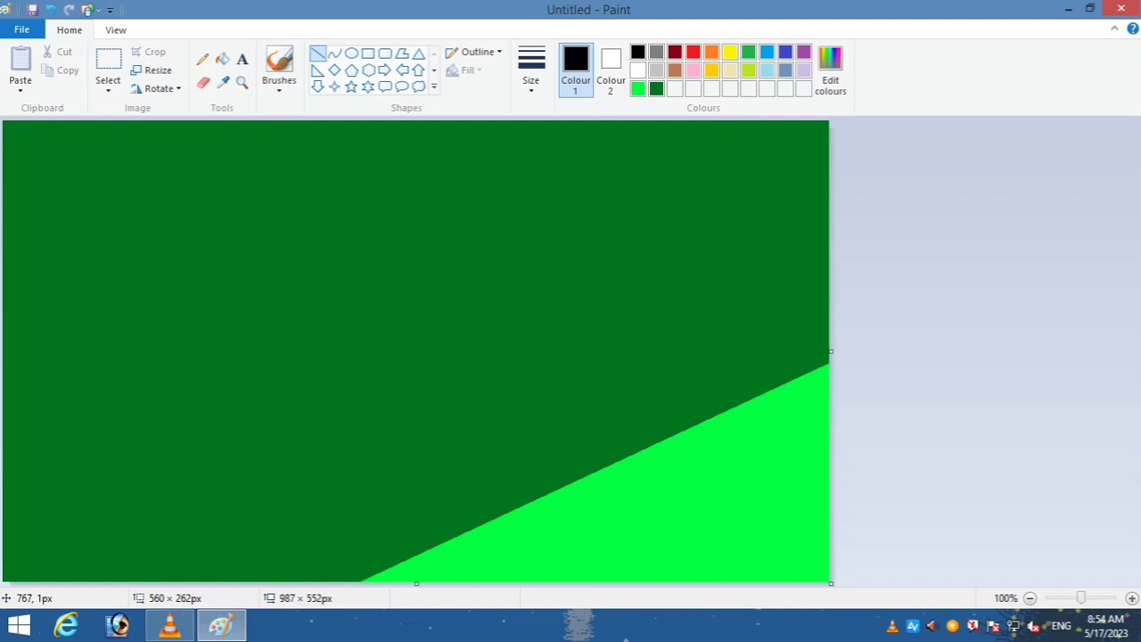
mouse_move(658, 122)
left_mouse_down()
mouse_move(2, 474)
mouse_move(0, 452)
left_mouse_up()
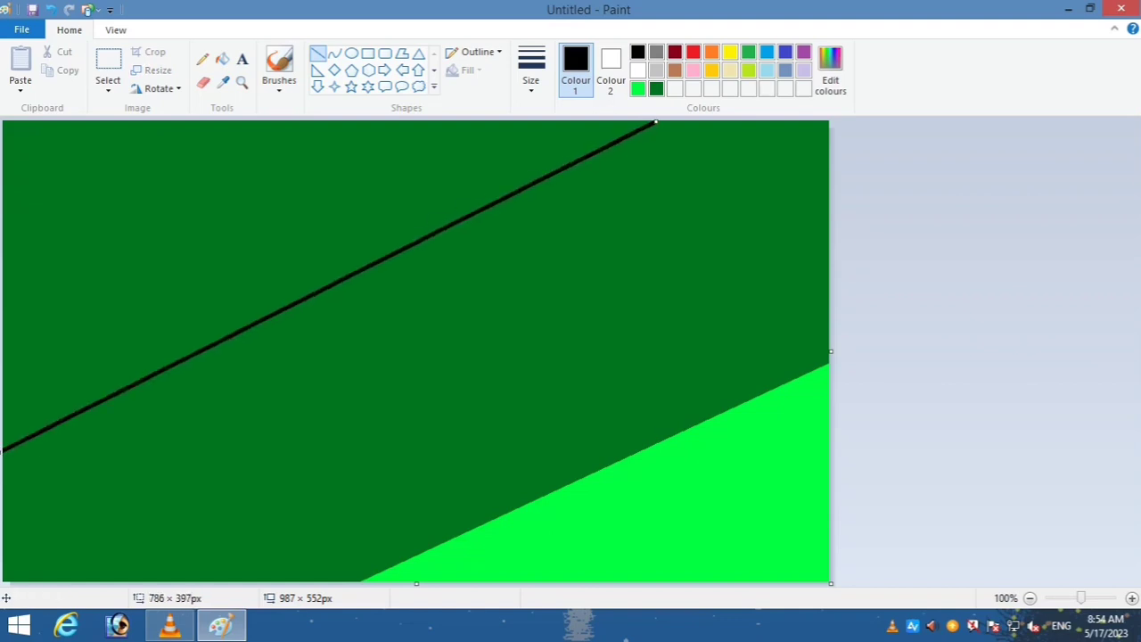
left_click(222, 59)
left_click(129, 249)
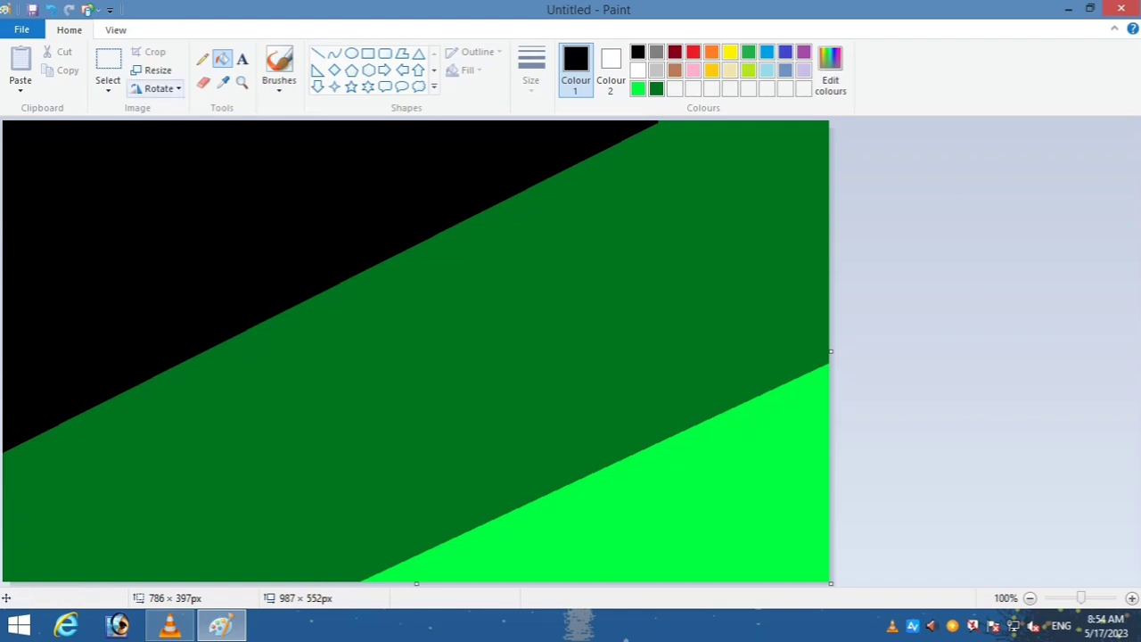
- Resize the picture to a width of 1 pixel without maintaining the aspect ratio
left_click(154, 70)
left_click(183, 131)
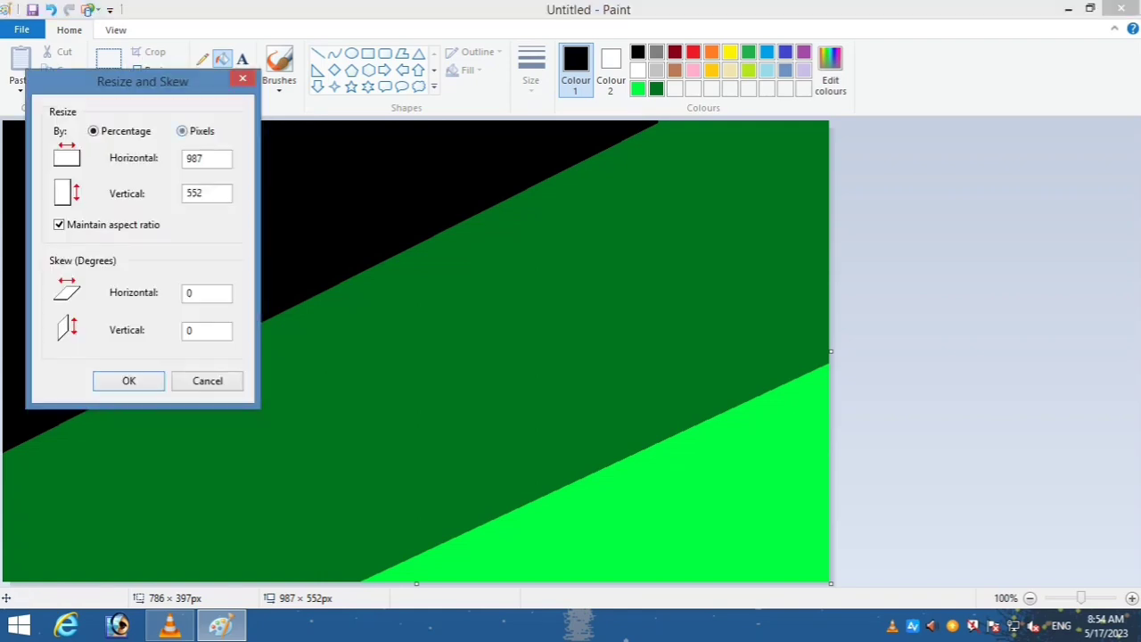
left_click(60, 225)
double_click(195, 159)
type("1")
key("Return")
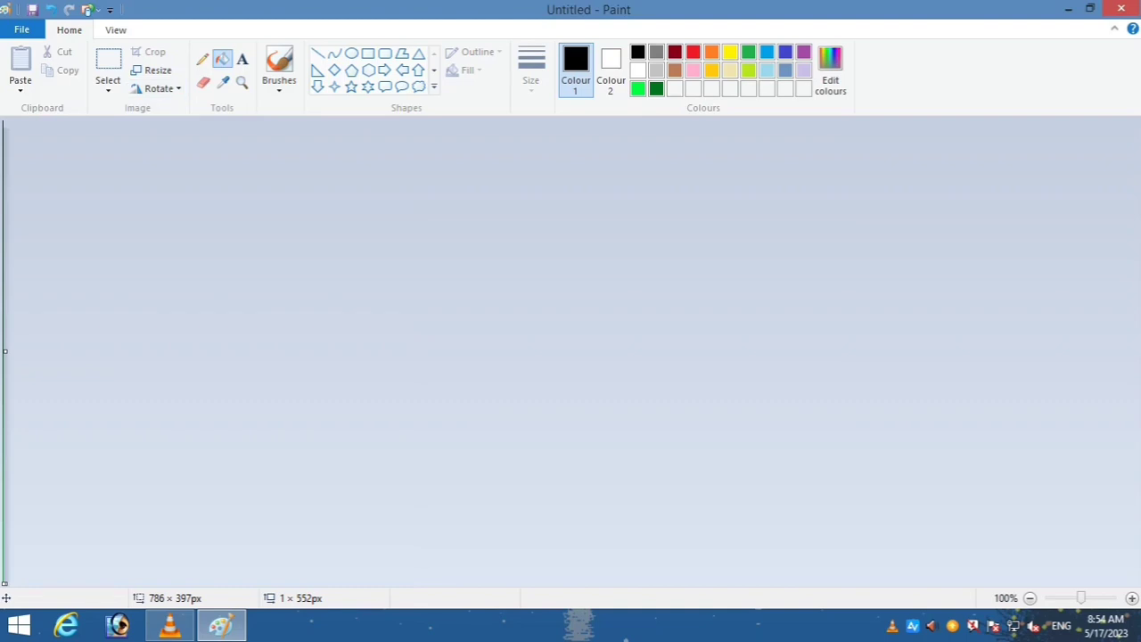
- Stretch the one-pixel strip to a width of 987 pixels with the aspect ratio unlocked
left_click(152, 70)
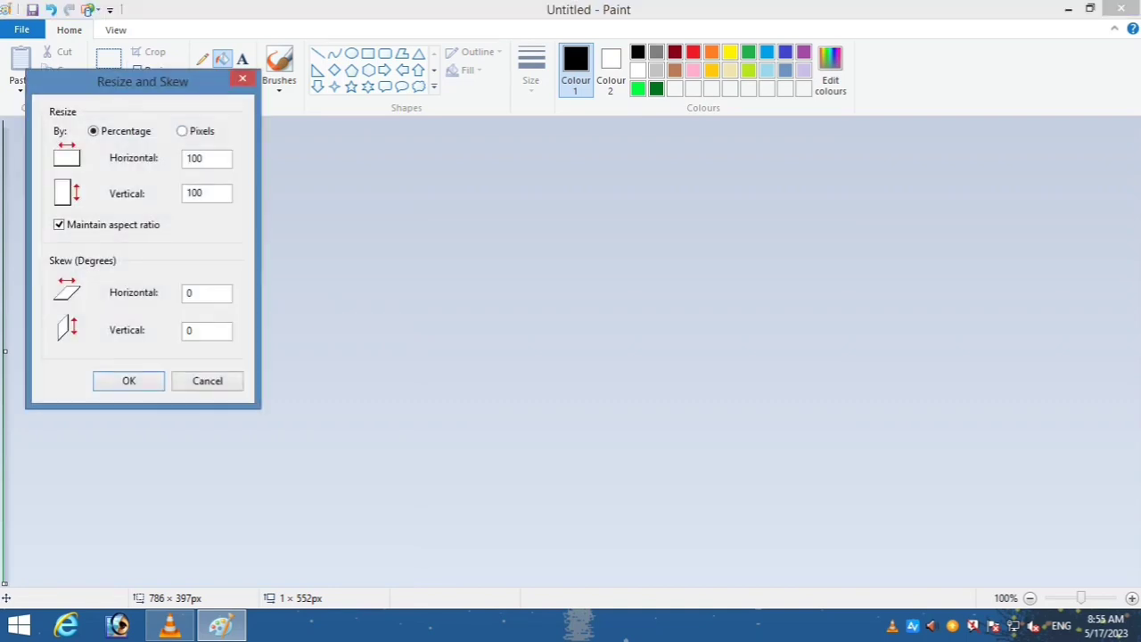
left_click(182, 131)
left_click(59, 225)
double_click(191, 159)
key("BackSpace")
type("987")
left_click(134, 381)
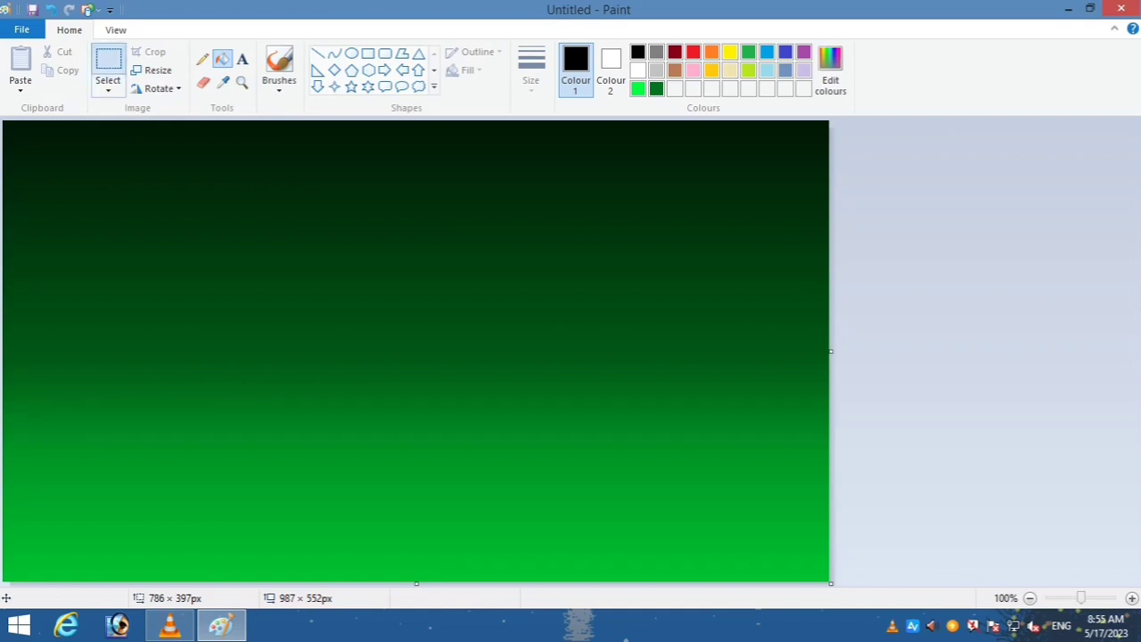
- Select the whole gradient picture and squash it vertically from its lower edge to about 397 px high
left_click(108, 82)
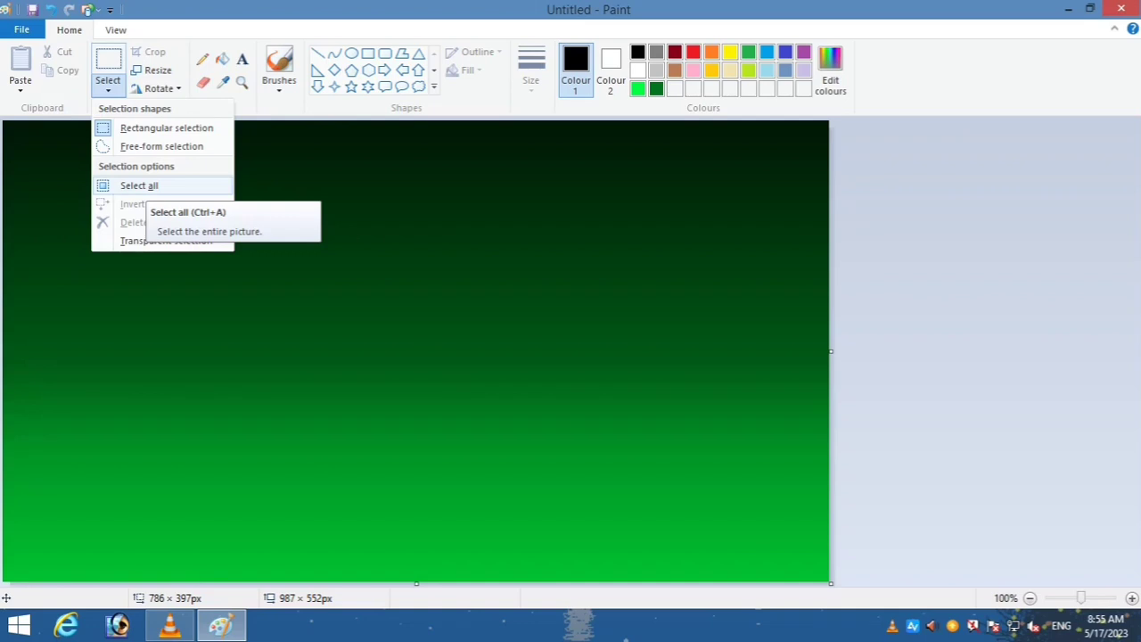
left_click(139, 185)
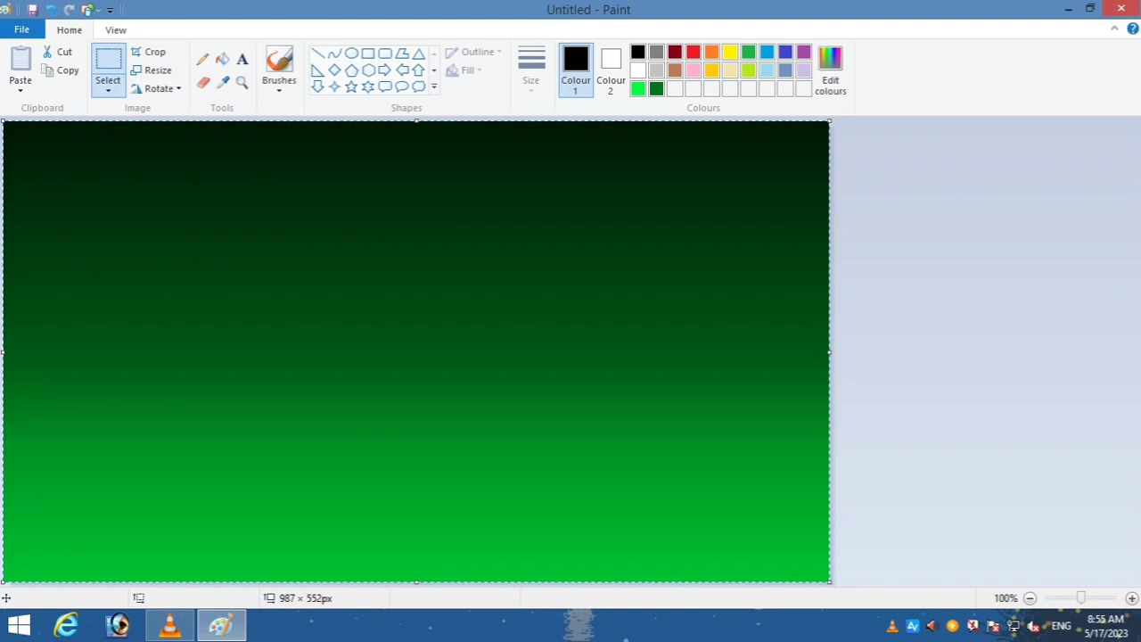
left_click_drag(417, 582, 416, 452)
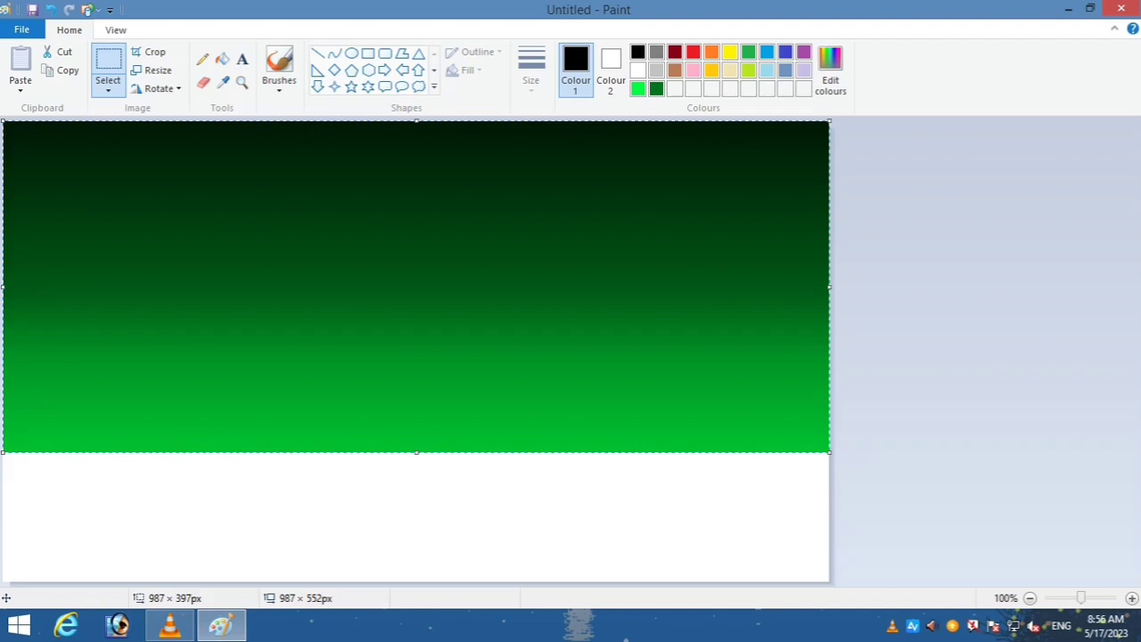
- Copy the squashed gradient, paste a duplicate of it, and flip the duplicate vertically
right_click(486, 384)
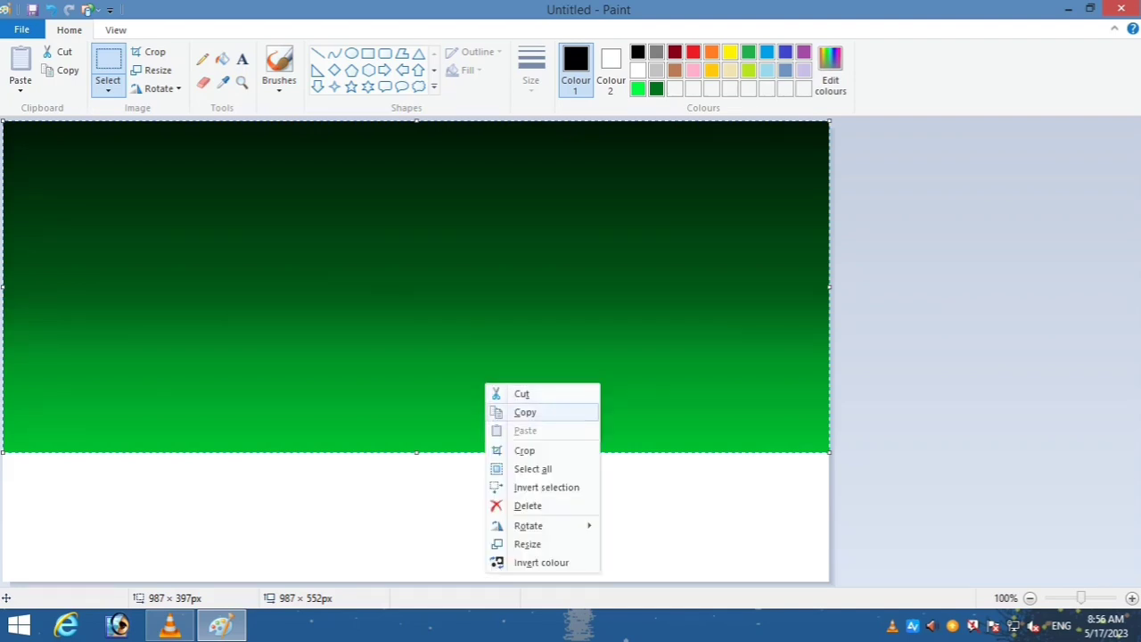
left_click(525, 412)
right_click(467, 313)
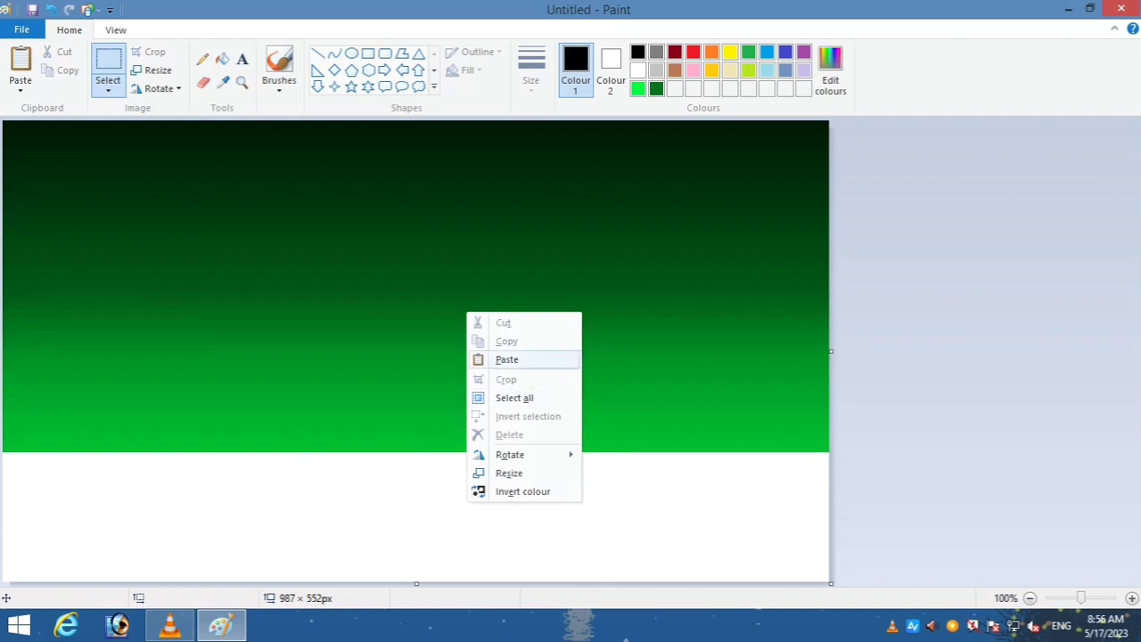
left_click(507, 359)
right_click(483, 393)
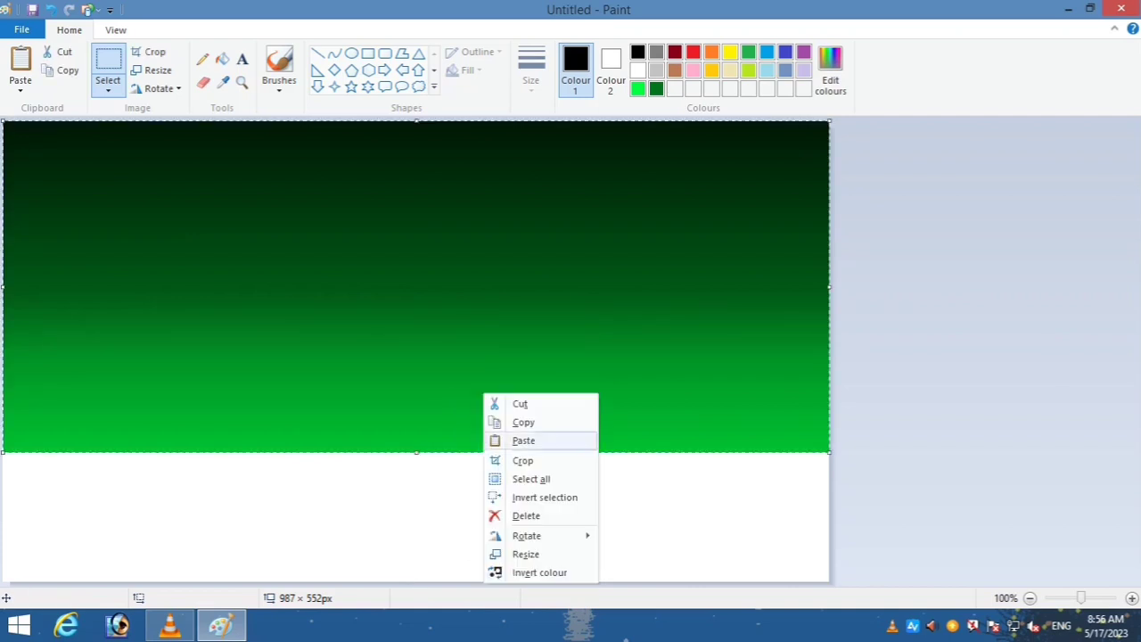
mouse_move(526, 536)
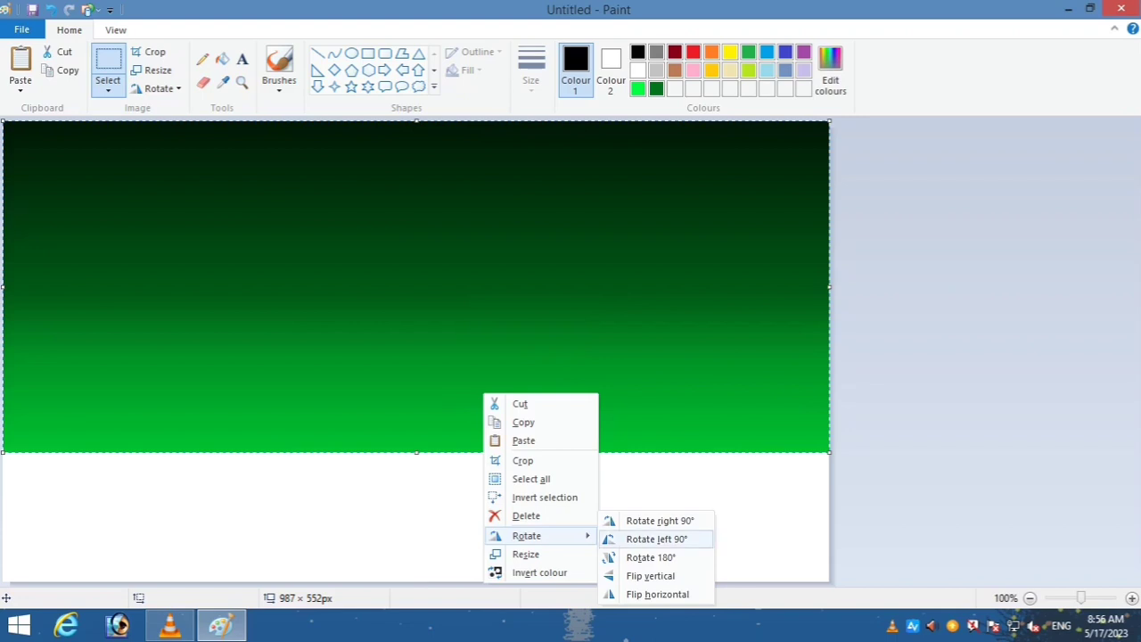
left_click(651, 576)
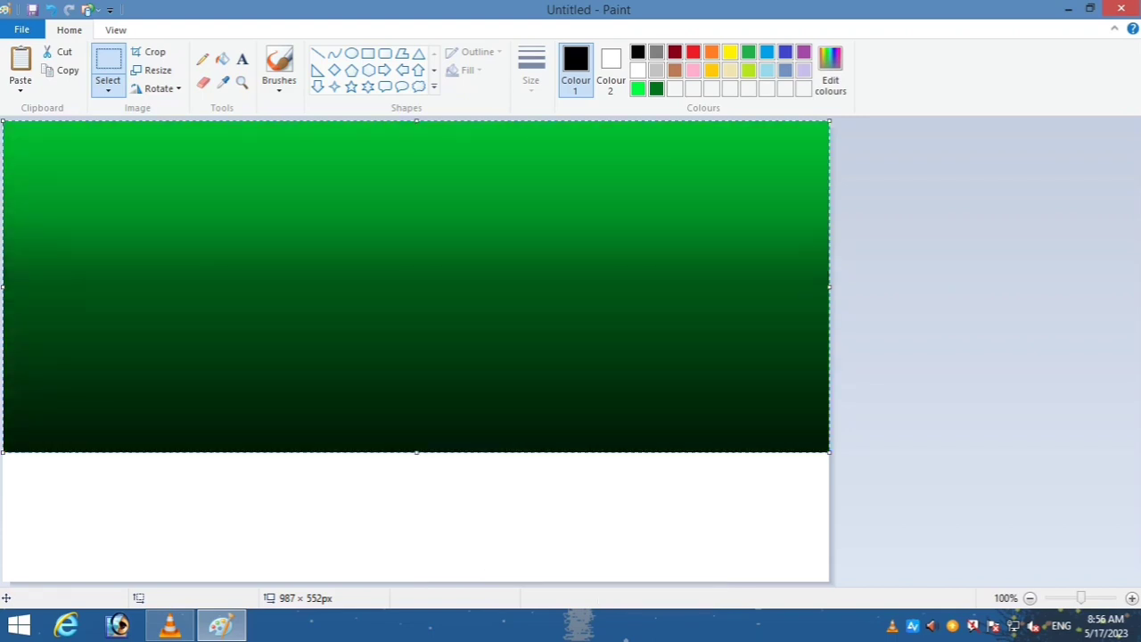
- Fit the flipped gradient into the white strip along the canvas's lower edge, squashed to about 157 px high with no gap above it
left_click_drag(486, 271, 494, 400)
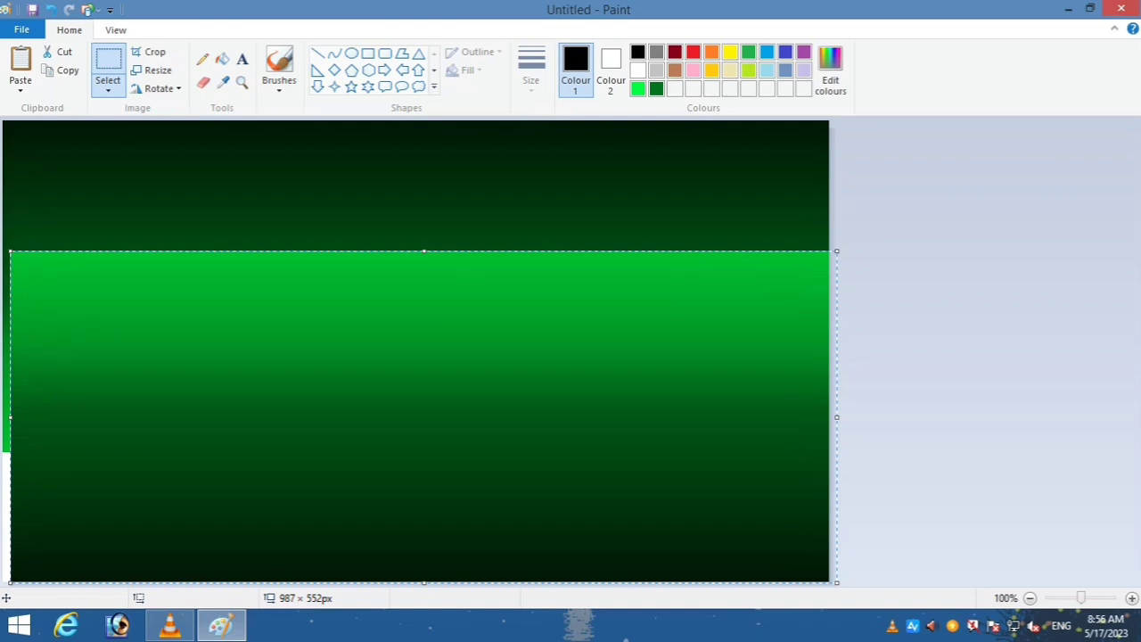
left_click_drag(424, 251, 423, 456)
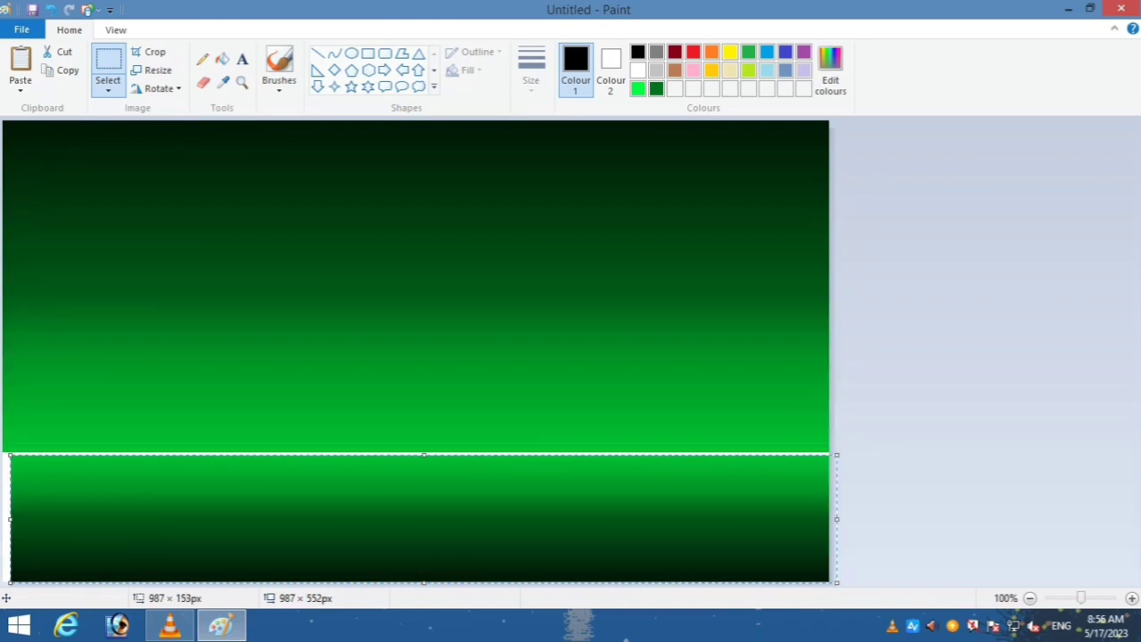
left_click_drag(471, 522, 464, 522)
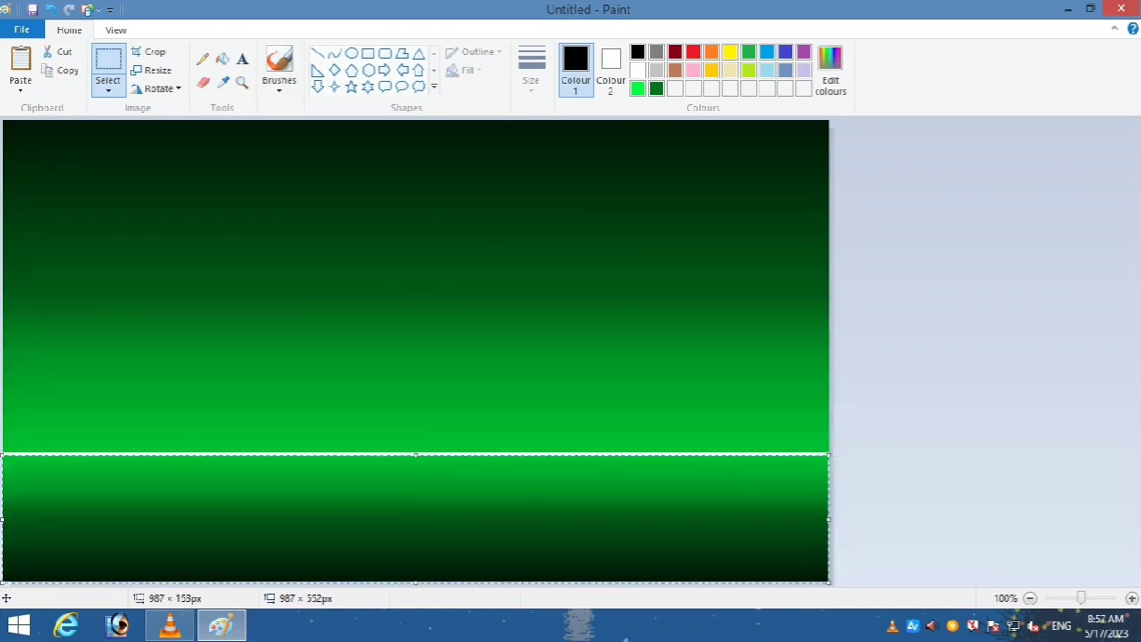
left_click_drag(416, 455, 416, 452)
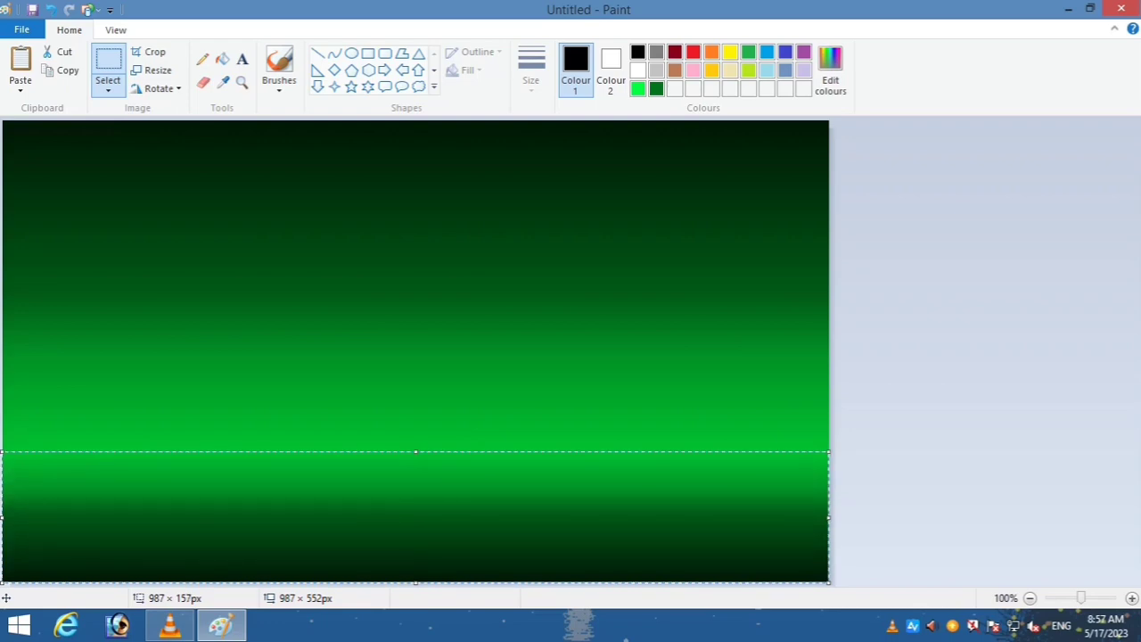
left_click(518, 362)
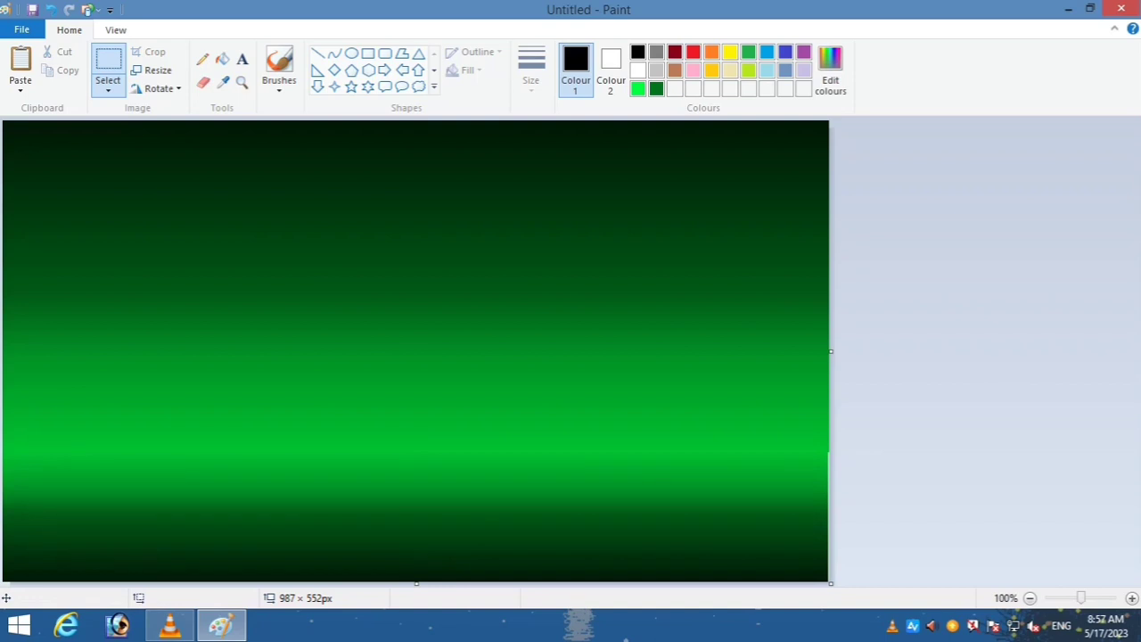
- Widen the canvas to about 1280 px and draw a red-filled circle about 205 px across in the new white area
left_click_drag(831, 351, 1074, 350)
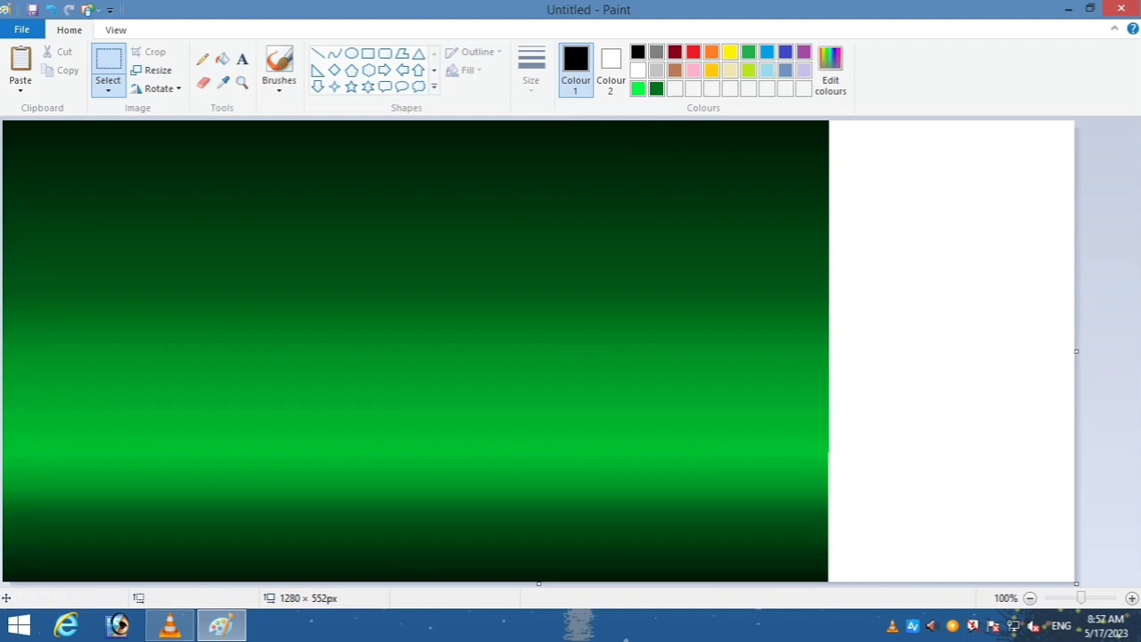
left_click(694, 53)
left_click(352, 54)
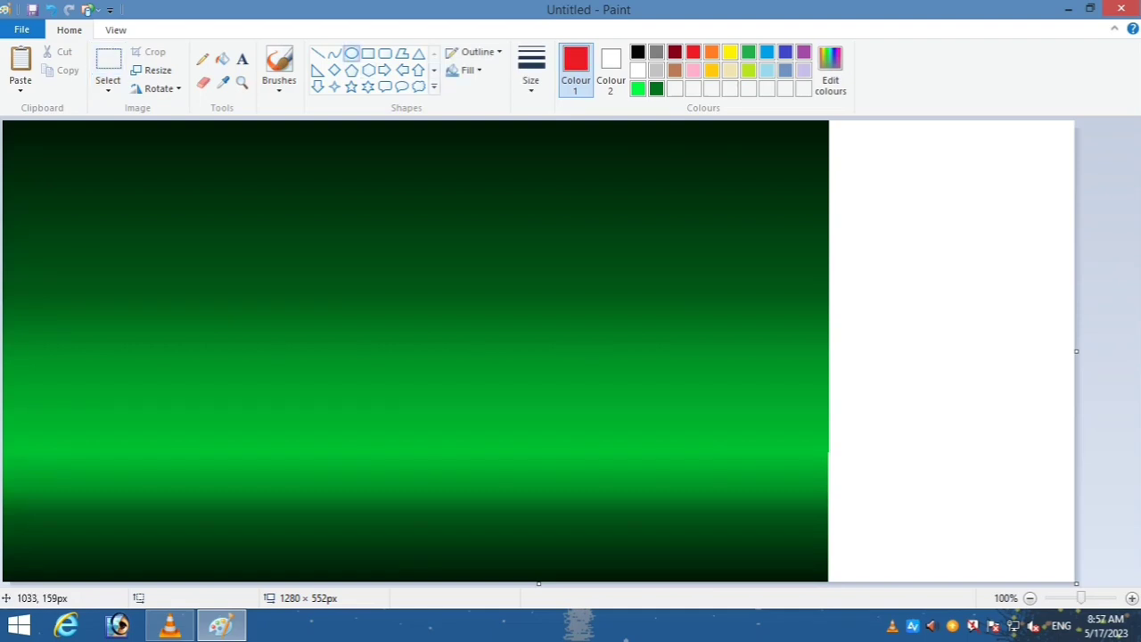
left_click_drag(866, 254, 1037, 425)
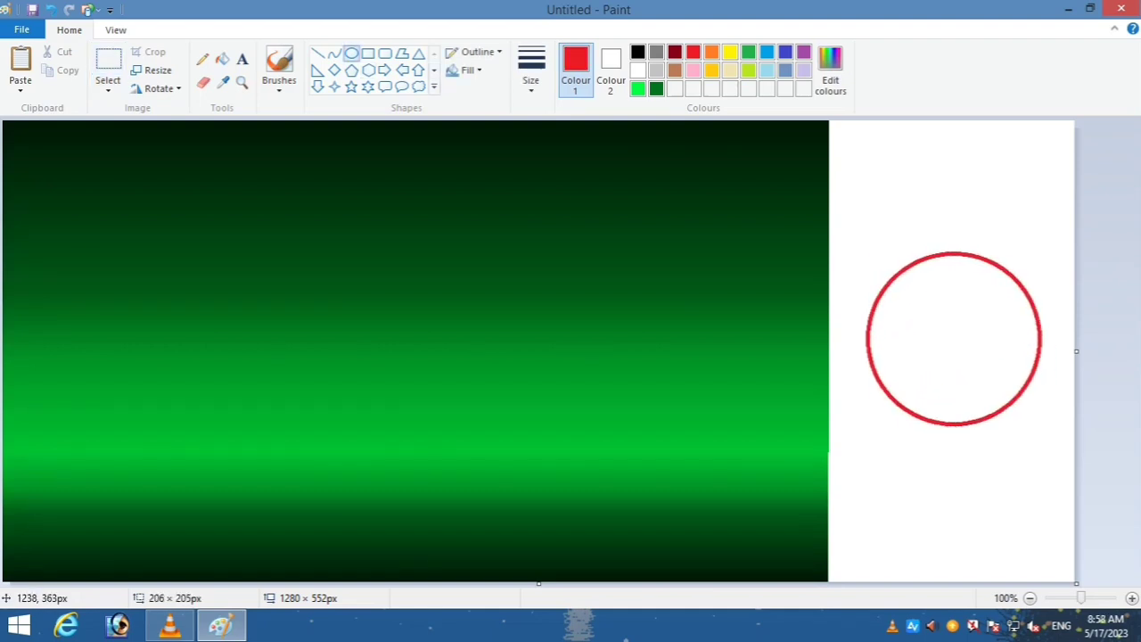
left_click(222, 58)
left_click(952, 325)
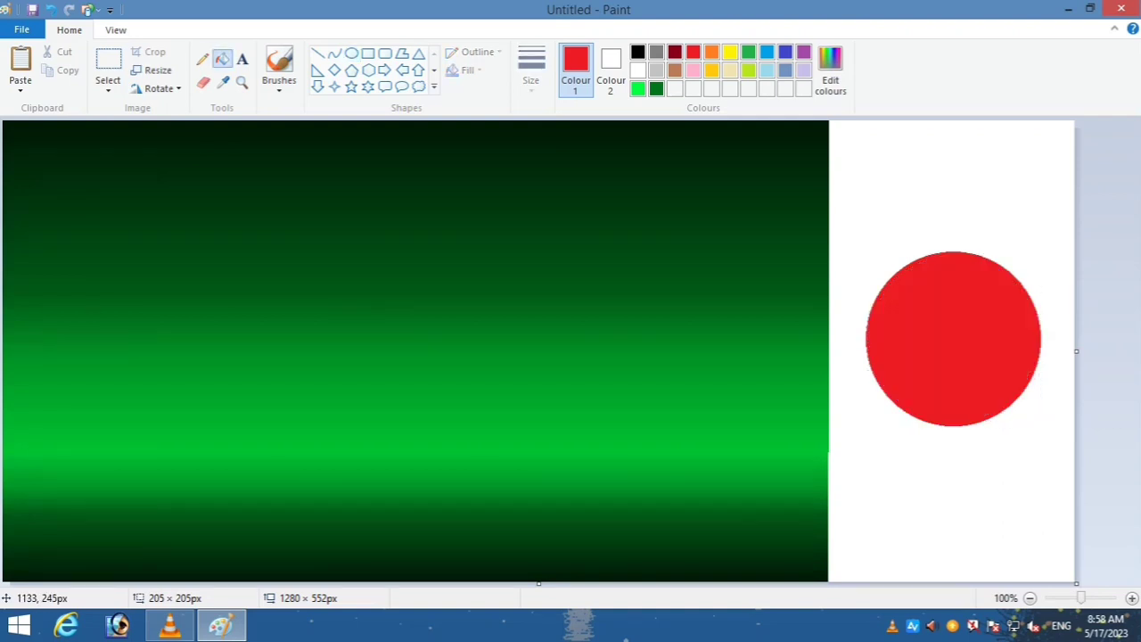
- Cover the upper part of the red circle with a solid white ellipse about 195 px wide, adjusting it to leave a crescent
left_click(351, 53)
left_click(469, 71)
left_click(490, 111)
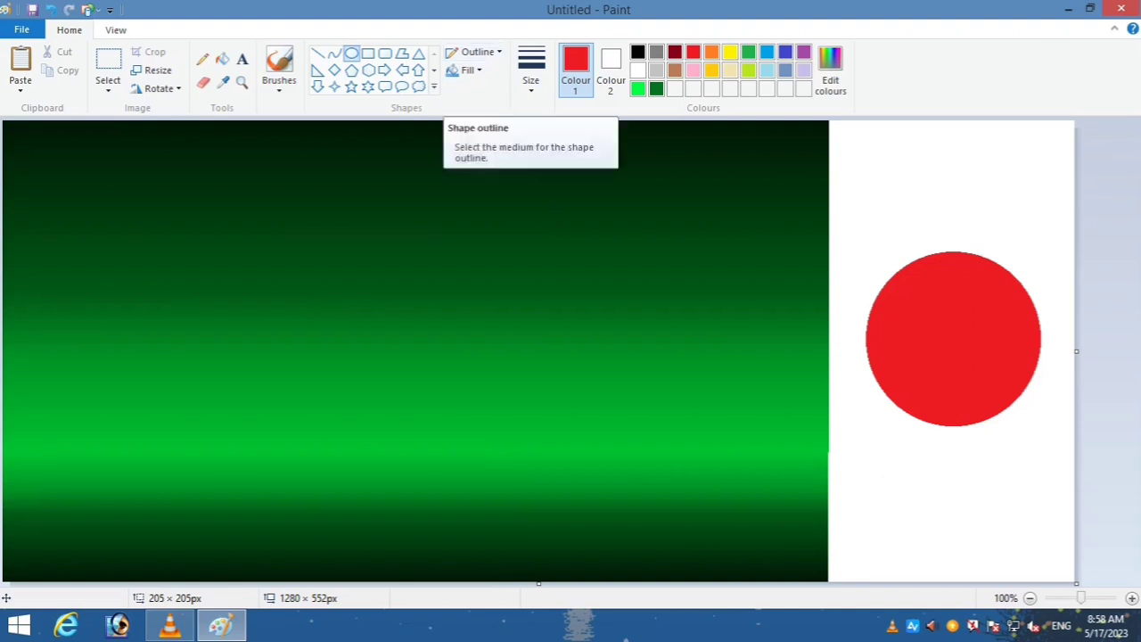
left_click(637, 71)
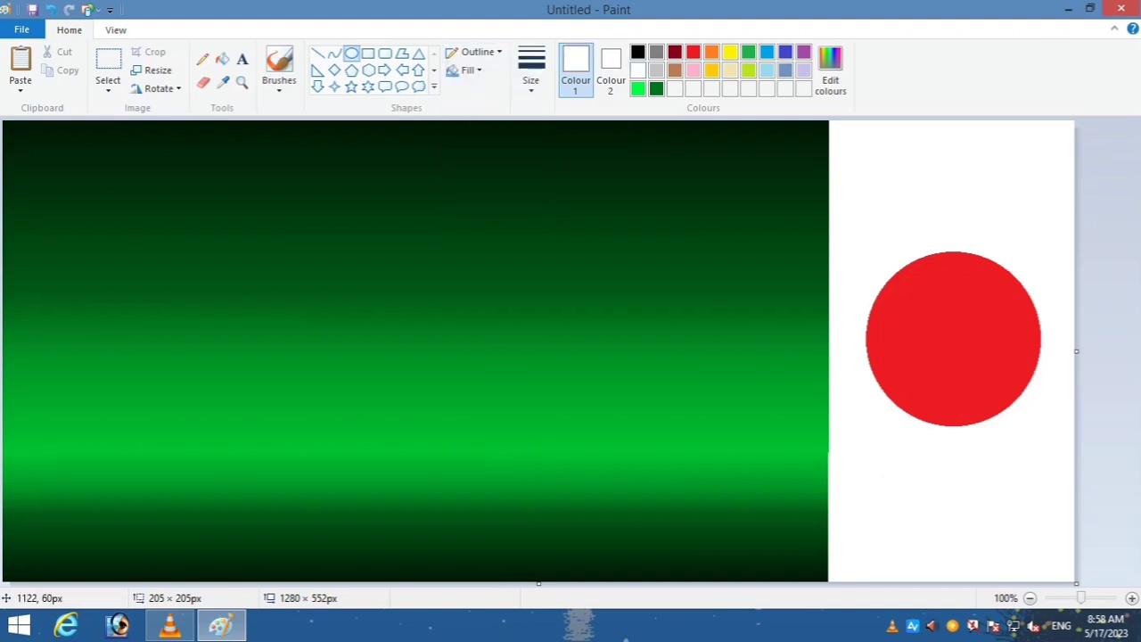
mouse_move(933, 193)
left_mouse_down()
mouse_move(1053, 350)
mouse_move(1052, 385)
left_mouse_up()
left_click_drag(932, 290, 892, 287)
left_click_drag(970, 194, 971, 247)
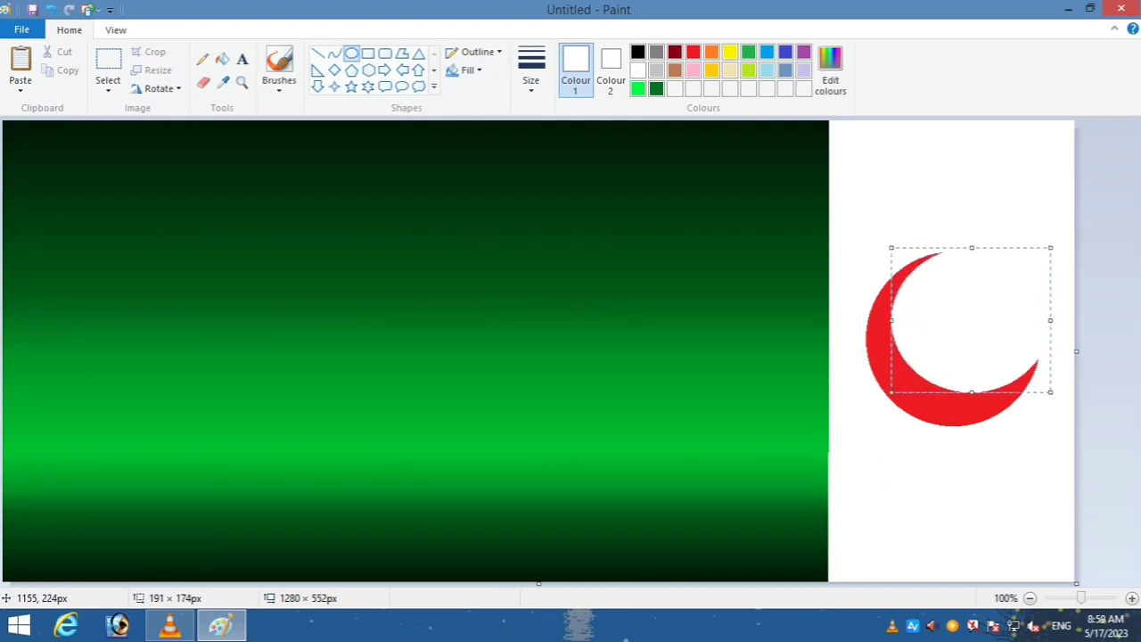
left_click_drag(970, 307, 969, 302)
left_click_drag(889, 242, 886, 240)
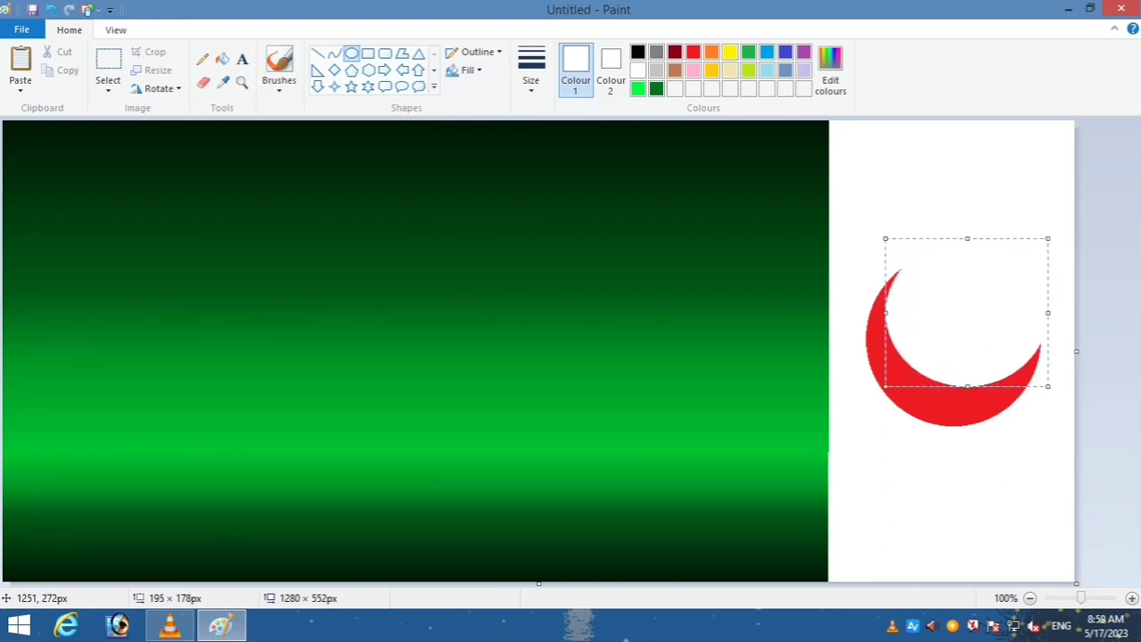
left_click_drag(990, 300, 1047, 316)
left_click_drag(967, 242, 964, 235)
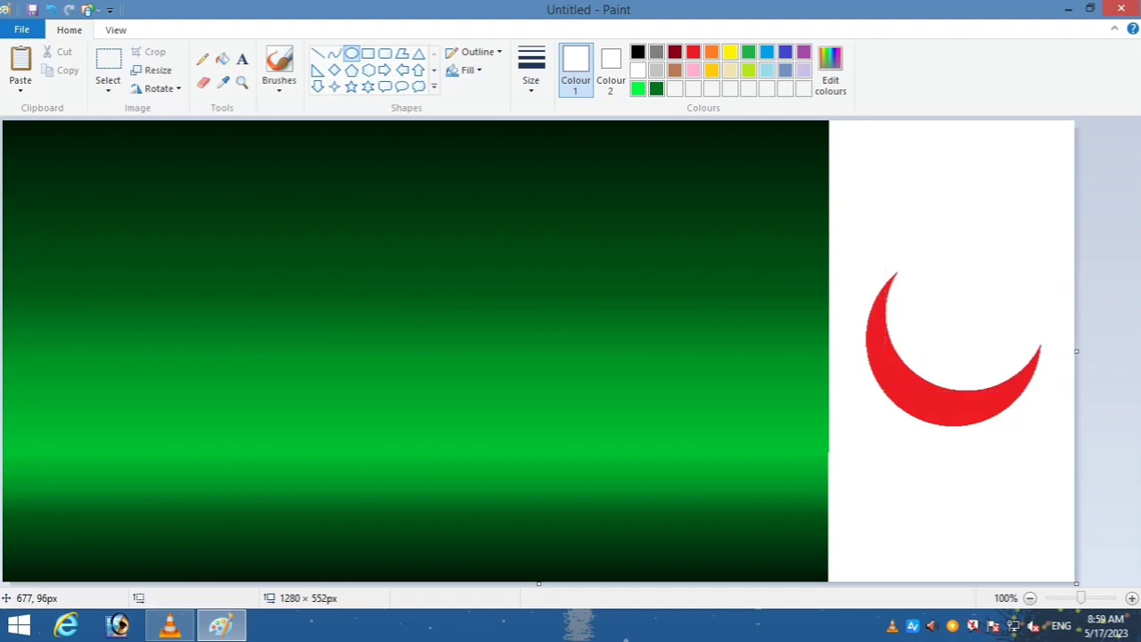
- Cut the red crescent out of the white area and trim the canvas to the gradient's width, about 985 px
left_click(108, 63)
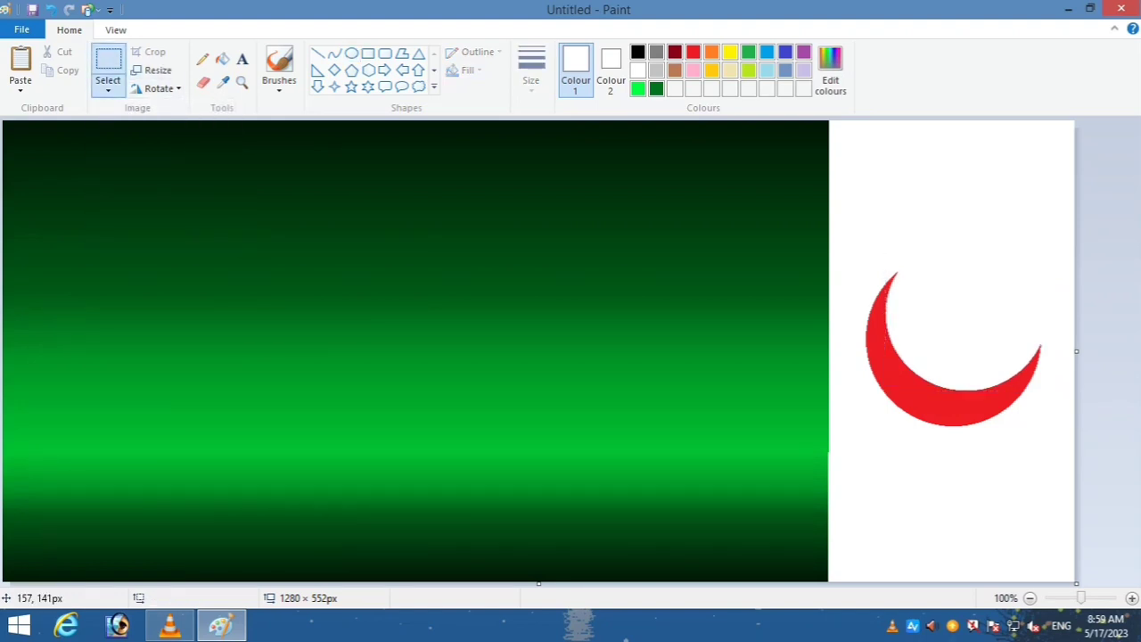
left_click_drag(851, 221, 1056, 469)
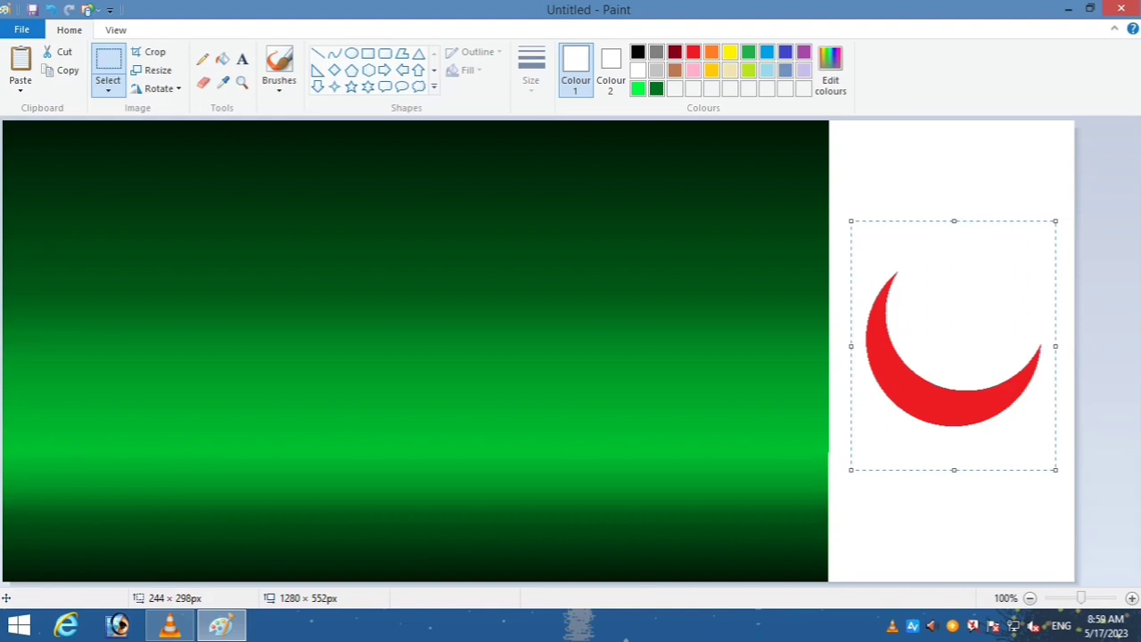
right_click(1011, 242)
left_click(1042, 255)
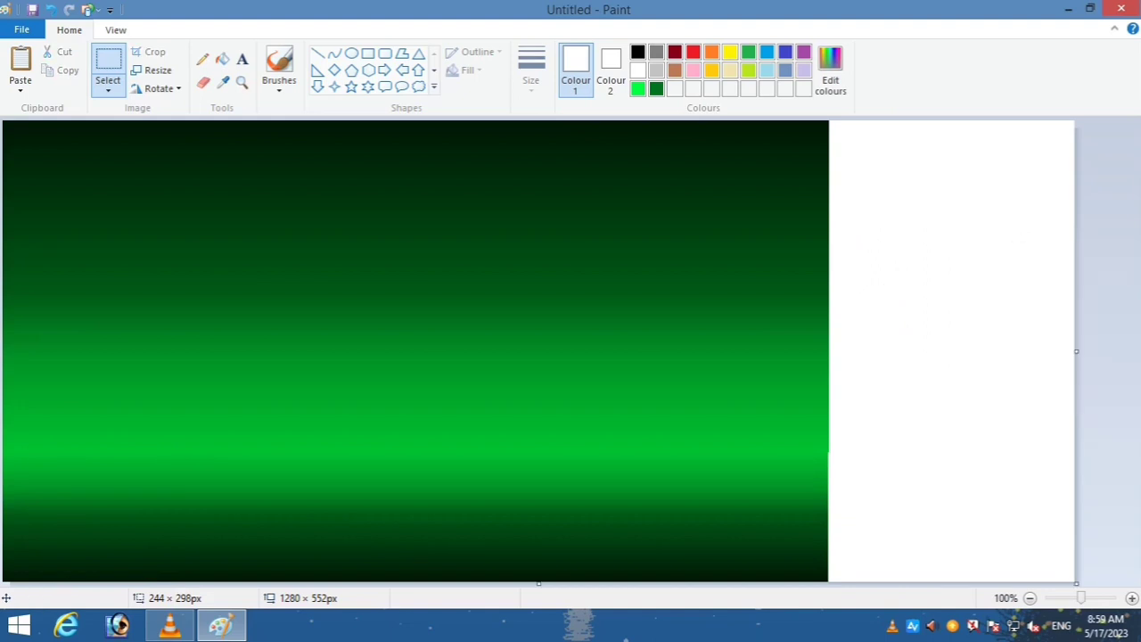
left_click_drag(1076, 351, 829, 351)
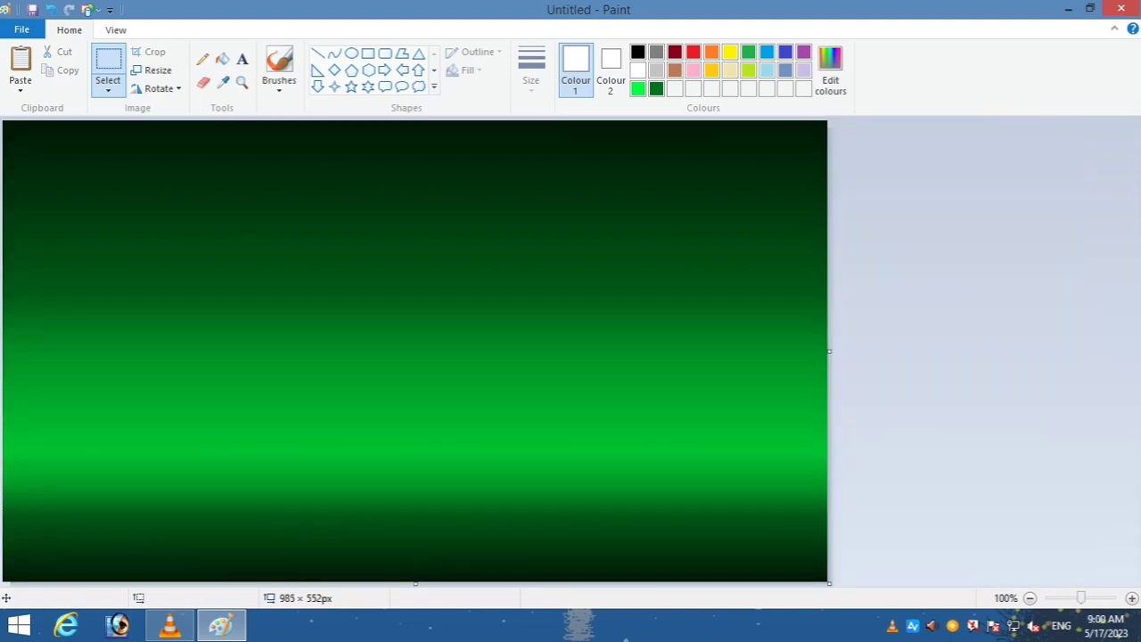
- Paste the crescent over the middle of the gradient and fill it with white
right_click(401, 273)
left_click(437, 324)
left_click_drag(164, 234, 560, 340)
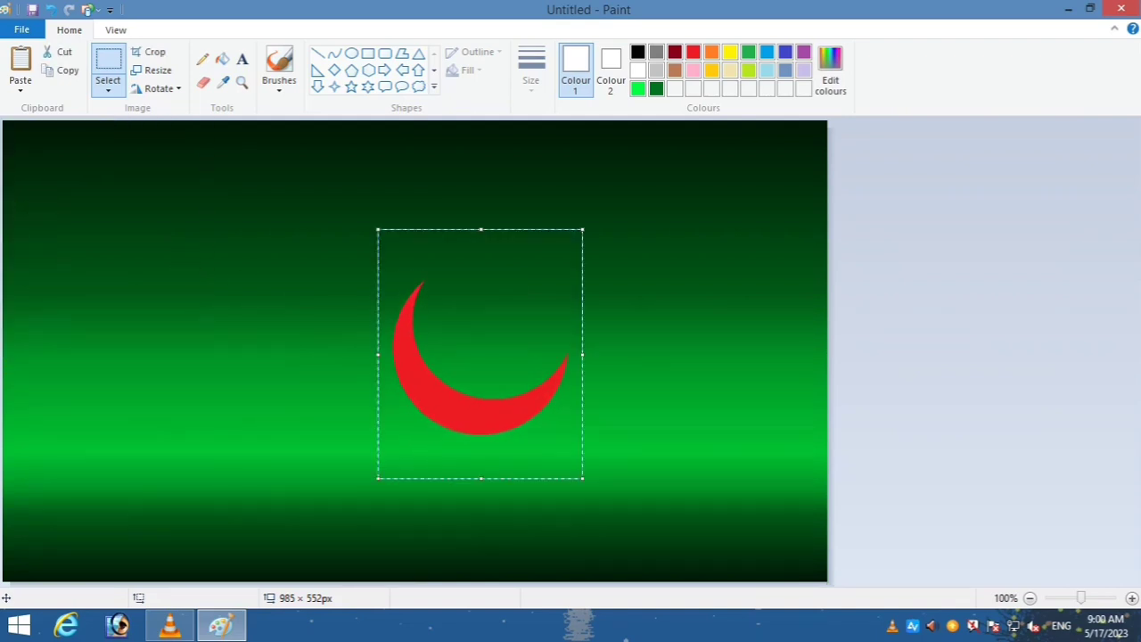
left_click(222, 58)
left_click(499, 426)
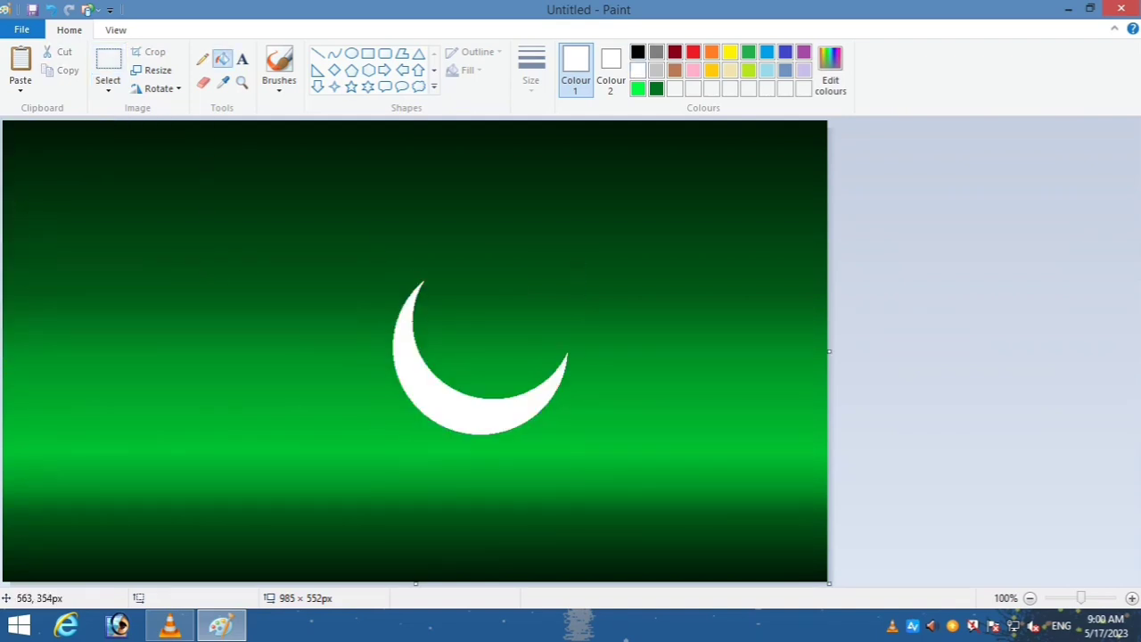
- Shade the crescent's inner edge with light grey strokes of a textured brush at the thickest size
left_click(656, 69)
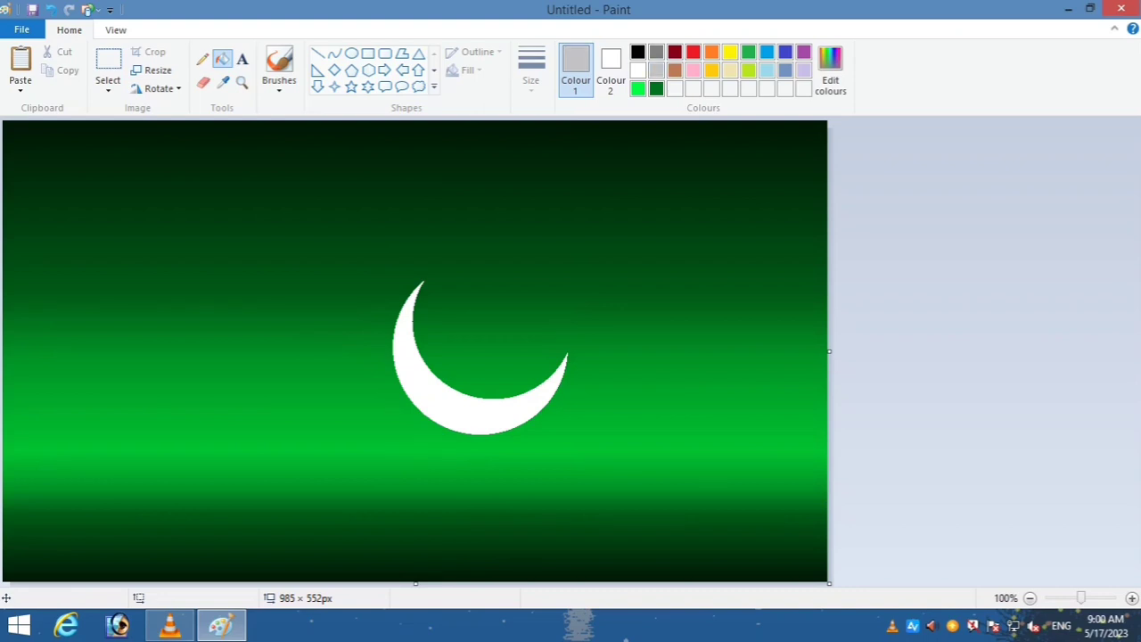
left_click(279, 84)
left_click(381, 114)
left_click(531, 76)
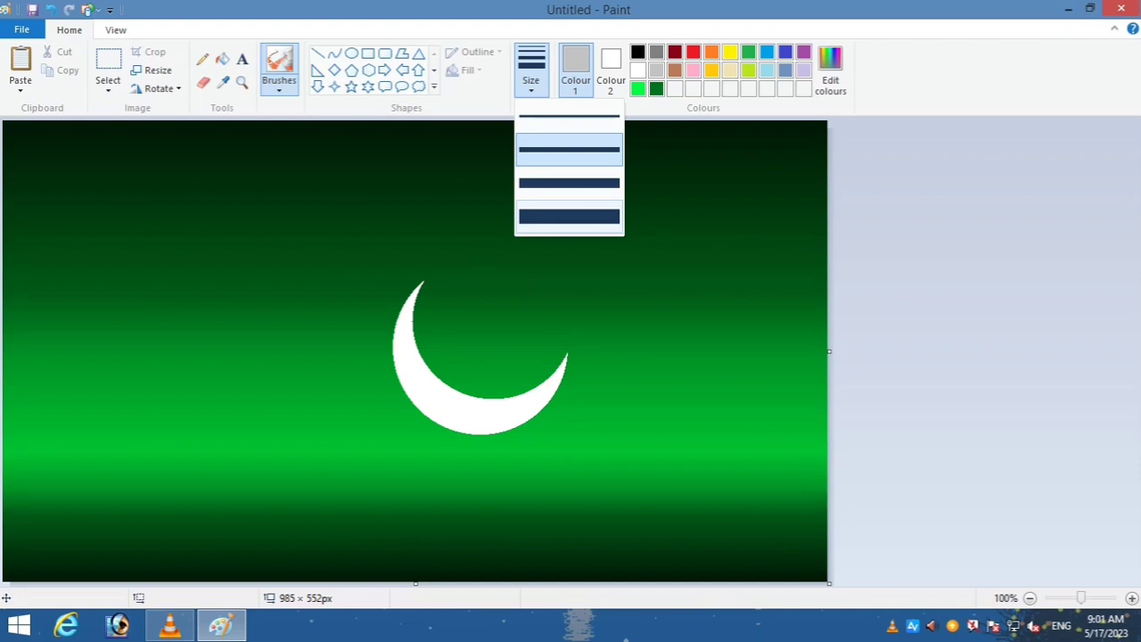
left_click(556, 219)
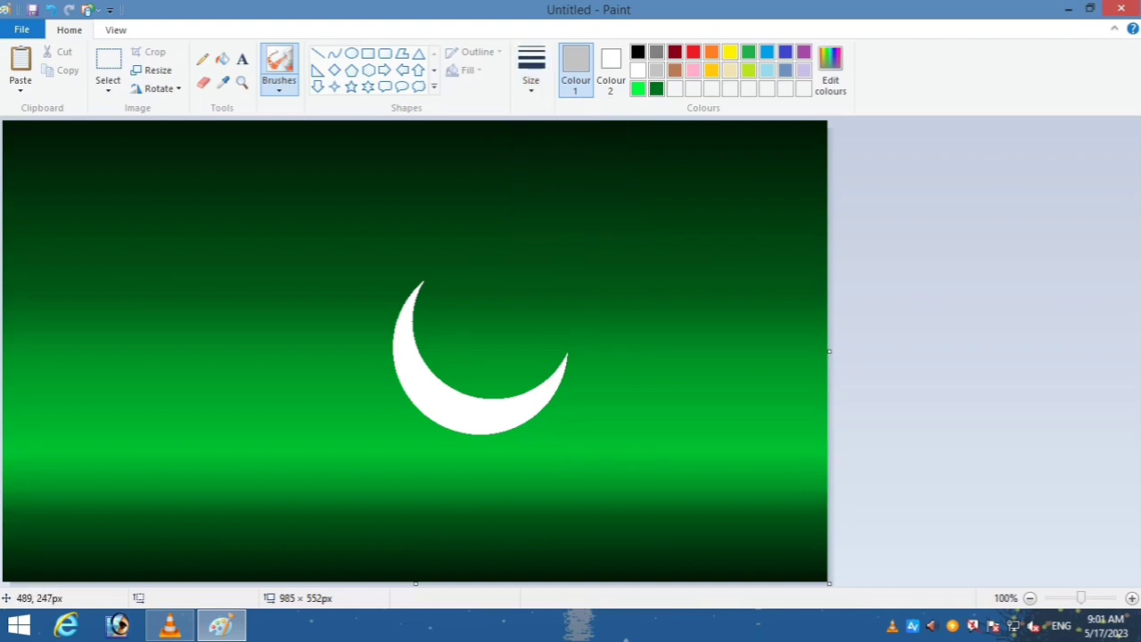
mouse_move(412, 327)
left_mouse_down()
mouse_move(443, 379)
mouse_move(492, 405)
left_mouse_up()
mouse_move(560, 362)
left_mouse_down()
mouse_move(506, 399)
mouse_move(457, 405)
mouse_move(398, 354)
mouse_move(415, 326)
mouse_move(467, 391)
mouse_move(549, 380)
mouse_move(422, 373)
mouse_move(392, 349)
mouse_move(412, 307)
left_mouse_up()
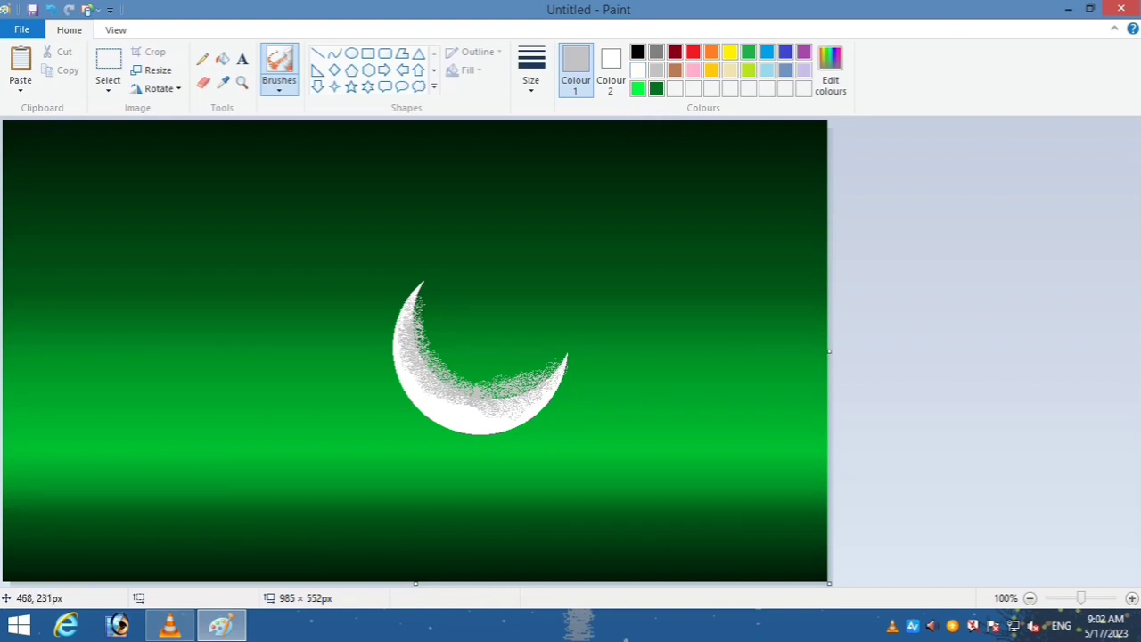
mouse_move(404, 312)
left_mouse_down()
mouse_move(434, 376)
mouse_move(515, 396)
mouse_move(546, 378)
left_mouse_up()
left_click(638, 70)
- Brush dark green texture along the crescent's inner edge, touching up its upper arm with white
left_click(656, 89)
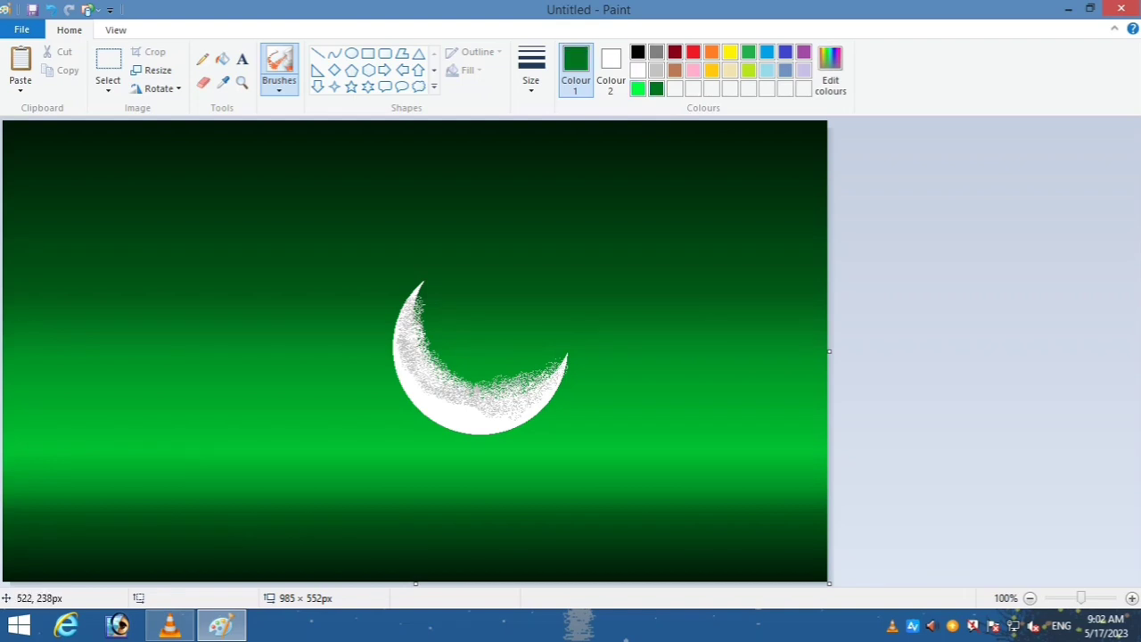
mouse_move(419, 300)
left_mouse_down()
mouse_move(483, 400)
mouse_move(550, 369)
mouse_move(412, 340)
mouse_move(476, 392)
mouse_move(544, 370)
mouse_move(503, 337)
left_mouse_up()
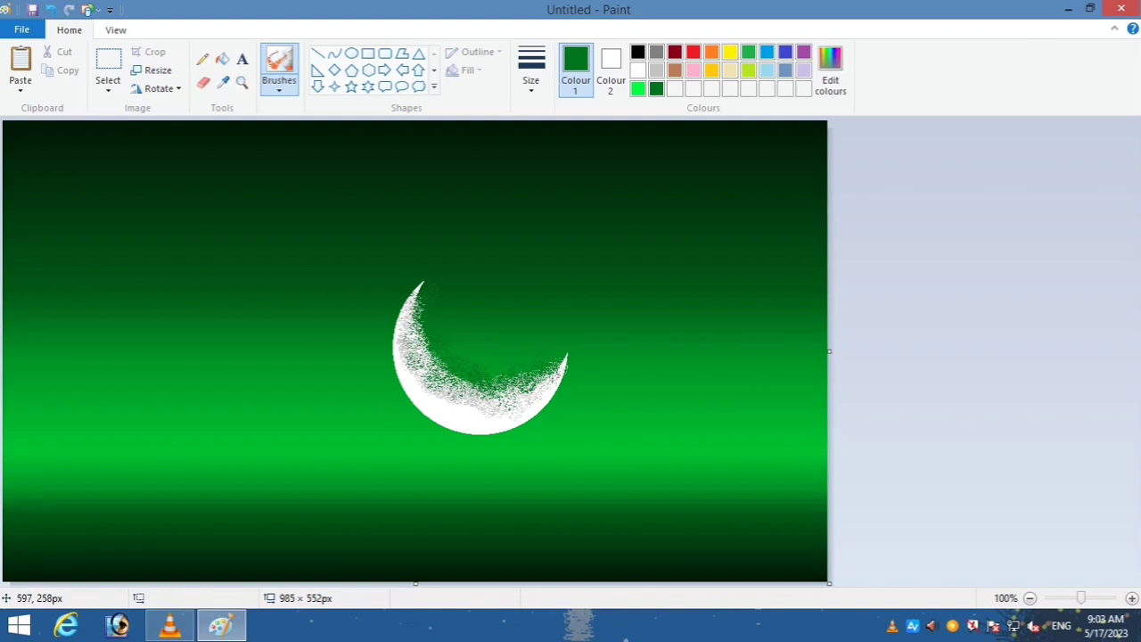
left_click(638, 71)
mouse_move(416, 291)
left_mouse_down()
mouse_move(450, 391)
mouse_move(474, 395)
mouse_move(410, 385)
mouse_move(407, 369)
mouse_move(476, 395)
left_mouse_up()
left_click(656, 88)
mouse_move(416, 326)
left_mouse_down()
mouse_move(419, 351)
mouse_move(486, 399)
mouse_move(564, 355)
left_mouse_up()
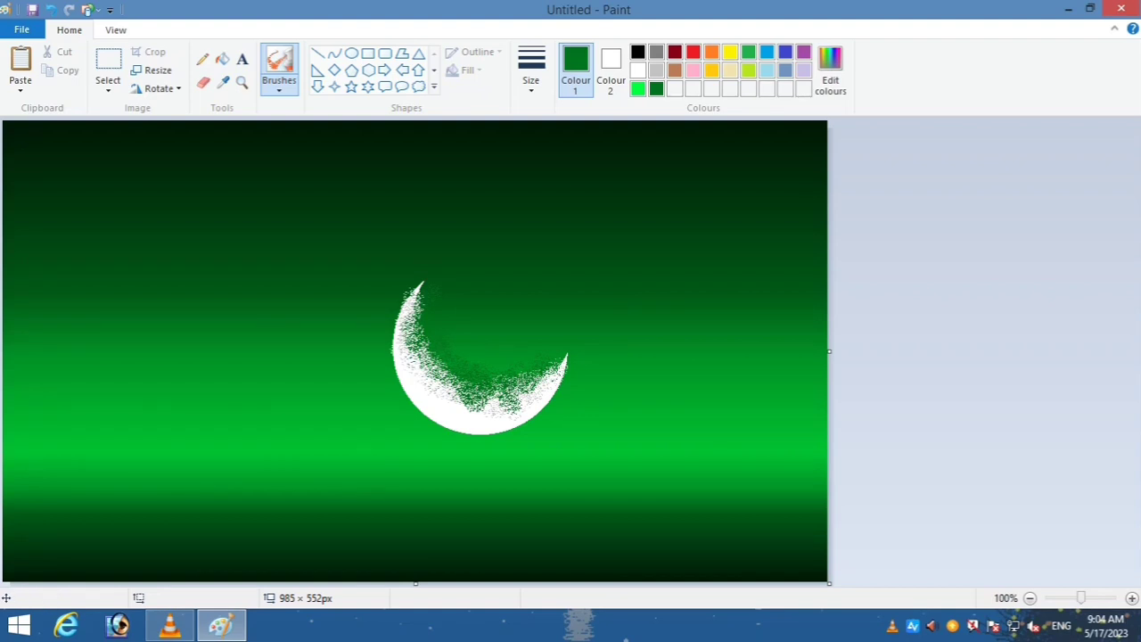
- Mix a brighter green with RGB 0, 136, 34 and blend it into the background inside the crescent's curve
left_click(831, 71)
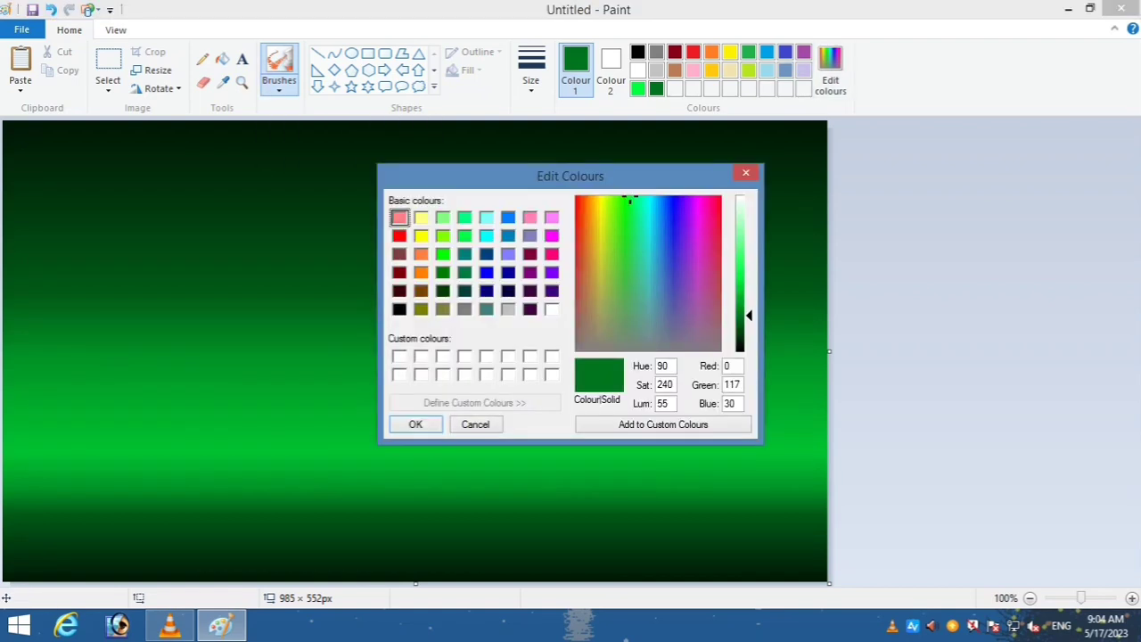
left_click_drag(749, 316, 749, 310)
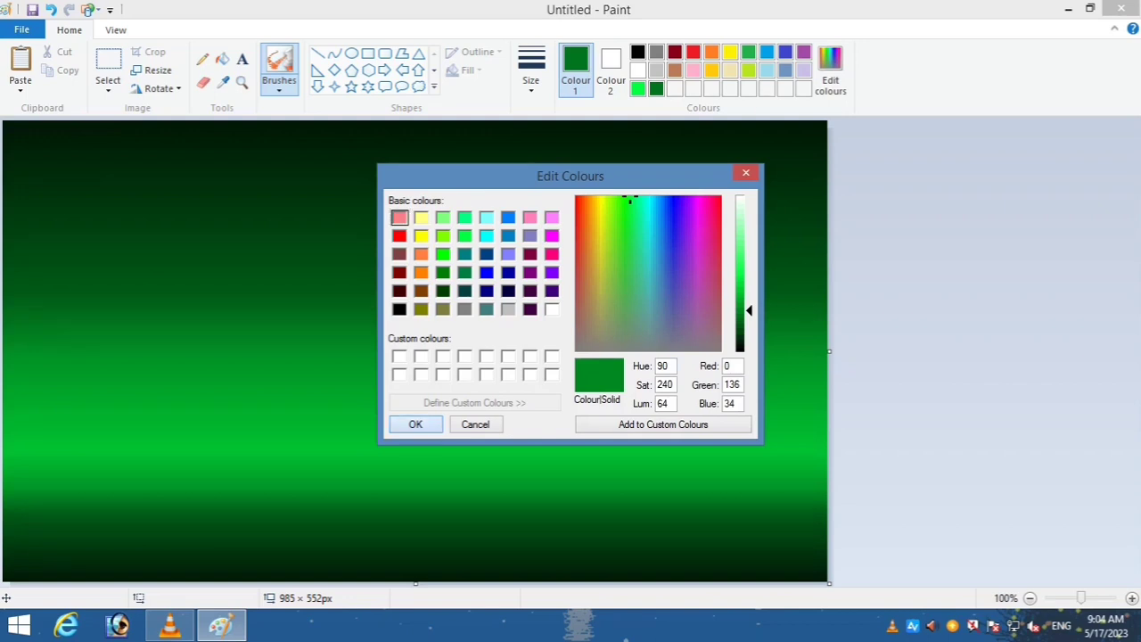
left_click(415, 425)
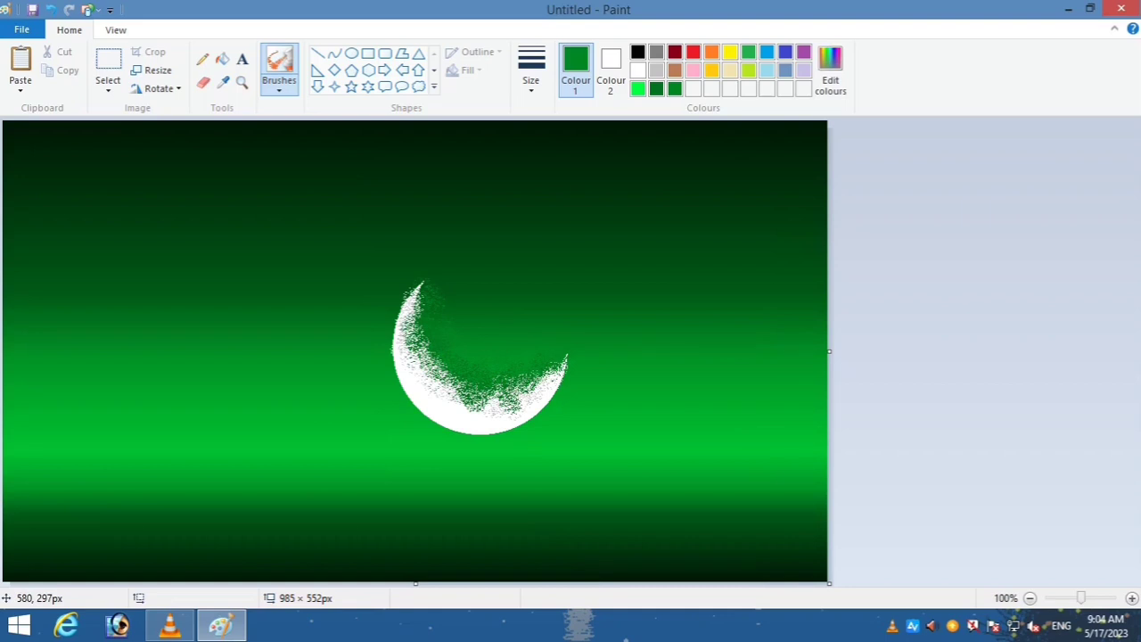
- Mix a darker green with RGB 0, 111, 28 and try it above the crescent's upper tip
left_click(830, 71)
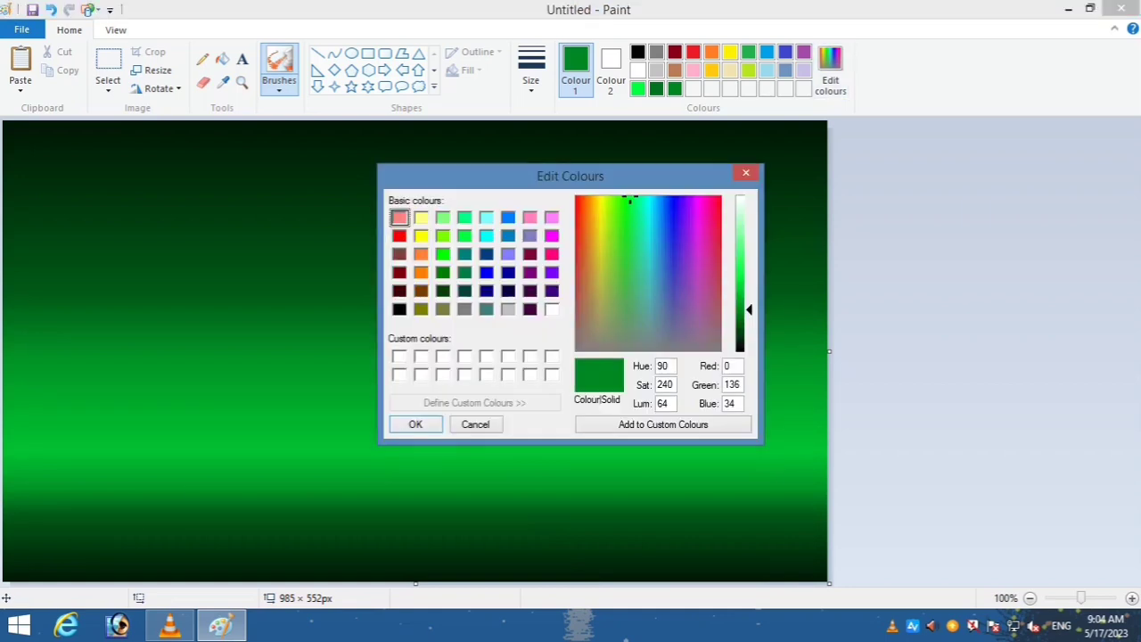
left_click_drag(749, 310, 748, 318)
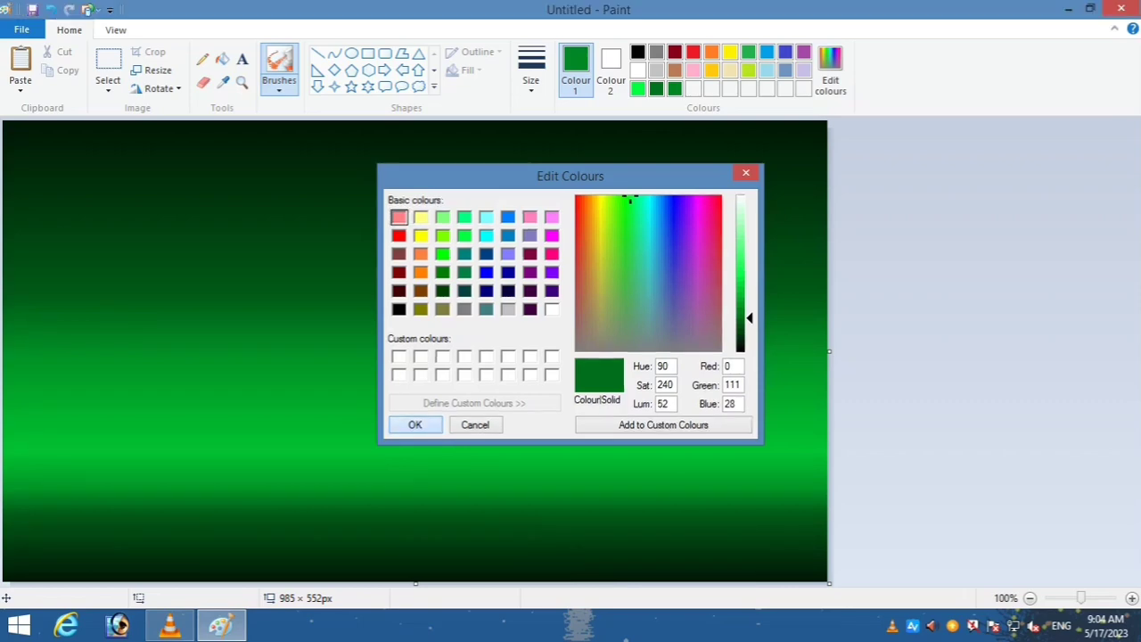
left_click(415, 424)
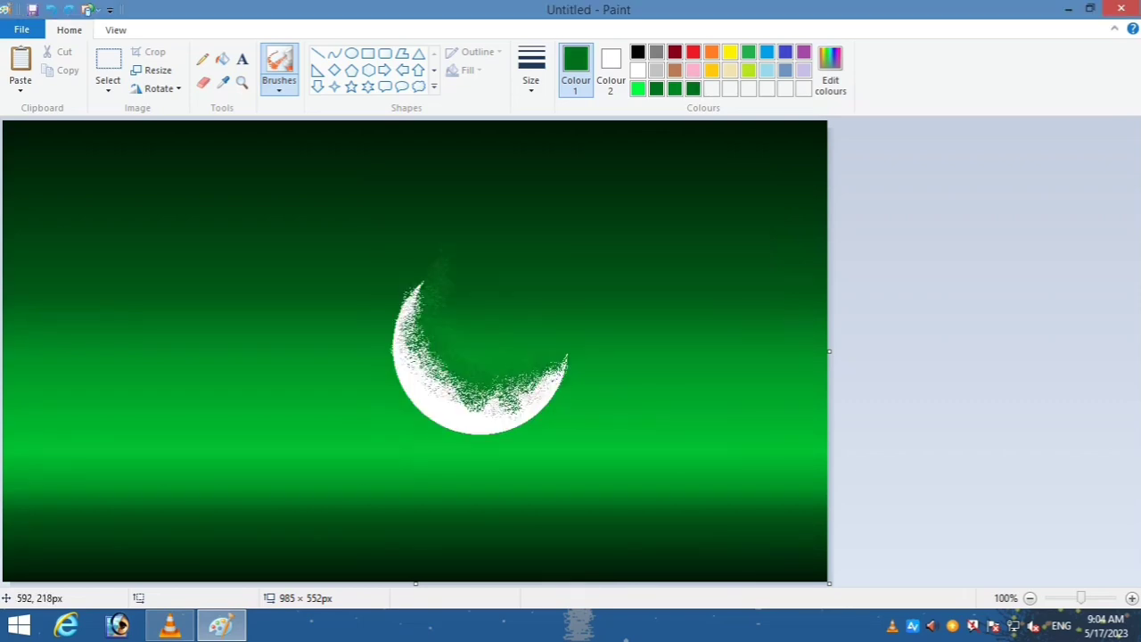
- Blend the crescent's upper tip with a green of RGB 0, 89, 22 and add light grey texture across its body
left_click(830, 71)
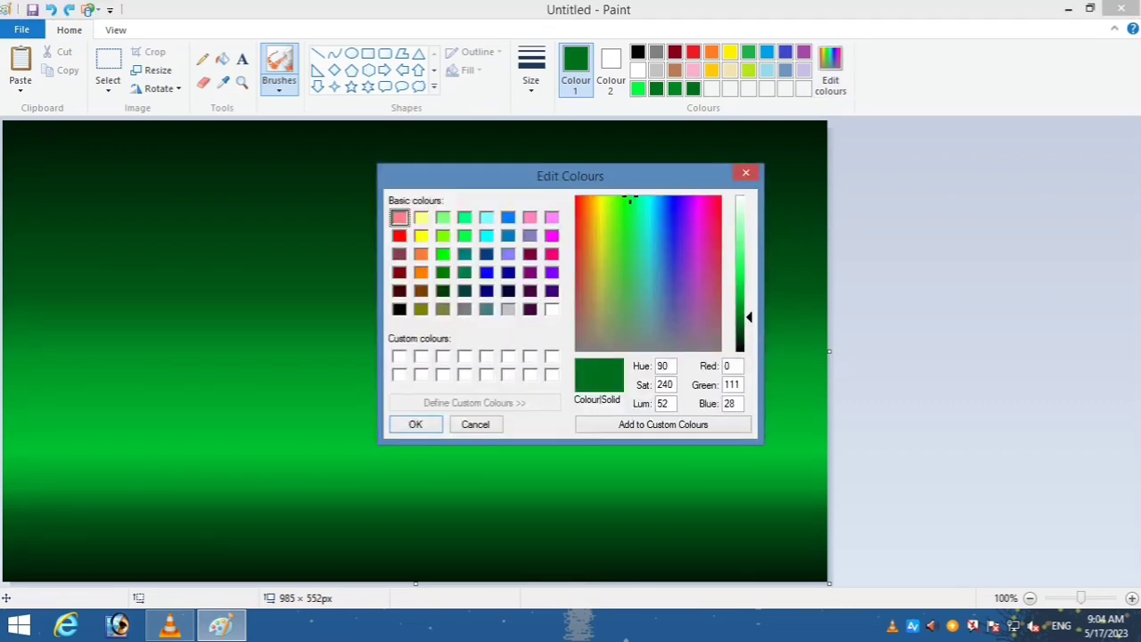
mouse_move(749, 318)
left_mouse_down()
mouse_move(749, 303)
mouse_move(749, 324)
left_mouse_up()
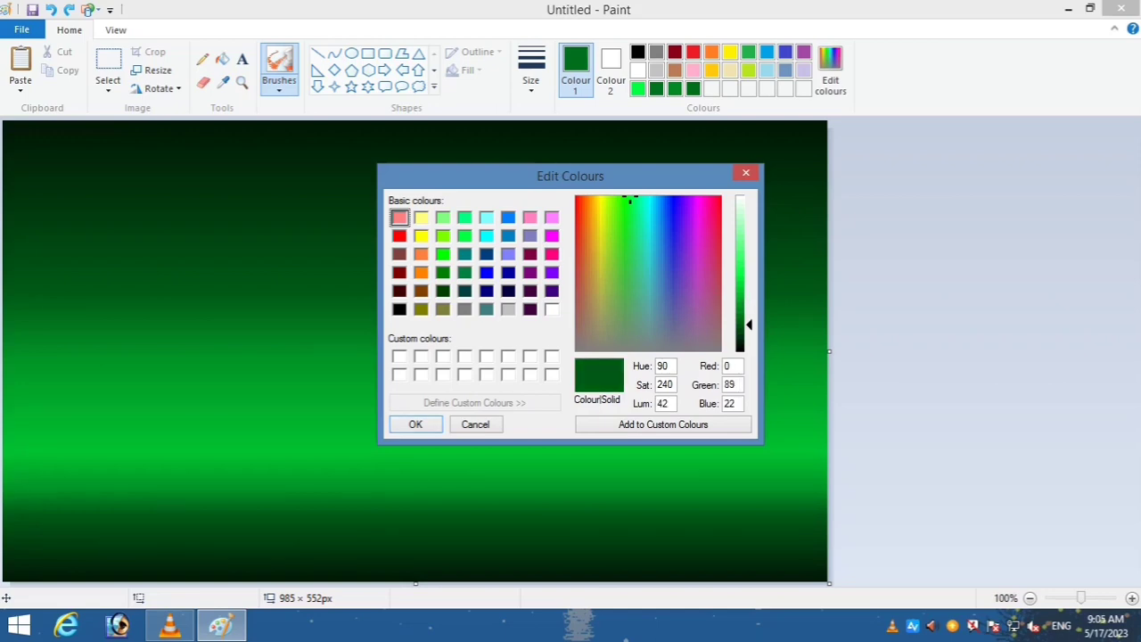
left_click(415, 424)
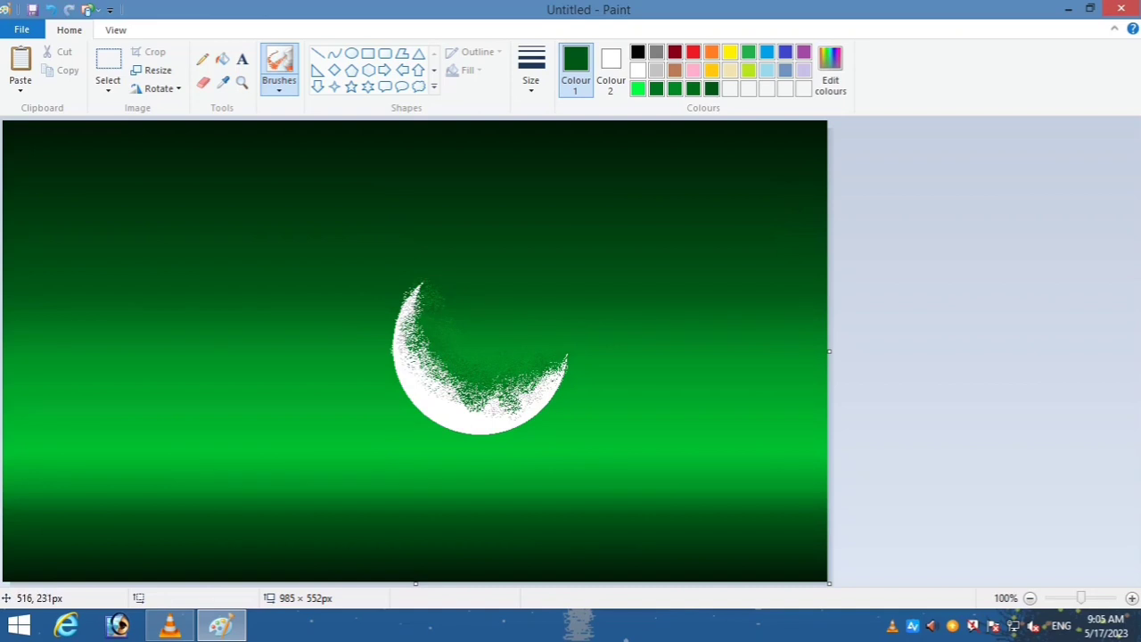
left_click_drag(432, 298, 423, 329)
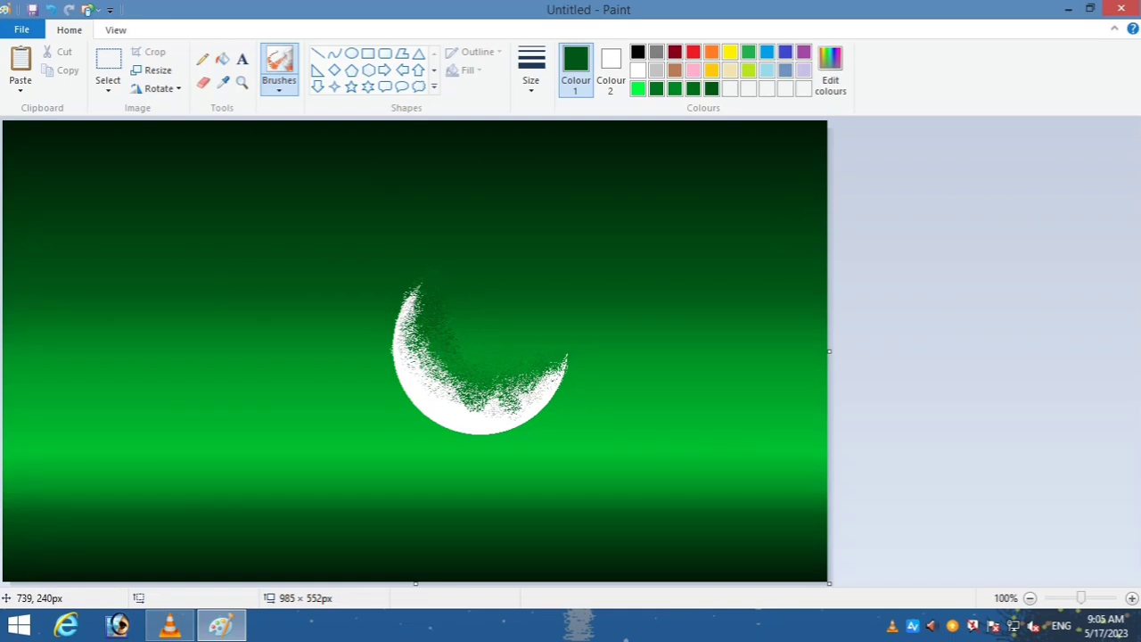
left_click(657, 71)
mouse_move(408, 358)
left_mouse_down()
mouse_move(521, 425)
mouse_move(562, 417)
mouse_move(436, 387)
mouse_move(527, 413)
left_mouse_up()
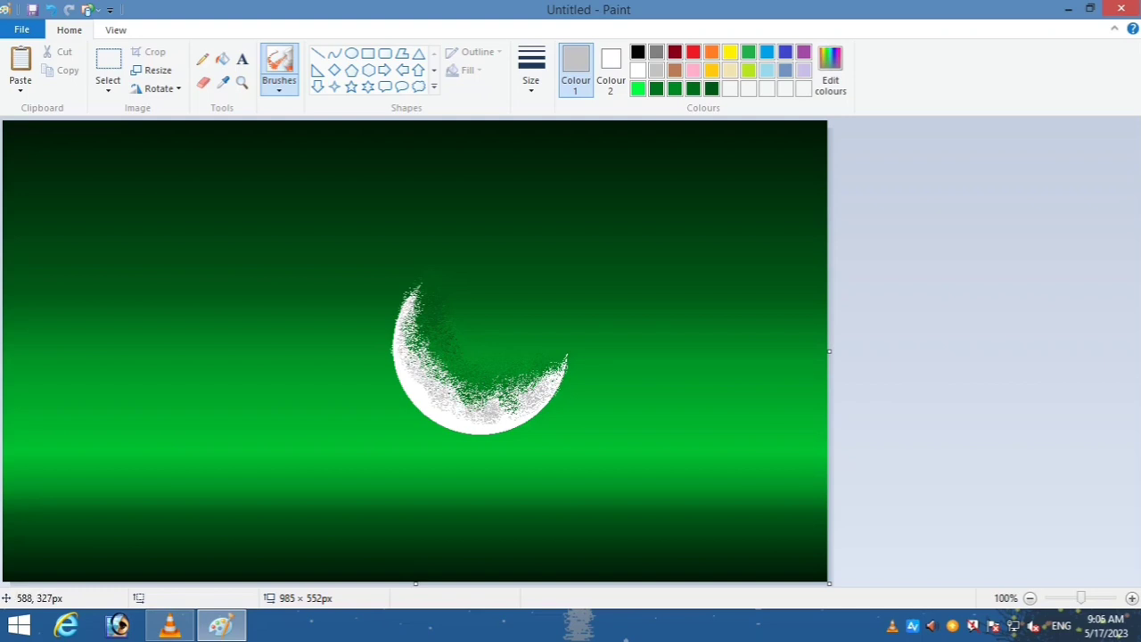
- Draw a black hill line across the full canvas width with the plain brush at the thickest size, dipping below the moon
left_click(638, 52)
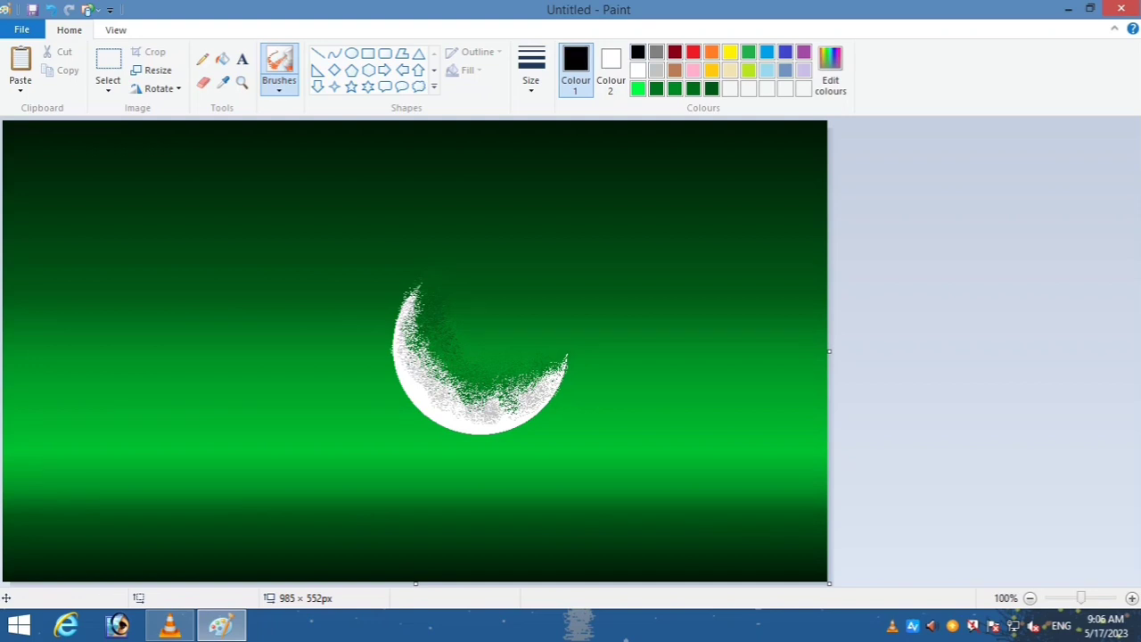
left_click(279, 85)
left_click(278, 115)
left_click(531, 69)
left_click(531, 222)
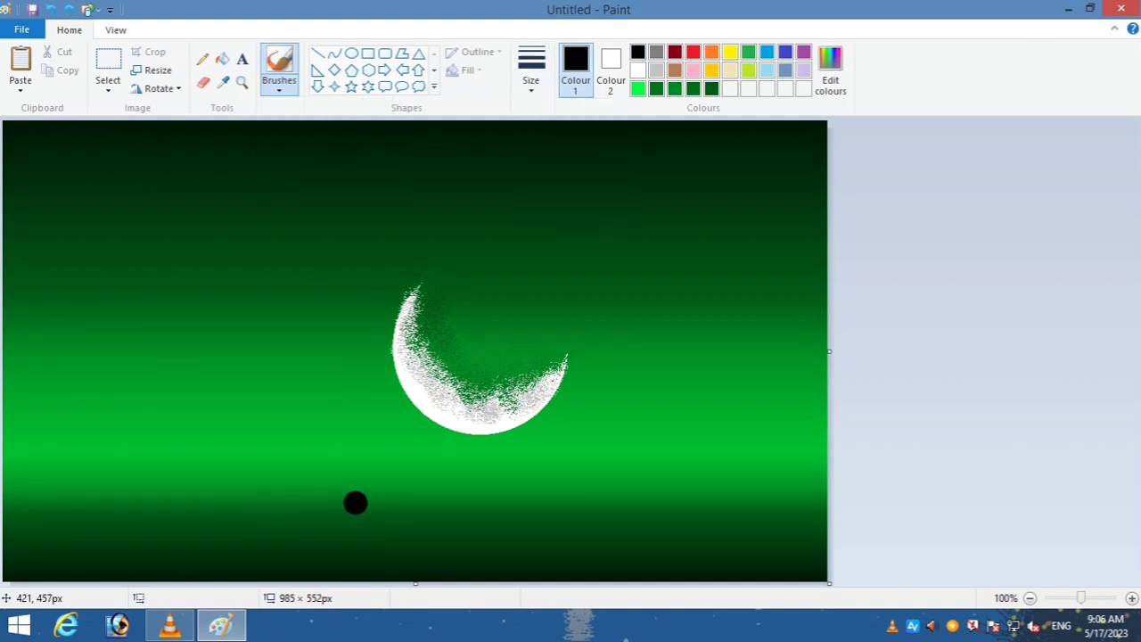
mouse_move(362, 496)
left_mouse_down()
mouse_move(209, 474)
mouse_move(2, 408)
left_mouse_up()
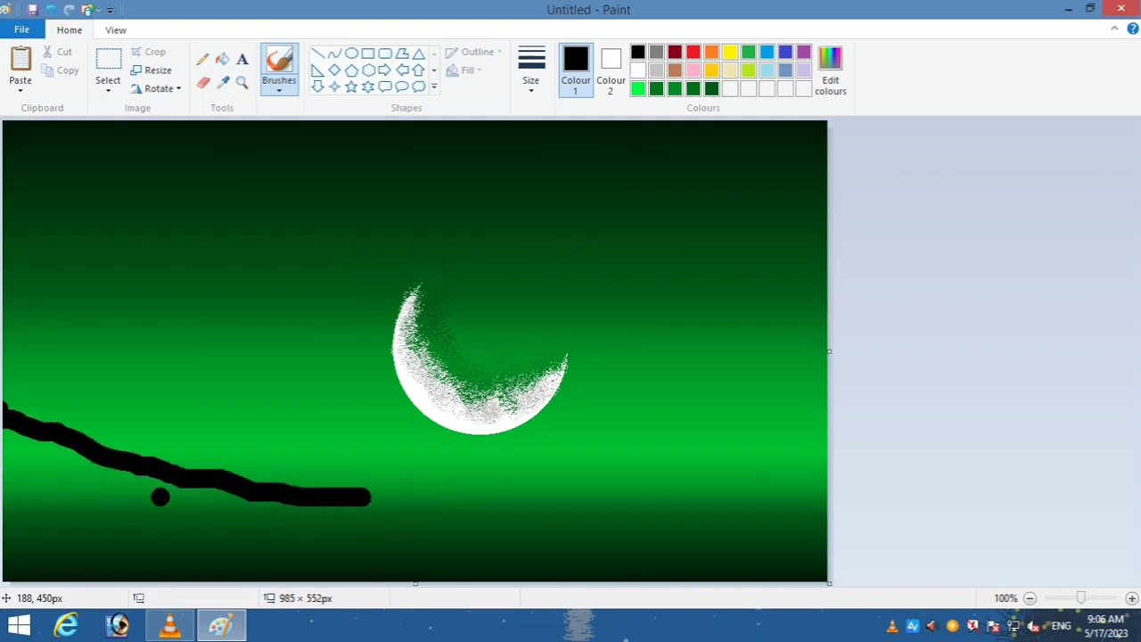
key("ctrl+z")
left_click_drag(359, 499, 1, 435)
mouse_move(356, 497)
left_mouse_down()
mouse_move(537, 508)
mouse_move(642, 479)
left_mouse_up()
mouse_move(822, 428)
left_mouse_down()
mouse_move(655, 484)
mouse_move(605, 522)
left_mouse_up()
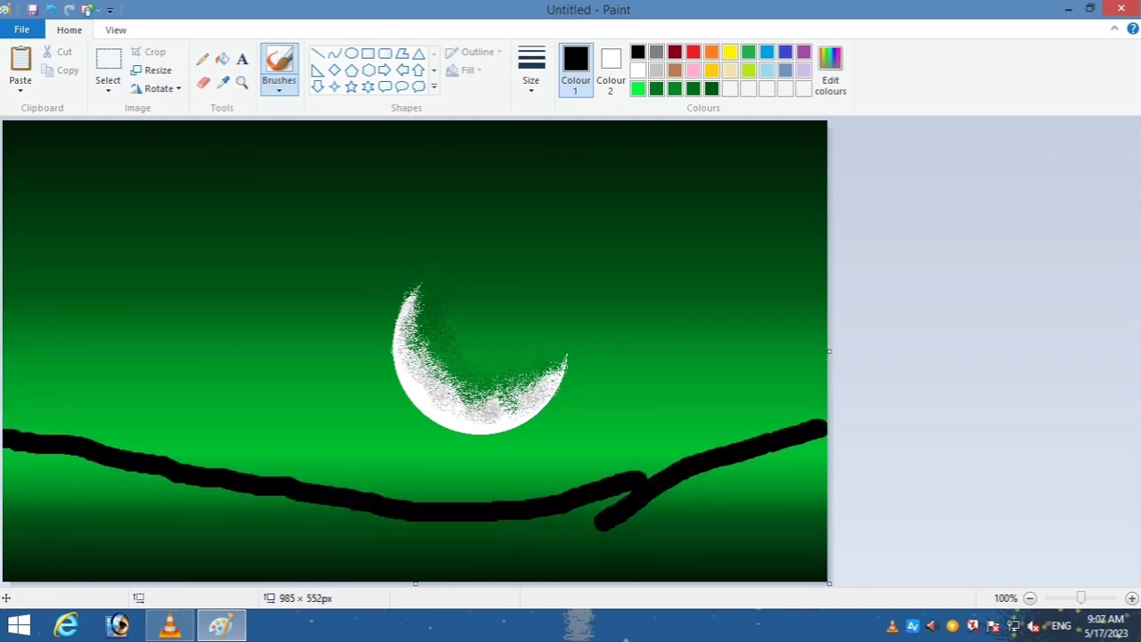
- Add a small flat ledge on the left slope and paint everything below the hill line solid black
mouse_move(228, 475)
left_mouse_down()
mouse_move(327, 480)
mouse_move(381, 512)
left_mouse_up()
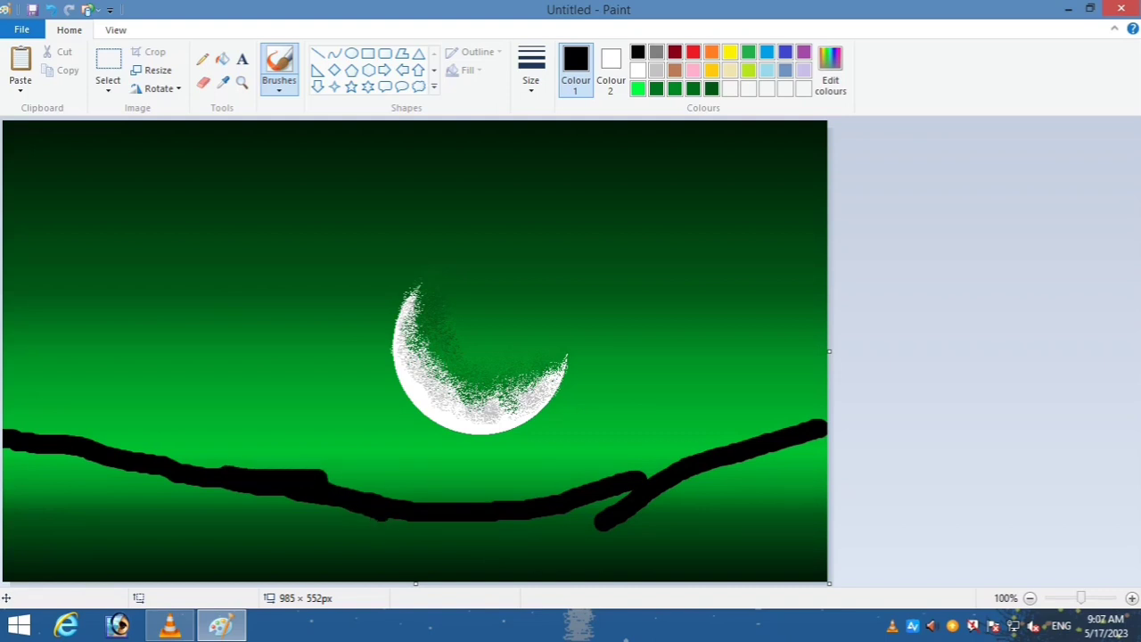
mouse_move(631, 482)
left_mouse_down()
mouse_move(816, 436)
mouse_move(676, 571)
mouse_move(788, 568)
mouse_move(175, 564)
mouse_move(806, 569)
left_mouse_up()
mouse_move(736, 498)
left_mouse_down()
mouse_move(660, 532)
mouse_move(678, 501)
mouse_move(655, 540)
mouse_move(811, 457)
mouse_move(671, 546)
mouse_move(795, 540)
mouse_move(785, 468)
mouse_move(833, 462)
mouse_move(392, 526)
mouse_move(556, 527)
mouse_move(34, 572)
mouse_move(119, 579)
mouse_move(8, 502)
mouse_move(34, 464)
mouse_move(206, 488)
mouse_move(237, 537)
mouse_move(297, 538)
mouse_move(11, 499)
mouse_move(123, 491)
mouse_move(348, 544)
left_mouse_up()
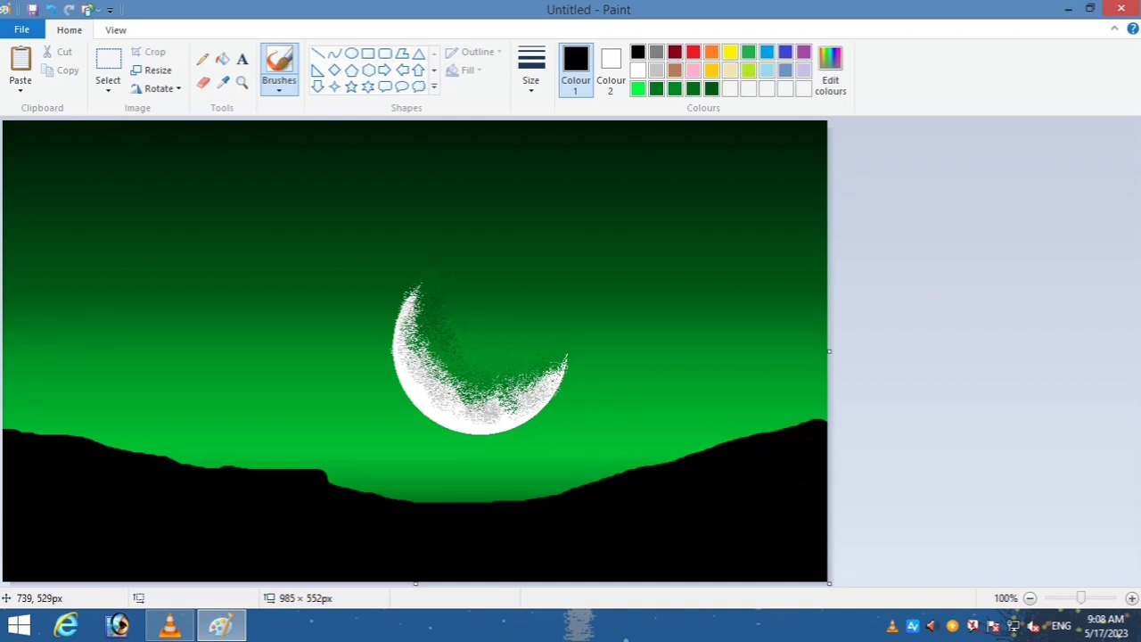
- Draw a thick black tree trunk with the Pencil on the left slope, leaning right and forking into two stubs
left_click(202, 58)
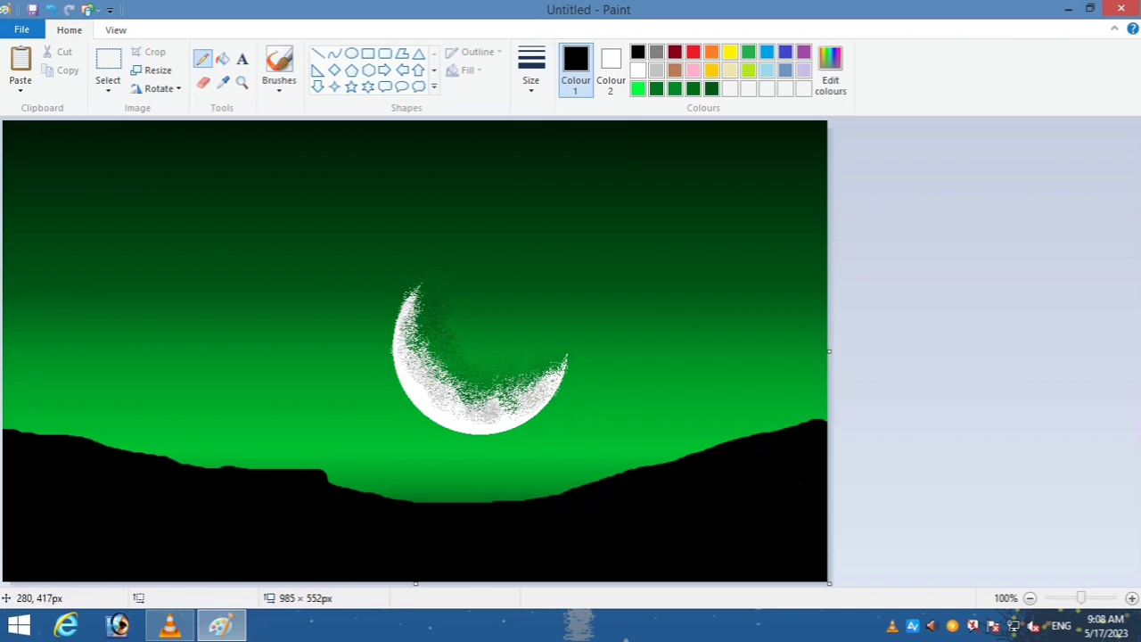
key("ctrl+z")
mouse_move(222, 476)
left_mouse_down()
mouse_move(279, 371)
mouse_move(296, 245)
mouse_move(313, 281)
mouse_move(282, 359)
mouse_move(306, 337)
mouse_move(245, 468)
left_mouse_up()
mouse_move(303, 295)
left_mouse_down()
mouse_move(290, 221)
mouse_move(212, 462)
left_mouse_up()
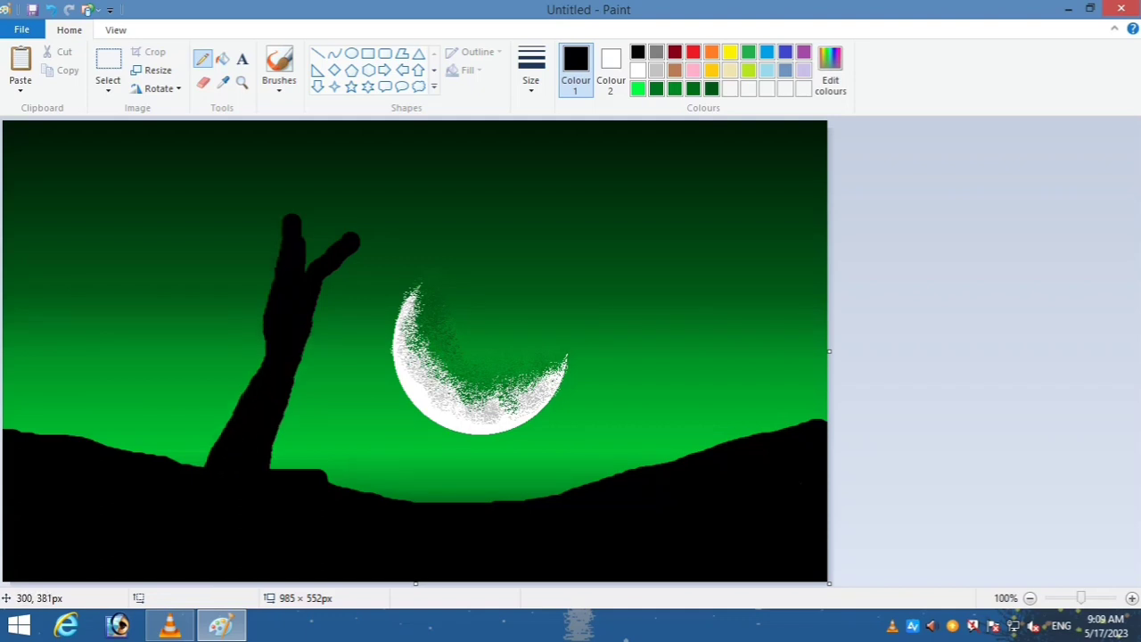
left_click_drag(205, 171, 283, 226)
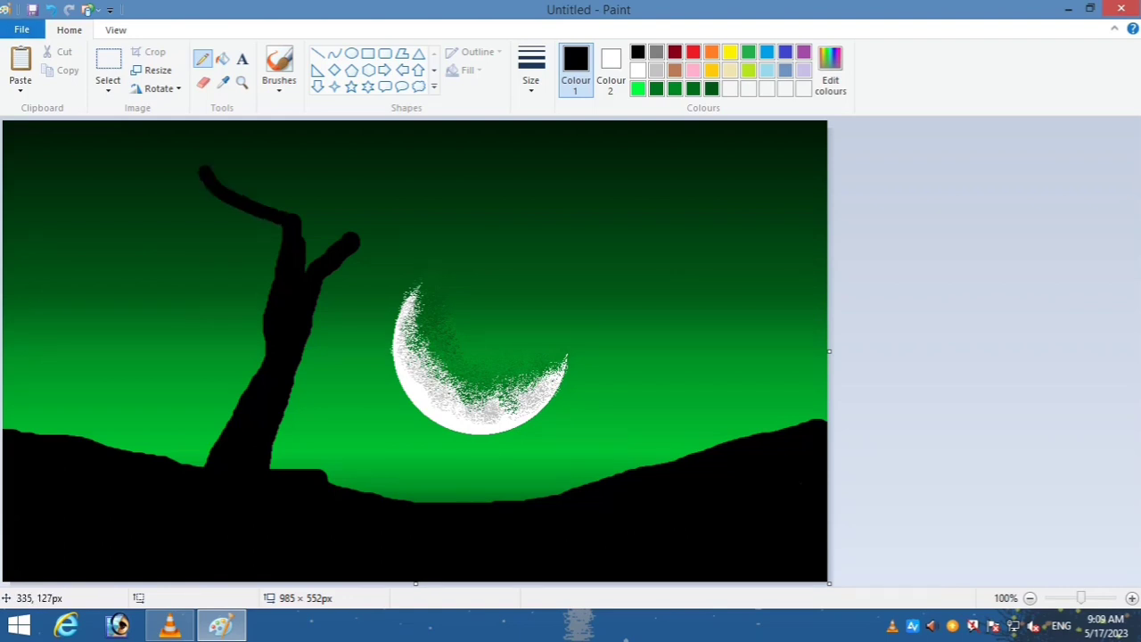
key("ctrl+z")
mouse_move(243, 177)
left_mouse_down()
mouse_move(283, 228)
mouse_move(260, 200)
left_mouse_up()
key("ctrl+z")
- Outline two tapering branches rising from the trunk's upper stub with a thinner black pencil, one slanting left and one upright
left_click(532, 71)
left_click(570, 215)
key("ctrl+z")
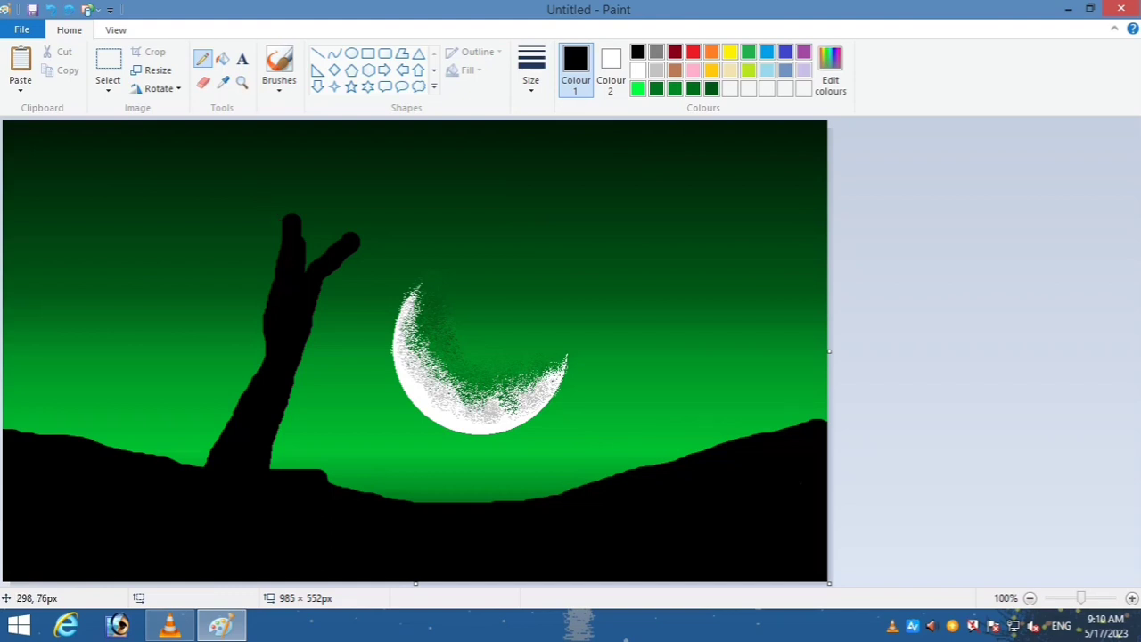
left_click_drag(224, 163, 296, 237)
left_click_drag(284, 141, 287, 220)
left_click_drag(223, 164, 274, 221)
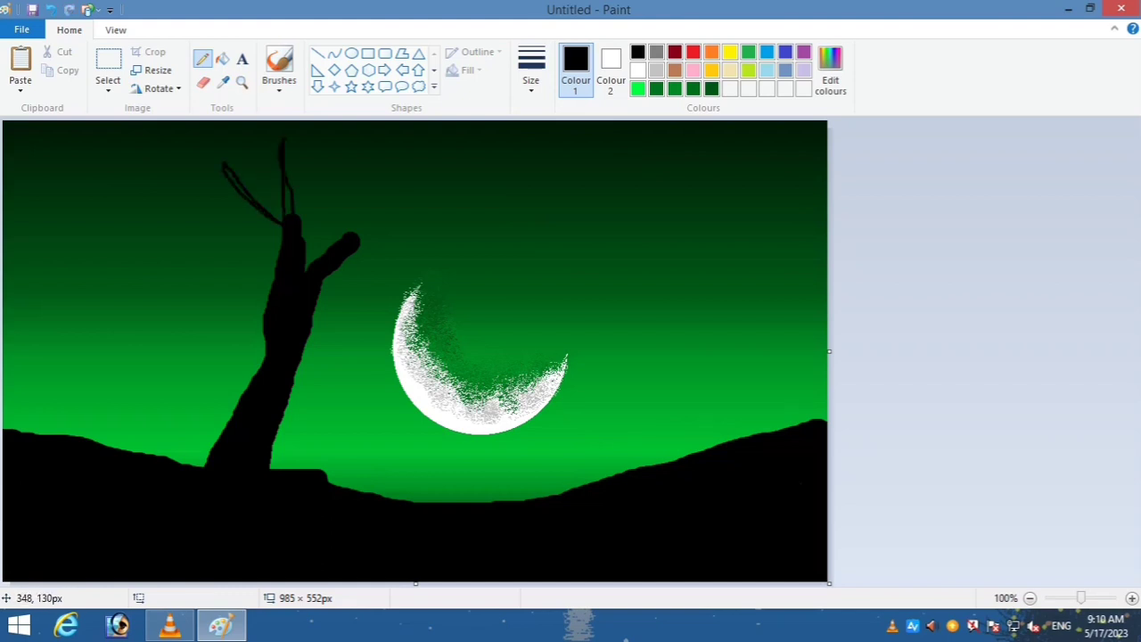
- Outline a tapering black branch slanting right from the trunk's upper stub and thicken the upright branch beside it
left_click_drag(347, 135, 303, 221)
left_click_drag(331, 182, 303, 226)
left_click_drag(282, 142, 283, 221)
left_click_drag(283, 160, 293, 225)
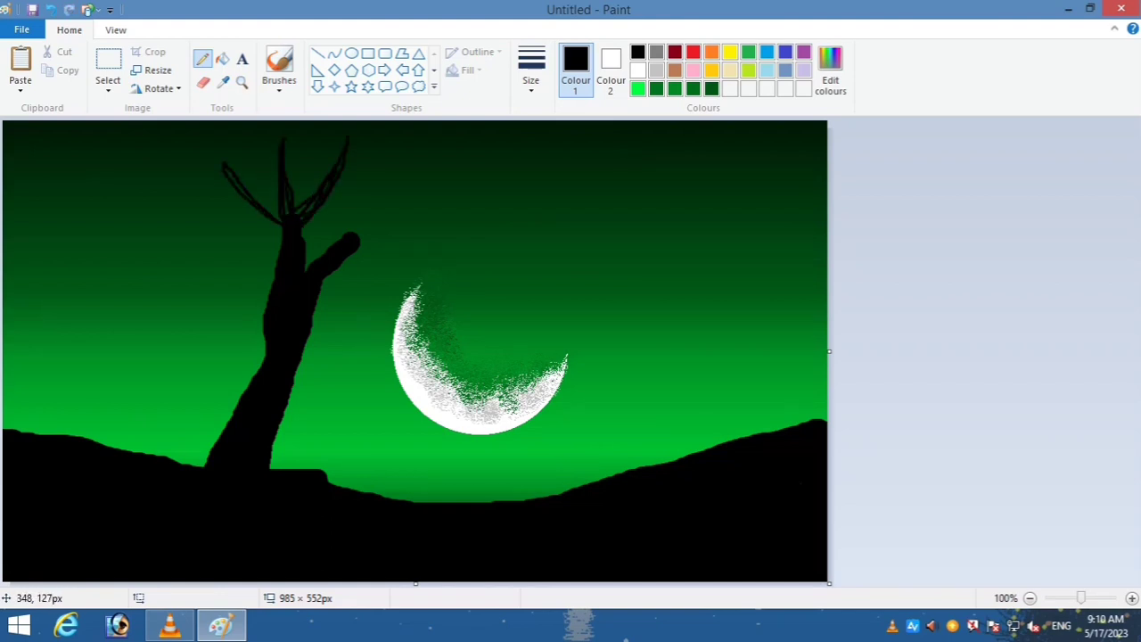
- Draw black forked branches with small twigs spreading up and right from the trunk's right stub
mouse_move(226, 168)
left_mouse_down()
mouse_move(292, 229)
mouse_move(362, 179)
mouse_move(338, 231)
mouse_move(467, 228)
mouse_move(346, 259)
left_mouse_up()
mouse_move(359, 242)
left_mouse_down()
mouse_move(417, 189)
mouse_move(358, 237)
left_mouse_up()
mouse_move(416, 187)
left_mouse_down()
mouse_move(463, 146)
mouse_move(406, 193)
left_mouse_up()
mouse_move(398, 196)
left_mouse_down()
mouse_move(370, 162)
mouse_move(394, 194)
left_mouse_up()
left_click_drag(438, 242, 444, 178)
mouse_move(444, 178)
left_mouse_down()
mouse_move(435, 221)
mouse_move(444, 187)
left_mouse_up()
key("ctrl+z")
left_click_drag(465, 230, 512, 185)
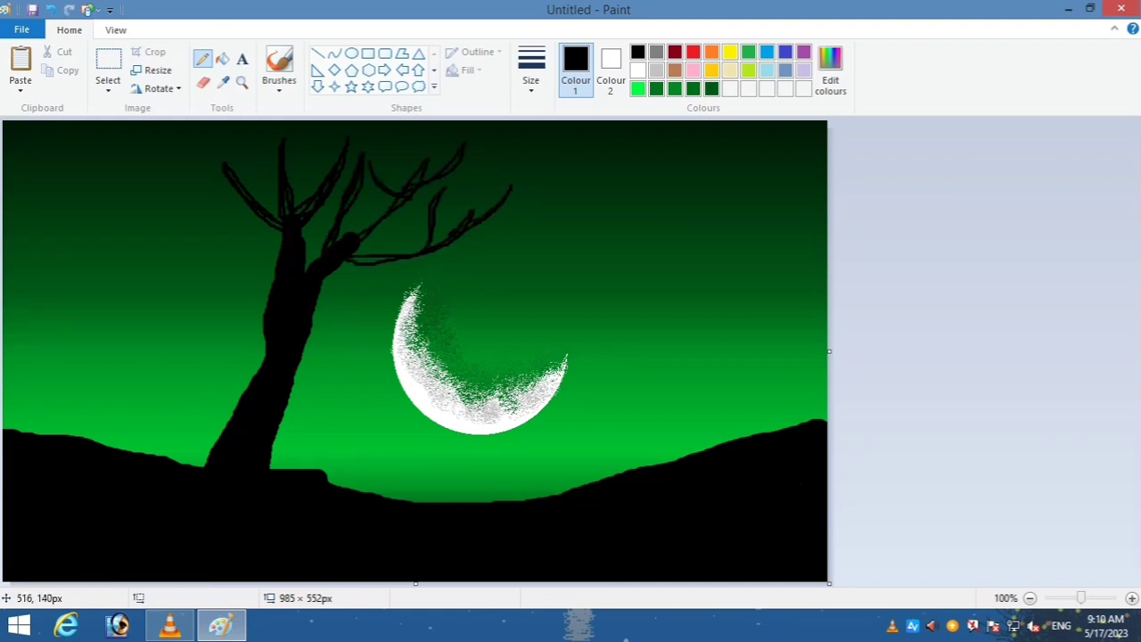
- Draw a long black branch curving up and left from the upper trunk, undoing the stray lower-left branch line
mouse_move(276, 258)
left_mouse_down()
mouse_move(157, 186)
mouse_move(228, 241)
left_mouse_up()
mouse_move(228, 240)
left_mouse_down()
mouse_move(159, 187)
mouse_move(254, 391)
mouse_move(158, 269)
left_mouse_up()
key("ctrl+z")
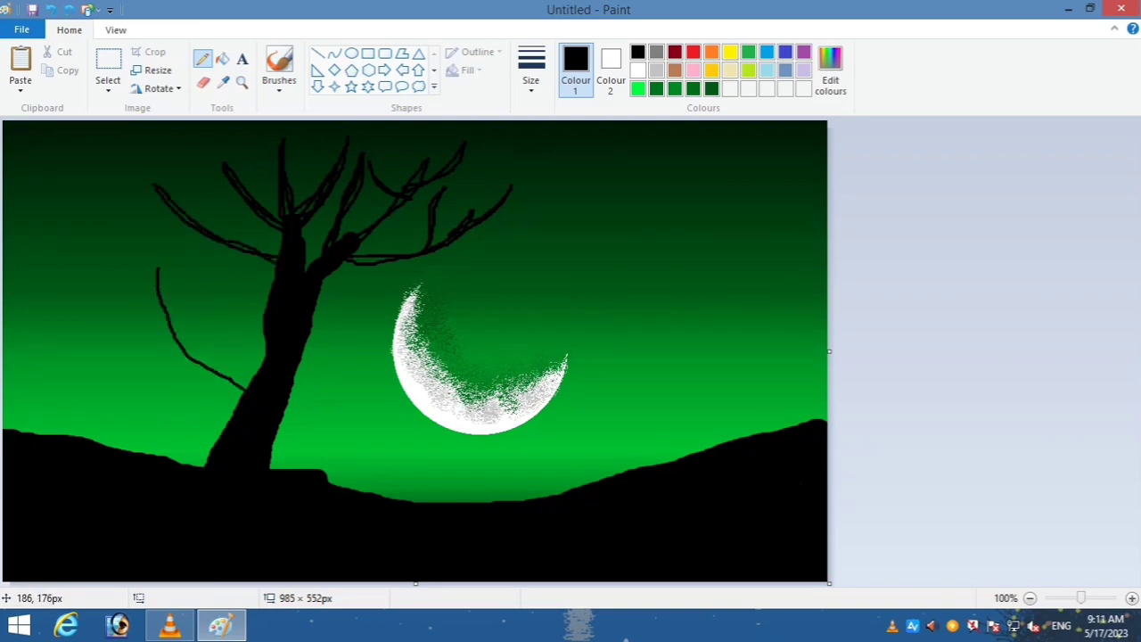
key("ctrl+z")
- Draw a short forked branch with twigs on the trunk's left side and thicken the trunk below it
mouse_move(267, 345)
left_mouse_down()
mouse_move(205, 286)
mouse_move(198, 259)
mouse_move(230, 297)
mouse_move(238, 272)
mouse_move(229, 303)
mouse_move(264, 332)
left_mouse_up()
key("ctrl+z")
key("ctrl+z")
left_click_drag(265, 340, 244, 325)
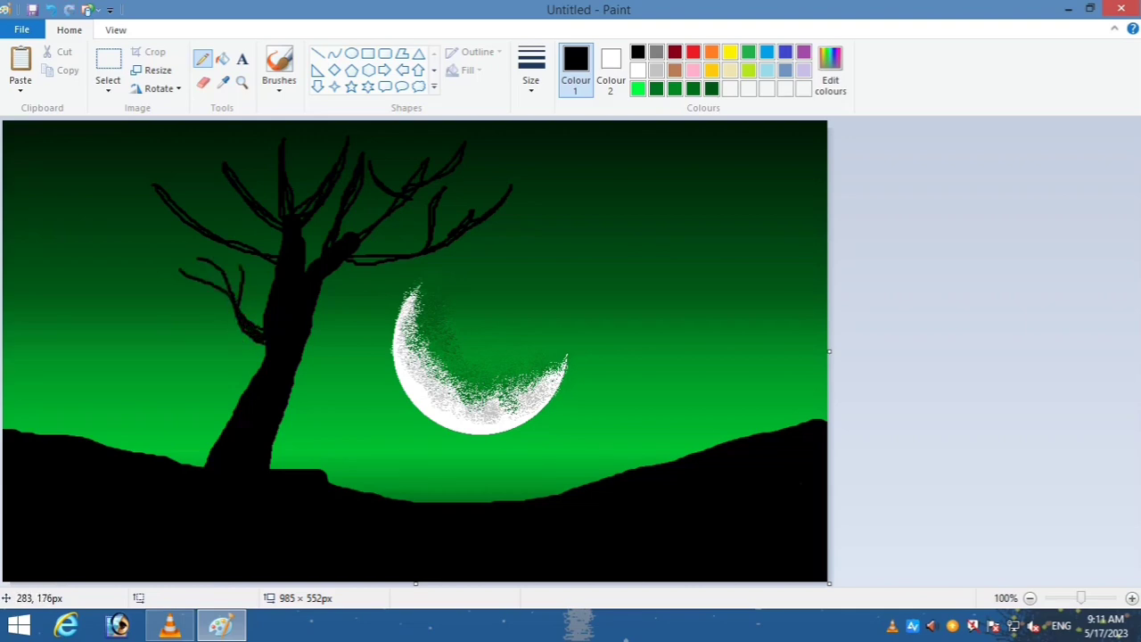
left_click_drag(240, 268, 242, 309)
left_click_drag(181, 272, 234, 300)
left_click_drag(260, 340, 249, 389)
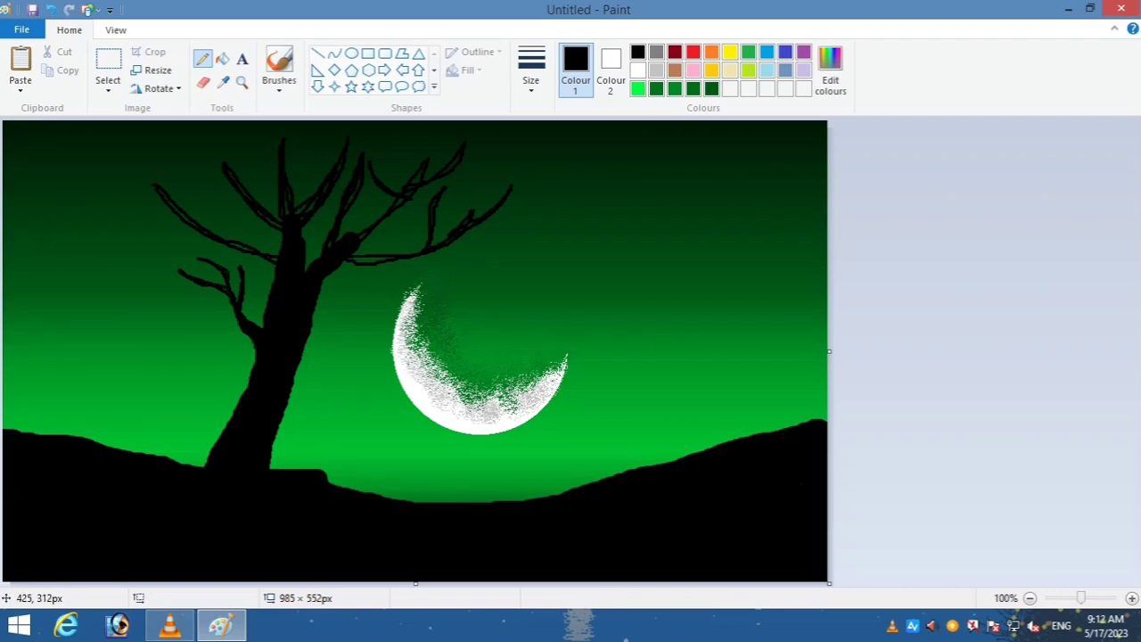
- Set up the Curve tool with a thick line and turn on its outline
left_click(336, 53)
left_click(531, 71)
left_click(555, 183)
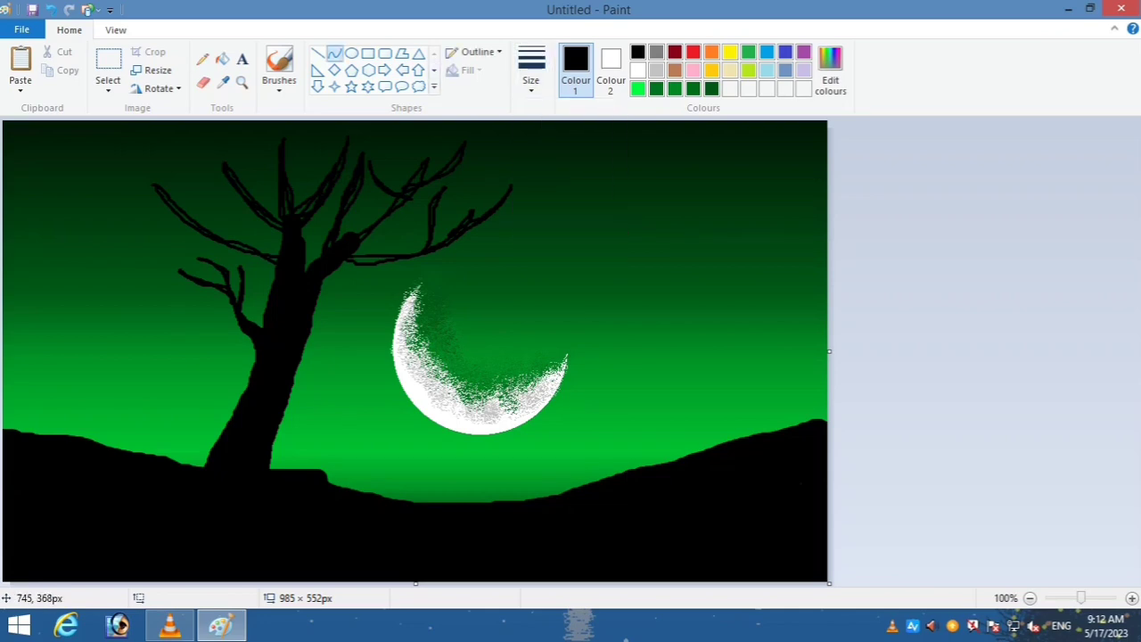
left_click_drag(627, 426, 828, 377)
left_click(670, 236)
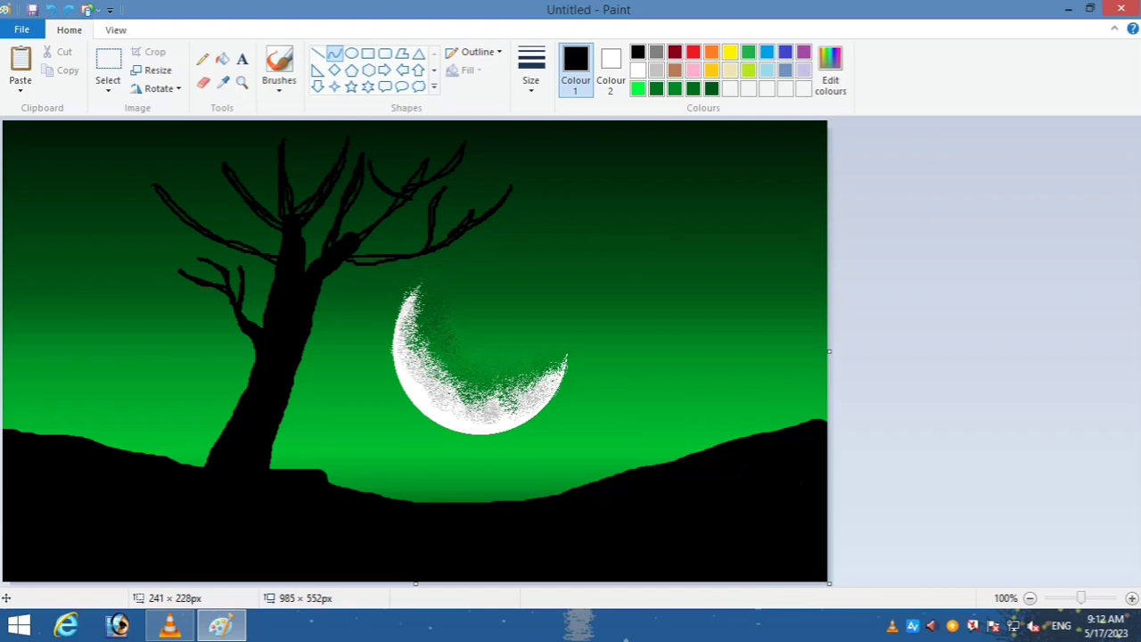
left_click(475, 52)
left_click(483, 92)
left_click_drag(673, 423, 826, 374)
key("ctrl+z")
mouse_move(624, 414)
left_mouse_down()
mouse_move(833, 378)
mouse_move(766, 357)
mouse_move(765, 345)
left_mouse_up()
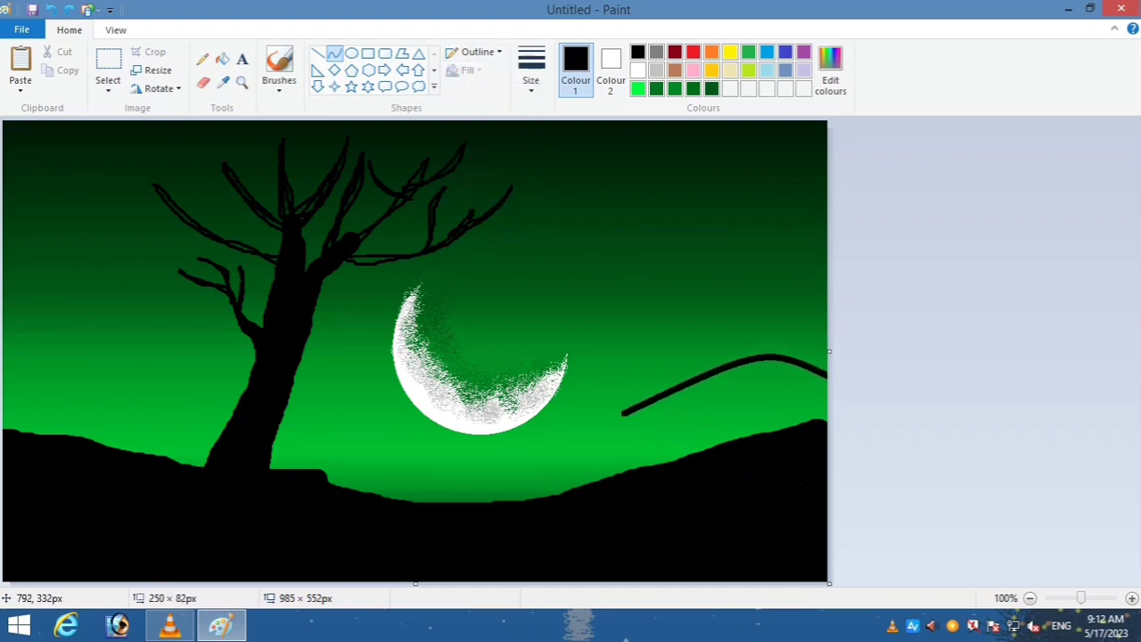
mouse_move(666, 398)
left_mouse_down()
mouse_move(656, 410)
mouse_move(830, 381)
left_mouse_up()
key("ctrl+z")
- Draw an S-shaped black fence rail about 264 × 103 px above the right hill, ending at the canvas edge
left_click_drag(635, 421, 640, 434)
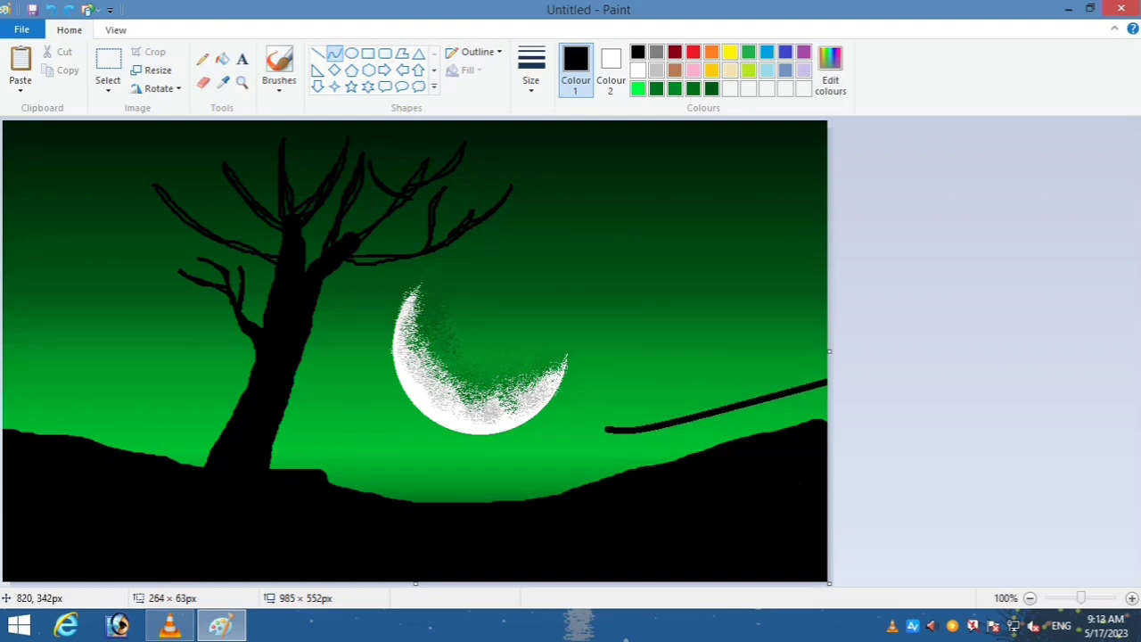
left_click_drag(734, 425, 791, 362)
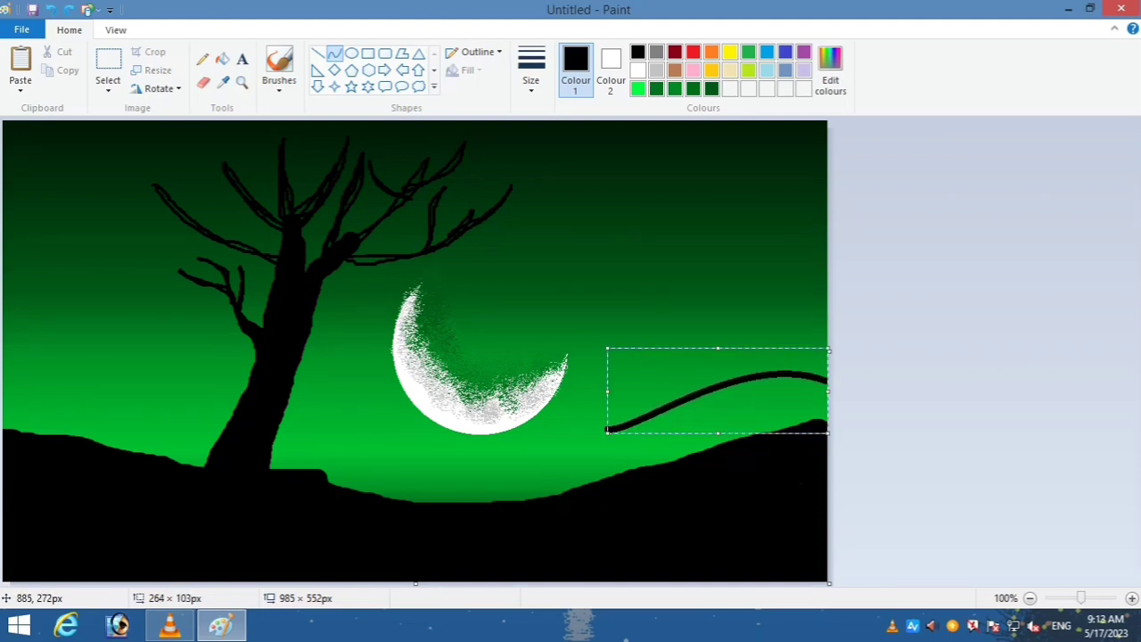
- Draw ten upright black fence posts with the Line tool, crossing the curved rail and reaching down into the right hill
left_click(319, 53)
left_click_drag(615, 407, 613, 477)
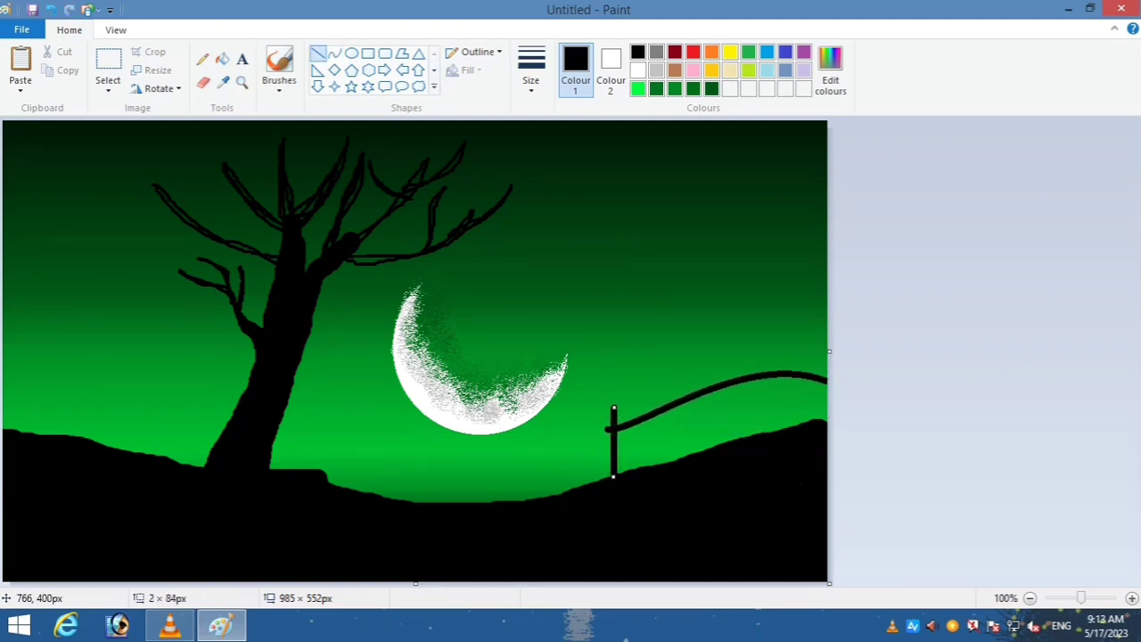
left_click_drag(633, 399, 634, 469)
left_click_drag(653, 387, 652, 469)
left_click_drag(676, 378, 676, 471)
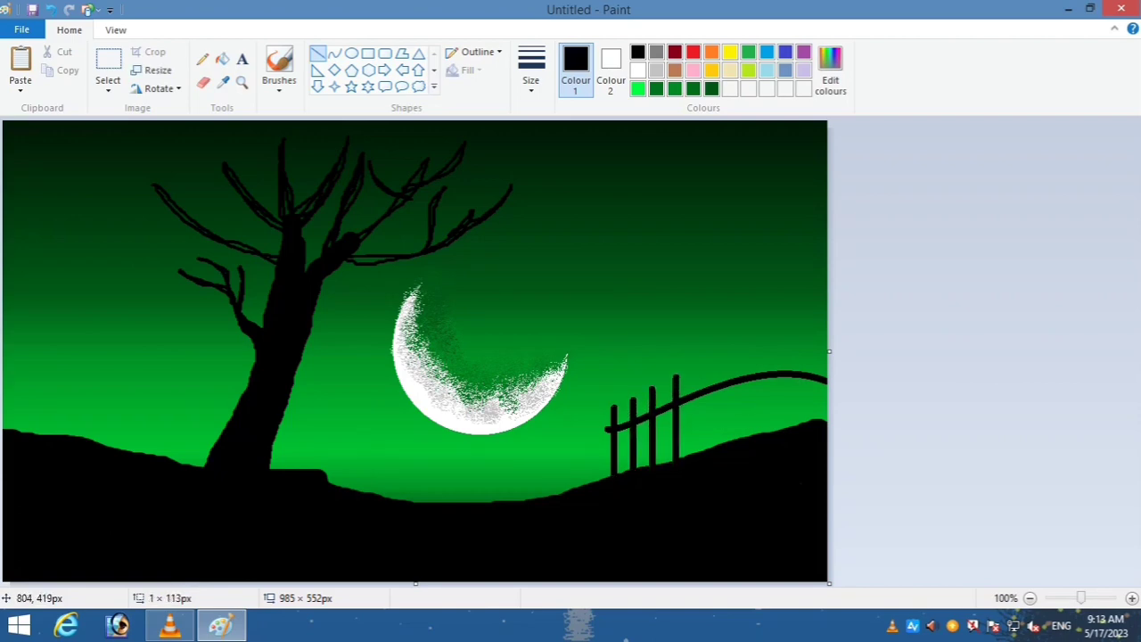
left_click_drag(700, 364, 702, 465)
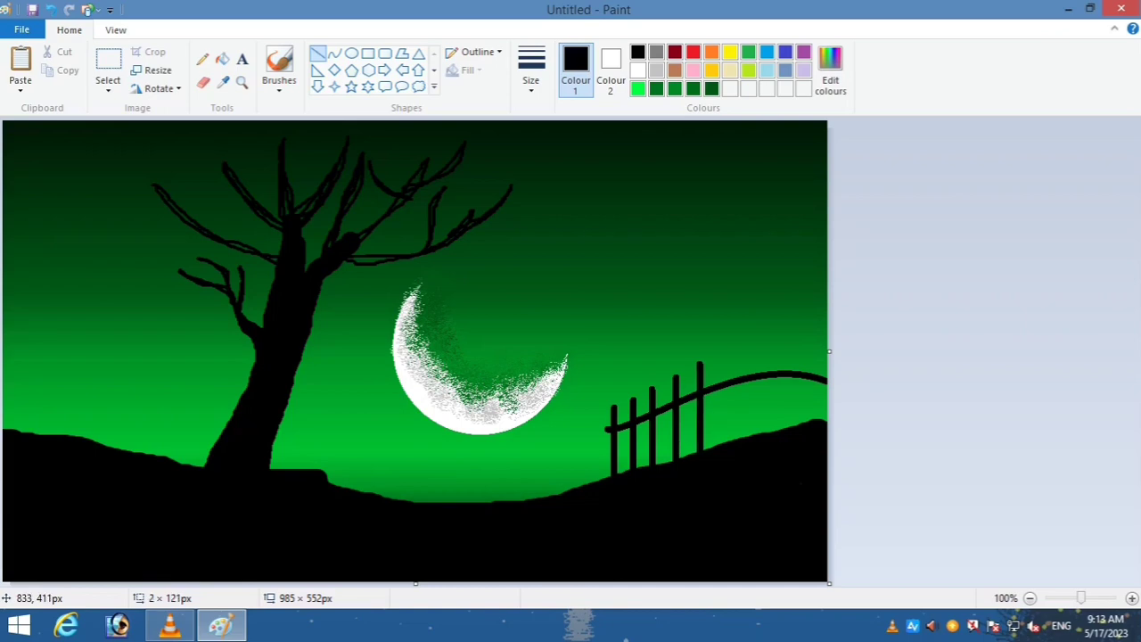
left_click_drag(728, 352, 728, 474)
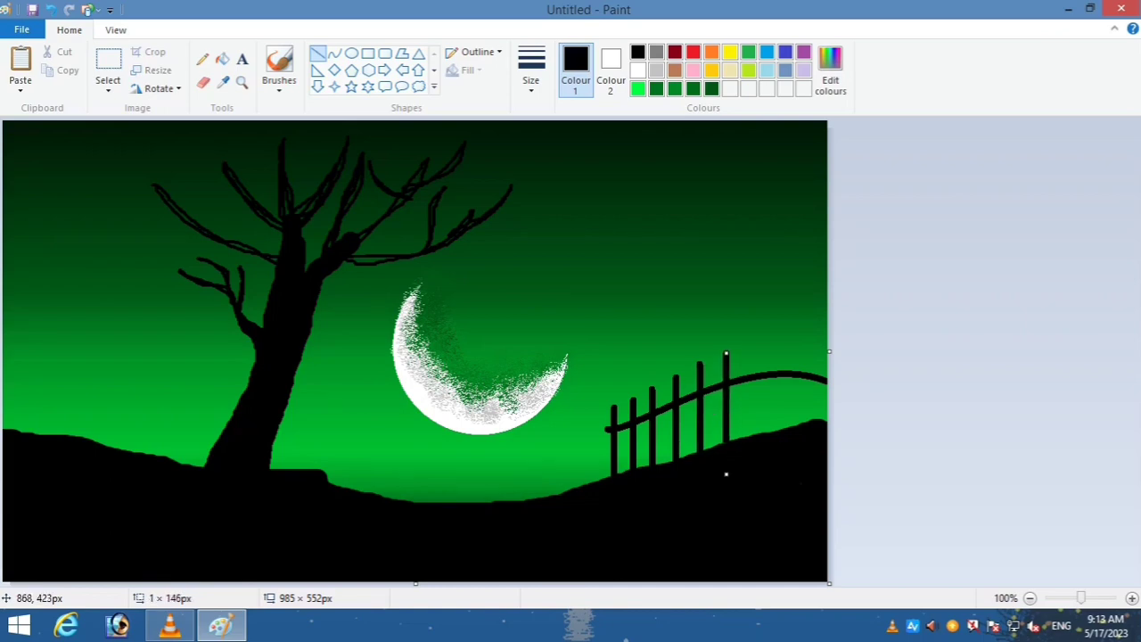
left_click_drag(755, 344, 753, 452)
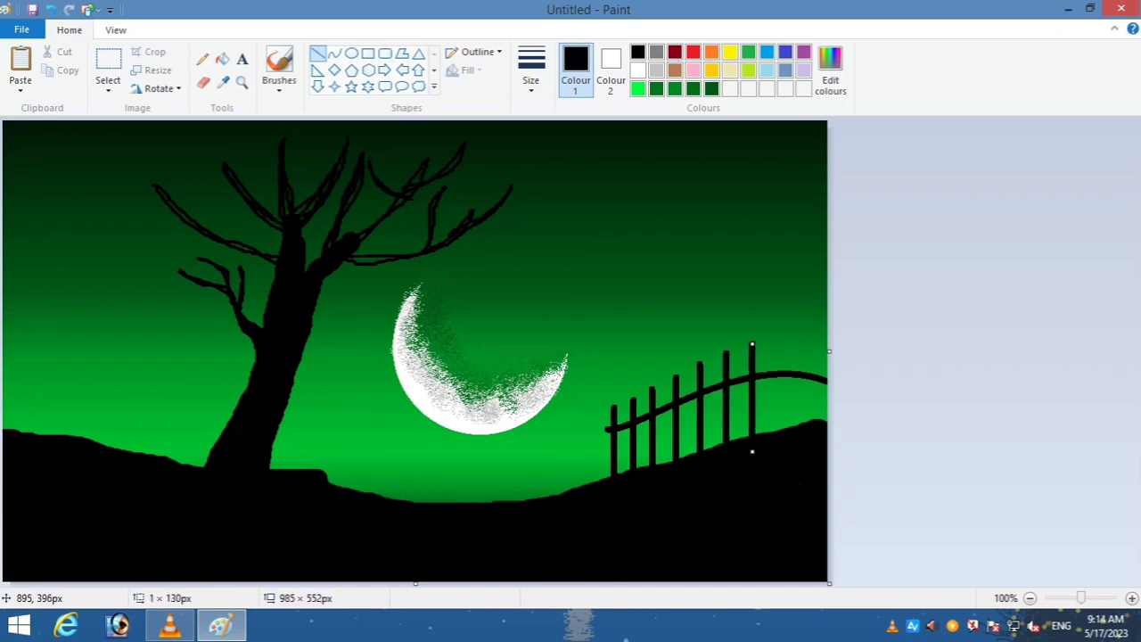
left_click_drag(752, 346, 774, 432)
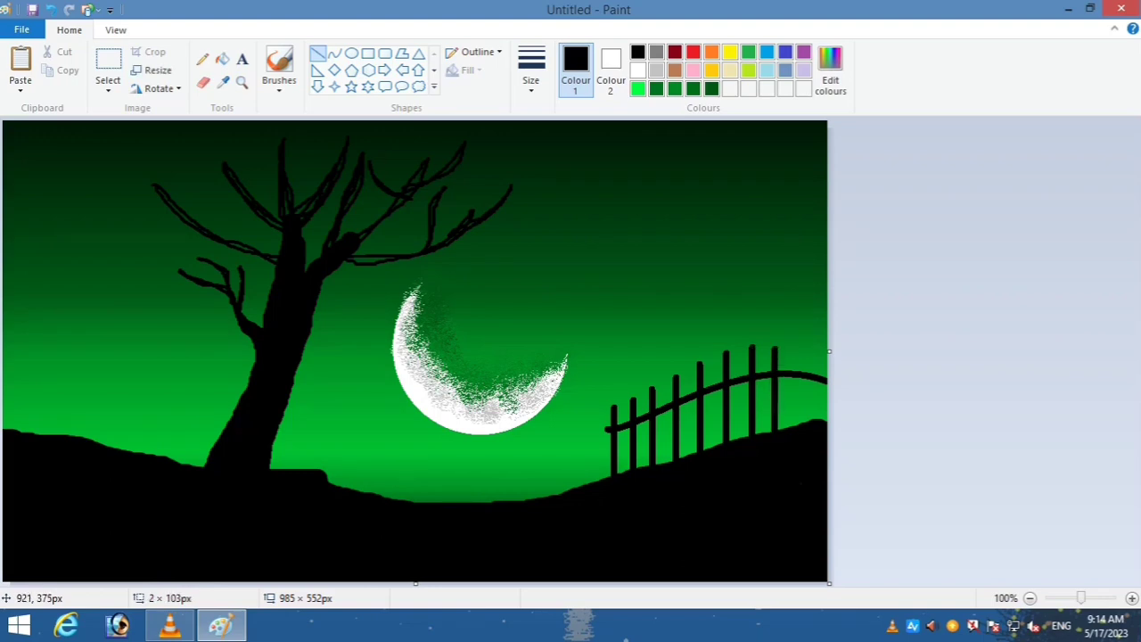
left_click_drag(796, 350, 795, 433)
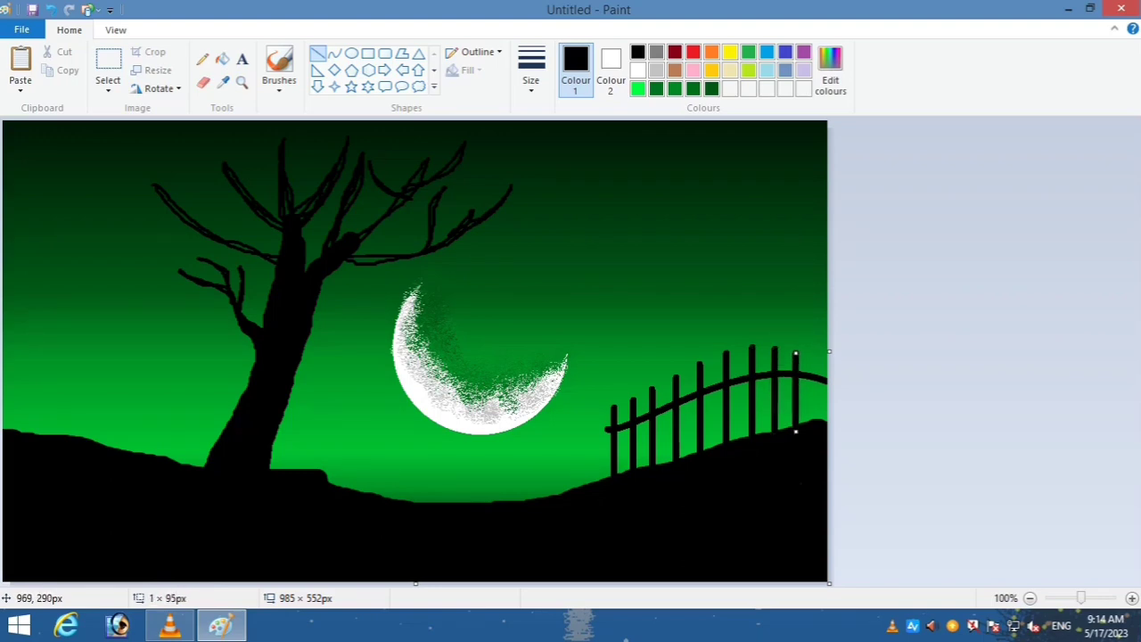
mouse_move(817, 357)
left_mouse_down()
mouse_move(819, 434)
mouse_move(819, 360)
left_mouse_up()
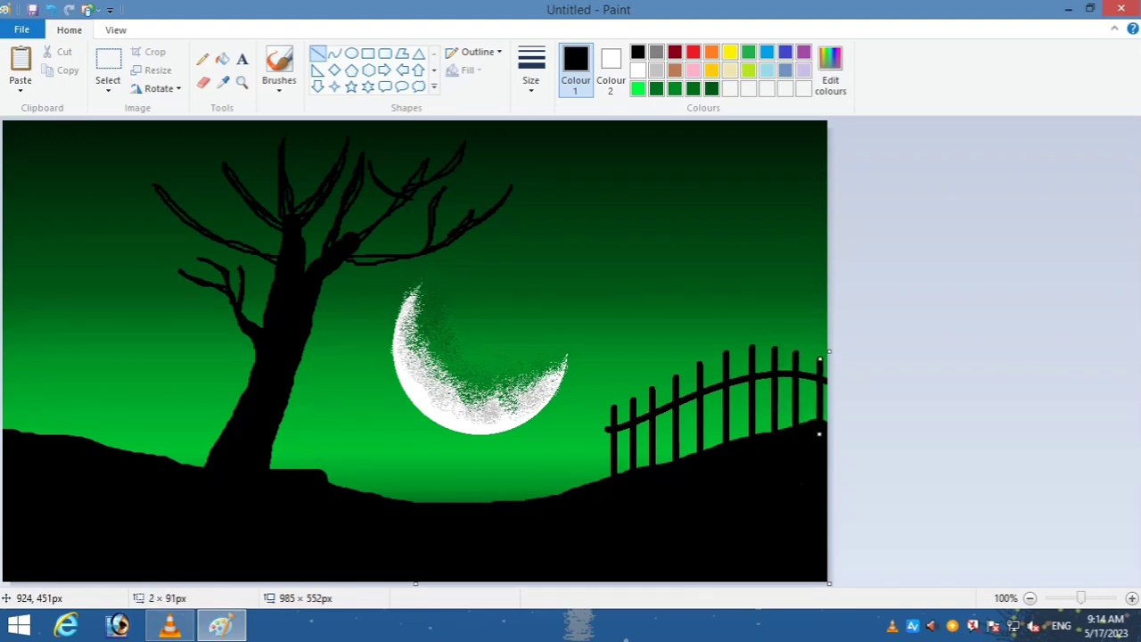
left_click(776, 497)
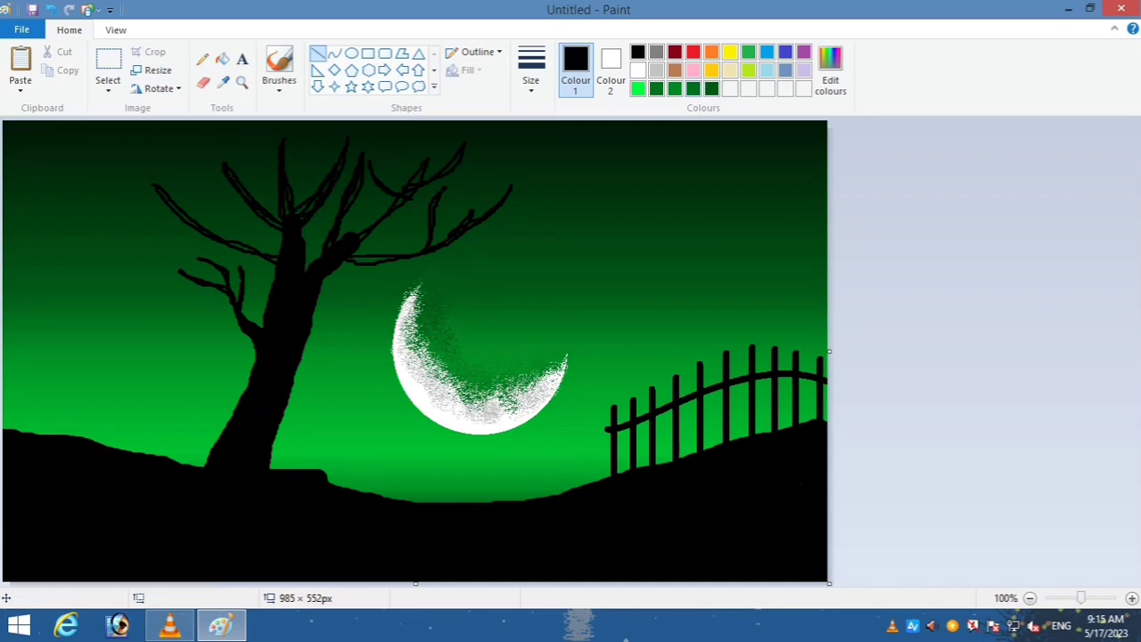
- Mix a custom hot pink with red 255, green 89 and blue 143 as the foreground colour
left_click(693, 70)
left_click(830, 71)
left_click_drag(749, 239, 747, 246)
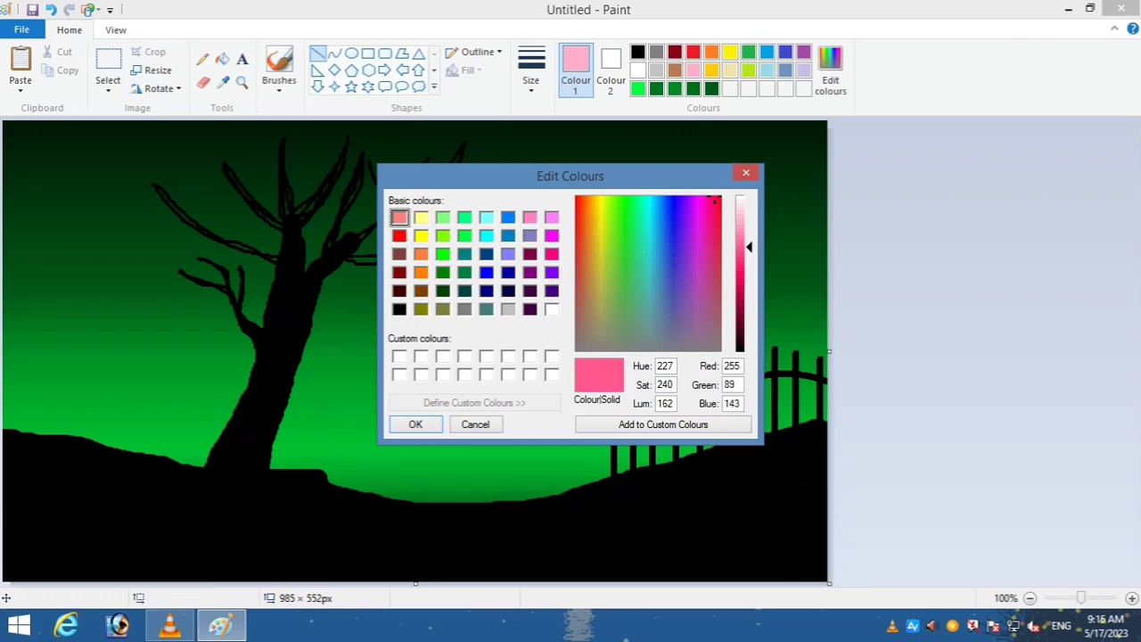
left_click(415, 424)
- Spray hot pink blossoms with the Airbrush around the end of the long upper-left branch
left_click(279, 82)
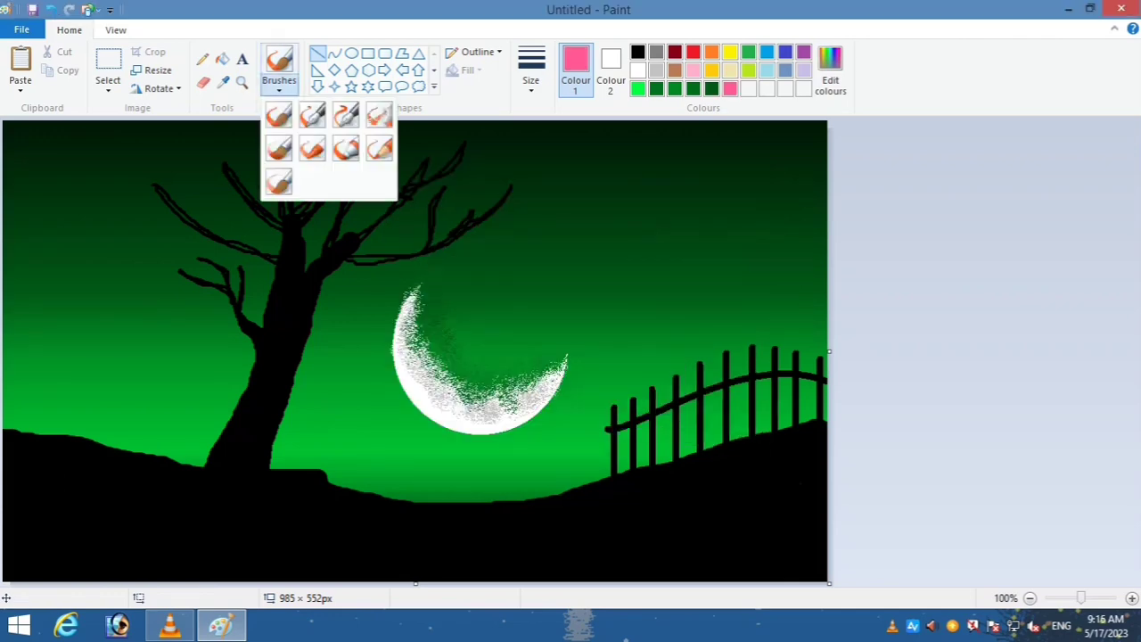
left_click(380, 112)
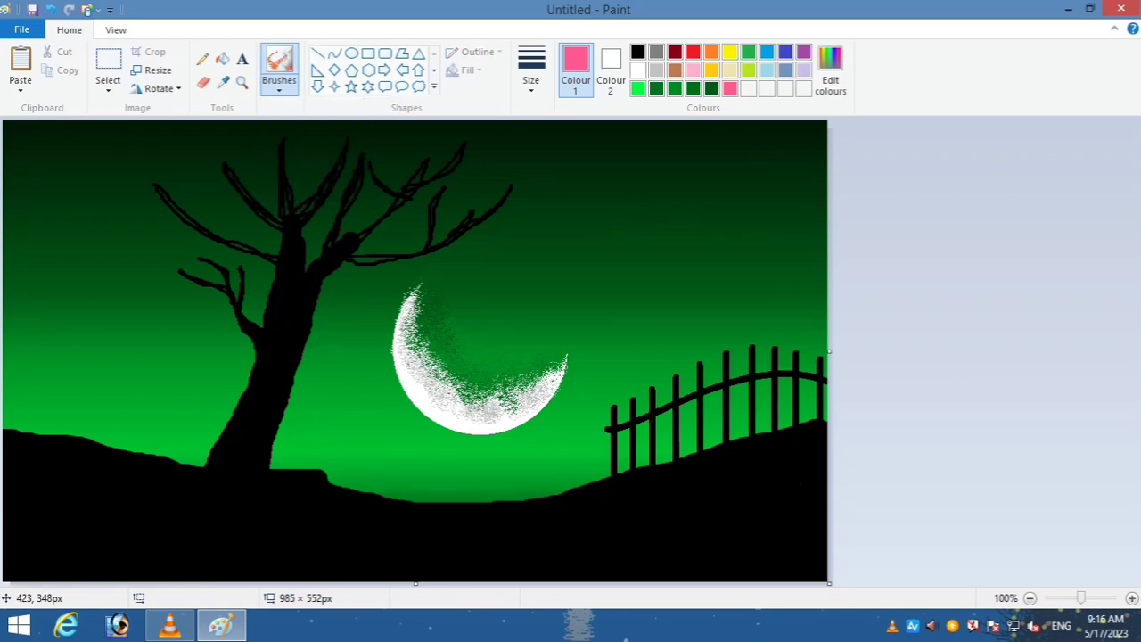
left_click_drag(142, 225, 217, 242)
left_click_drag(148, 199, 187, 233)
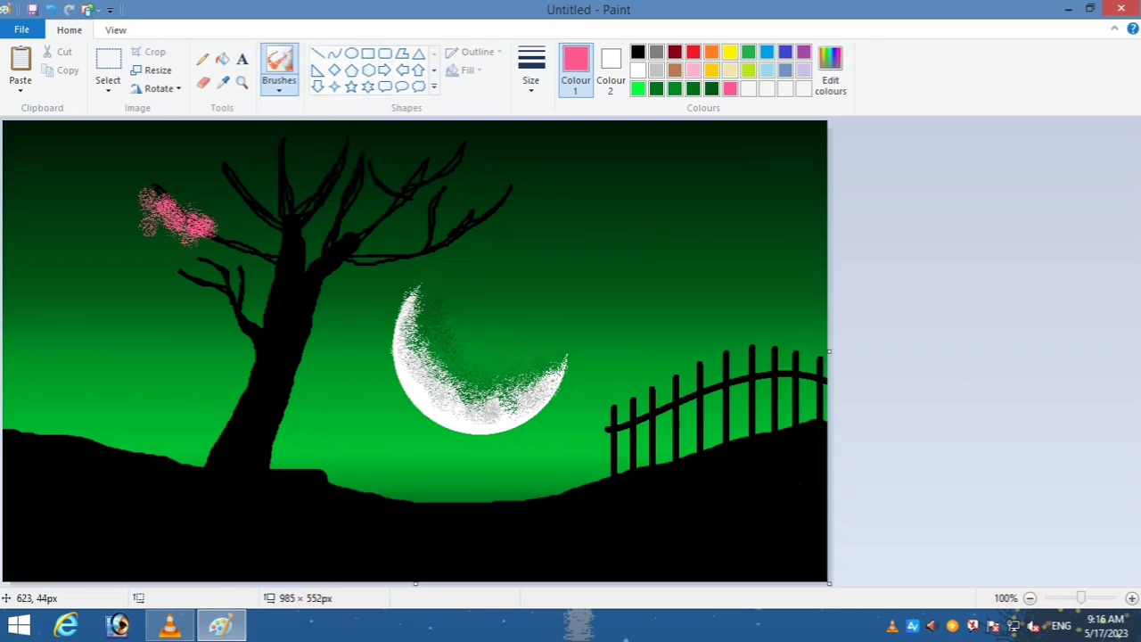
- Spray light pink blossom clusters over all the branches to build a wide tree canopy reaching the canvas top
left_click(693, 71)
left_click_drag(242, 141, 398, 140)
left_click_drag(405, 188, 515, 190)
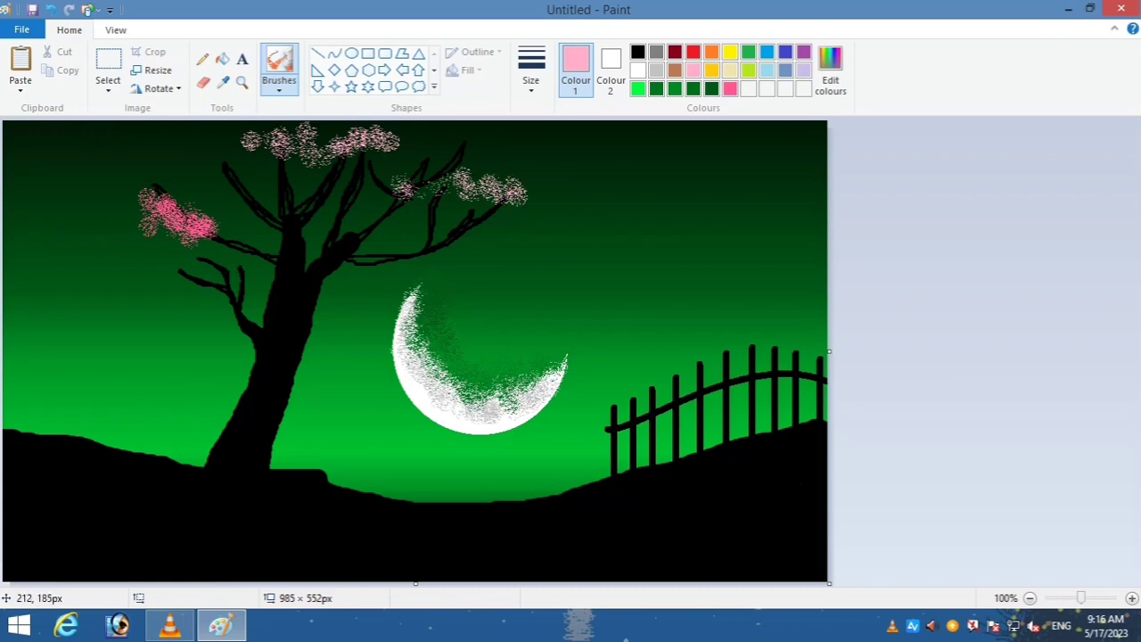
left_click_drag(156, 256, 258, 269)
left_click_drag(205, 166, 254, 175)
left_click_drag(412, 151, 350, 170)
left_click_drag(329, 212, 438, 212)
left_click_drag(240, 221, 312, 223)
left_click_drag(430, 209, 496, 189)
left_click_drag(481, 149, 428, 143)
mouse_move(124, 179)
left_mouse_down()
mouse_move(174, 197)
mouse_move(124, 198)
mouse_move(251, 160)
mouse_move(196, 271)
left_mouse_up()
mouse_move(188, 134)
left_mouse_down()
mouse_move(499, 136)
mouse_move(511, 214)
mouse_move(608, 226)
left_mouse_up()
mouse_move(526, 147)
left_mouse_down()
mouse_move(486, 149)
mouse_move(485, 126)
mouse_move(554, 194)
left_mouse_up()
mouse_move(294, 233)
left_mouse_down()
mouse_move(286, 188)
mouse_move(395, 267)
left_mouse_up()
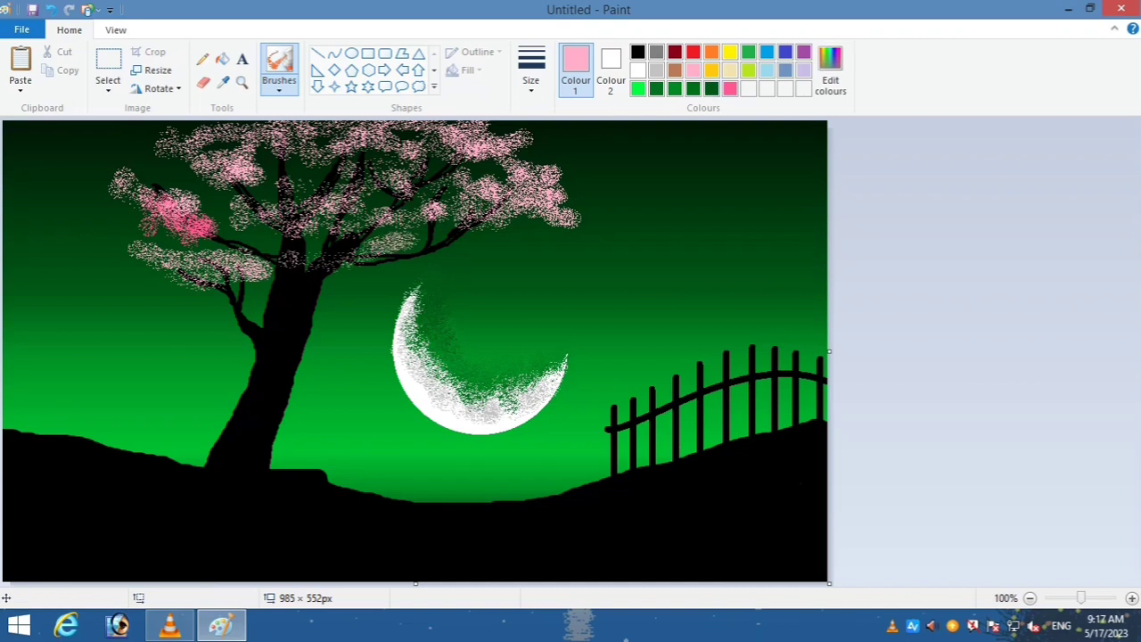
- Spray custom hot pink accents over the light pink blossom clusters across the whole canopy
left_click(730, 89)
left_click_drag(204, 161, 252, 155)
left_click_drag(178, 266, 268, 277)
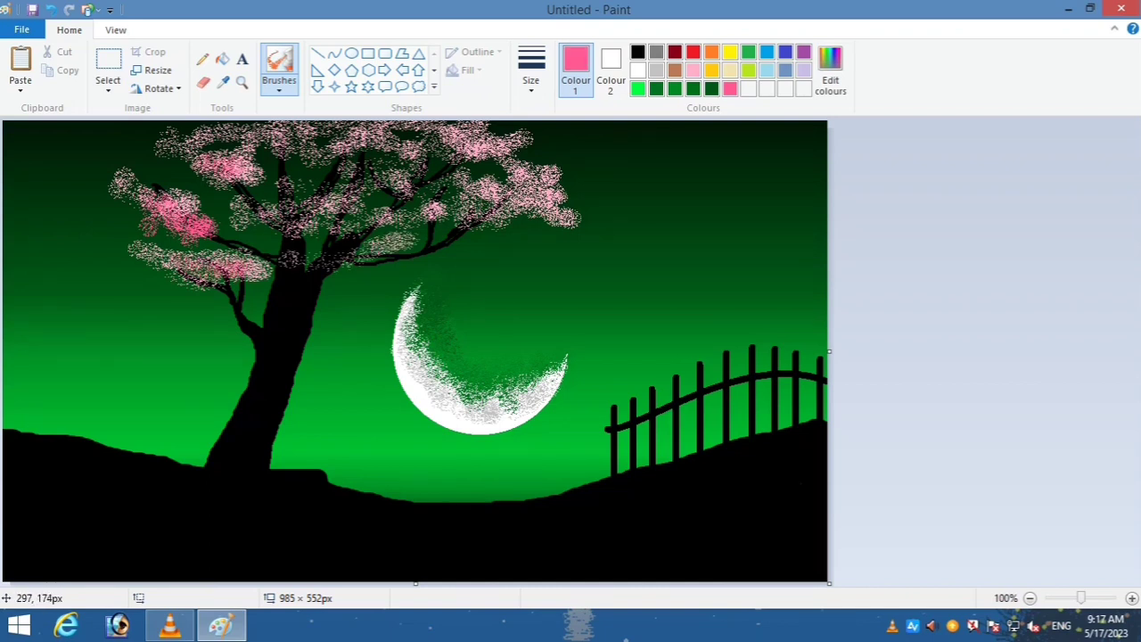
mouse_move(263, 142)
left_mouse_down()
mouse_move(425, 131)
mouse_move(553, 196)
left_mouse_up()
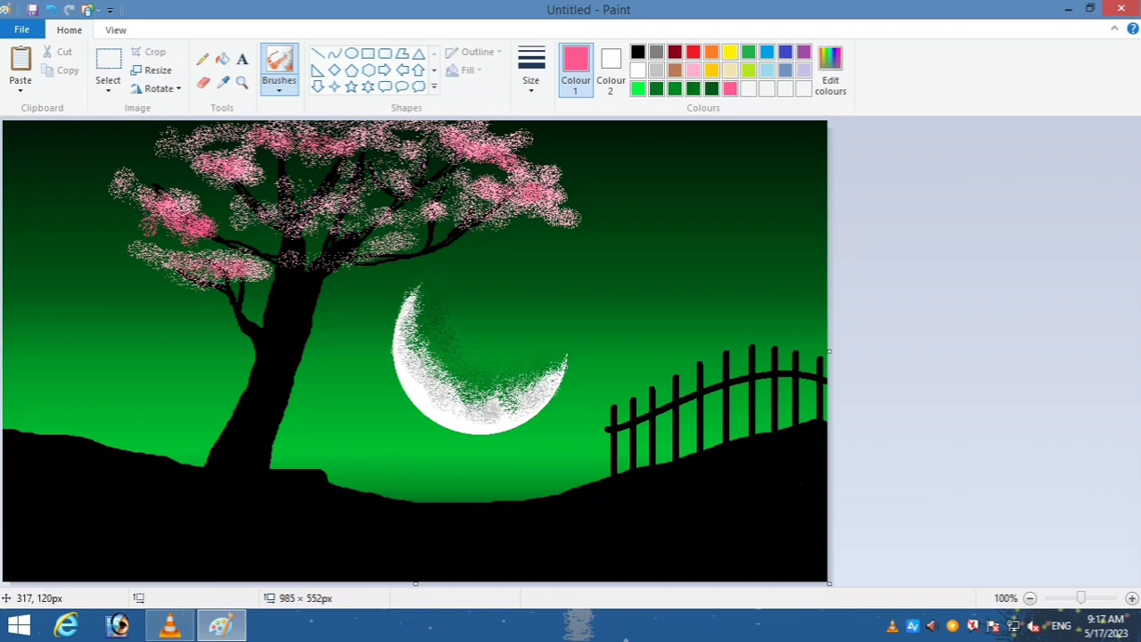
mouse_move(267, 219)
left_mouse_down()
mouse_move(432, 248)
mouse_move(493, 211)
left_mouse_up()
left_click_drag(383, 151, 409, 193)
left_click(182, 150)
left_click_drag(265, 144, 289, 142)
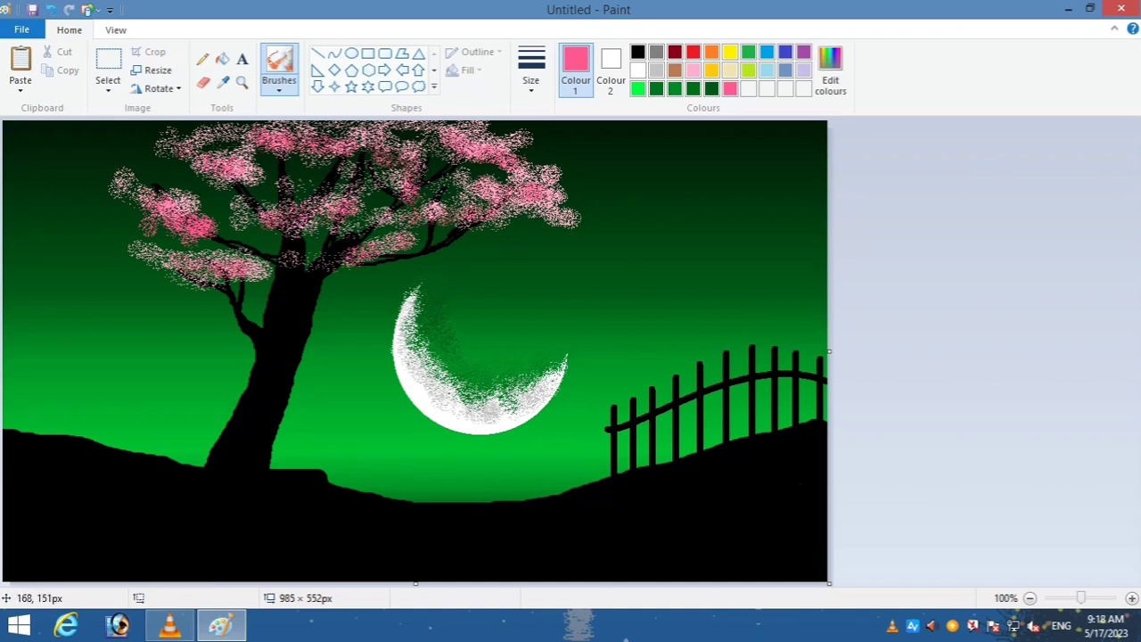
left_click_drag(143, 253, 262, 259)
left_click_drag(486, 214, 606, 234)
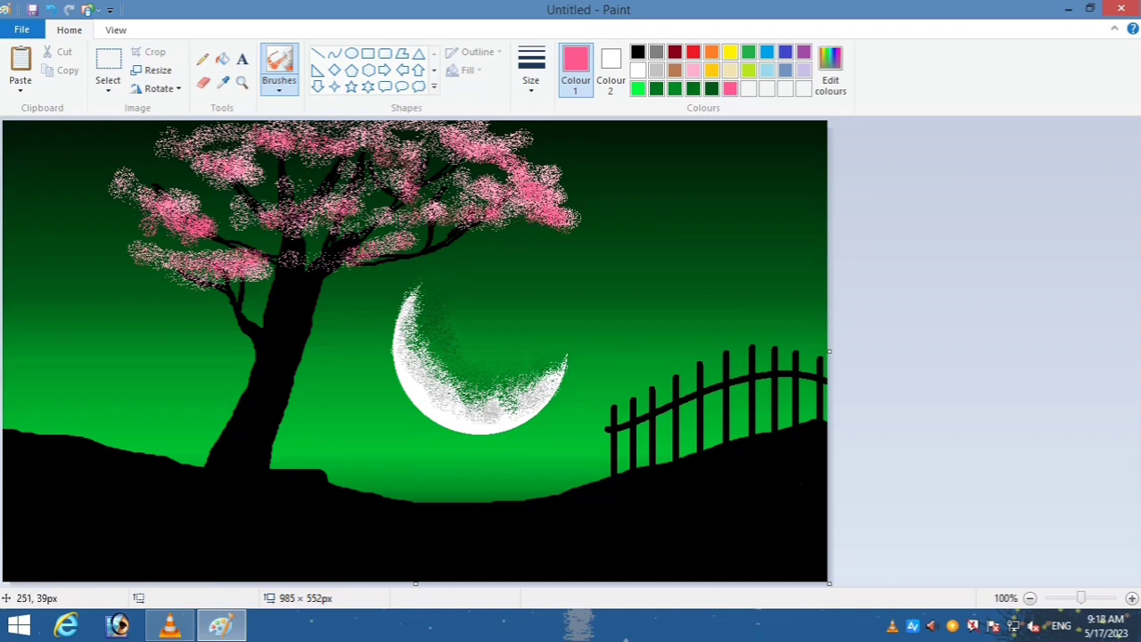
mouse_move(332, 271)
left_mouse_down()
mouse_move(364, 212)
mouse_move(474, 232)
left_mouse_up()
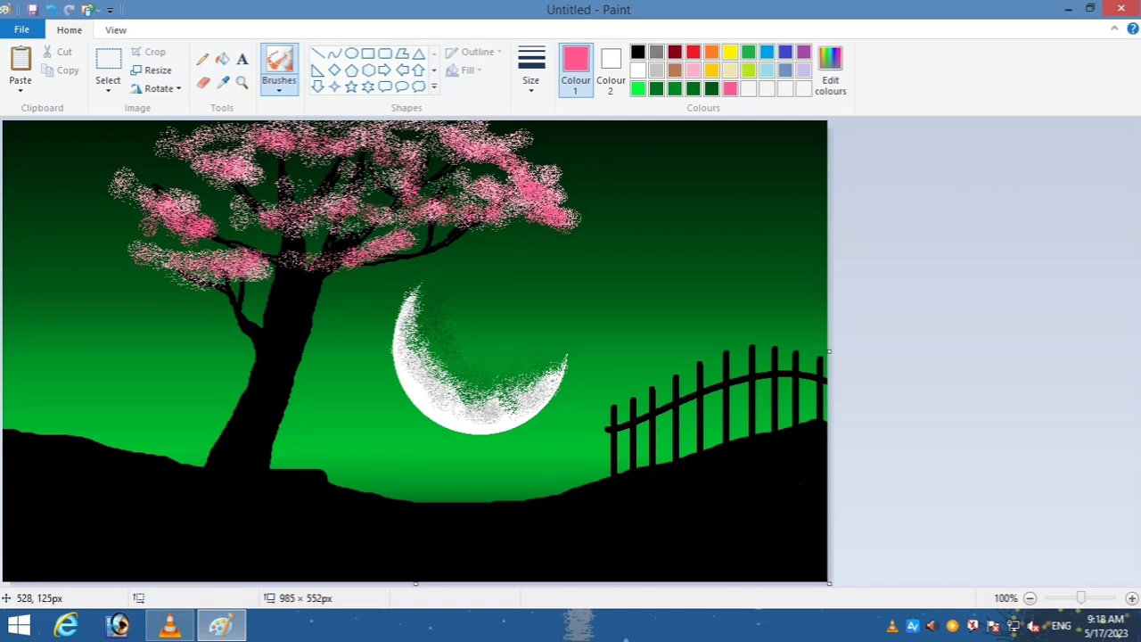
- Mix a deeper custom pink and spray it around the canopy's edges and into the gaps between clusters
left_click(830, 70)
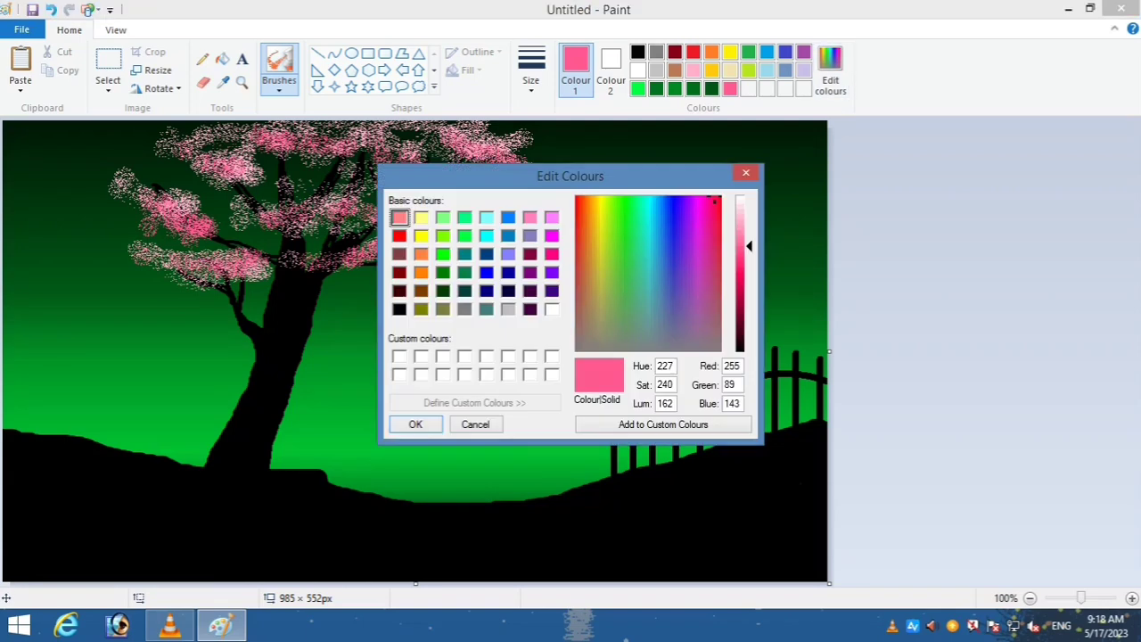
left_click_drag(749, 246, 749, 266)
left_click(416, 424)
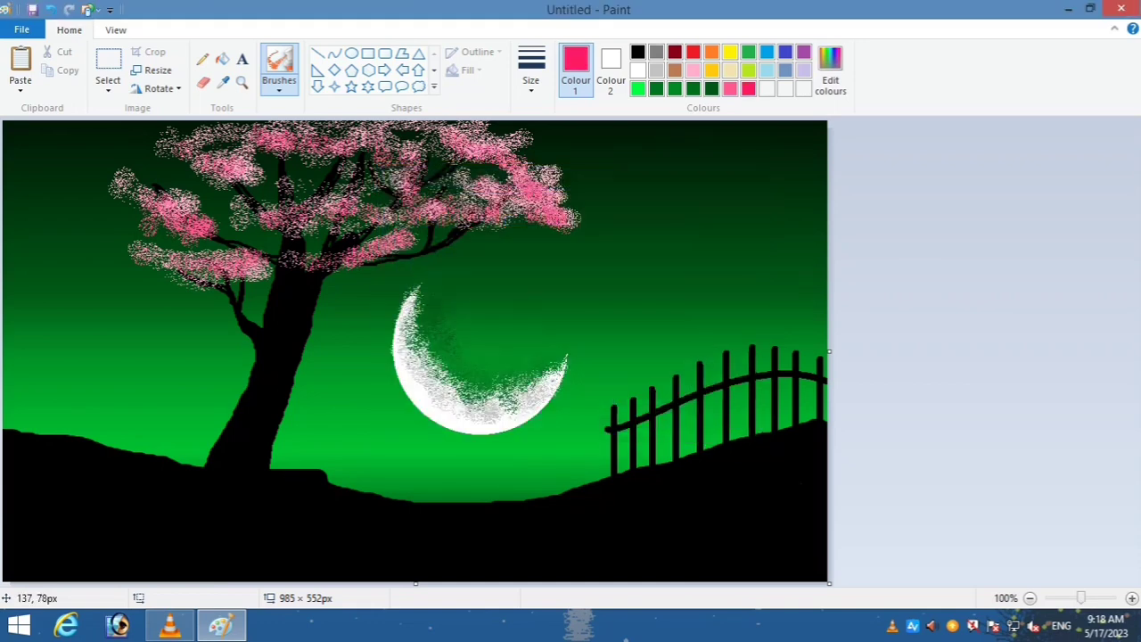
mouse_move(103, 189)
left_mouse_down()
mouse_move(156, 192)
mouse_move(196, 270)
mouse_move(433, 198)
mouse_move(549, 141)
mouse_move(378, 273)
mouse_move(499, 230)
left_mouse_up()
mouse_move(126, 156)
left_mouse_down()
mouse_move(294, 191)
mouse_move(390, 266)
left_mouse_up()
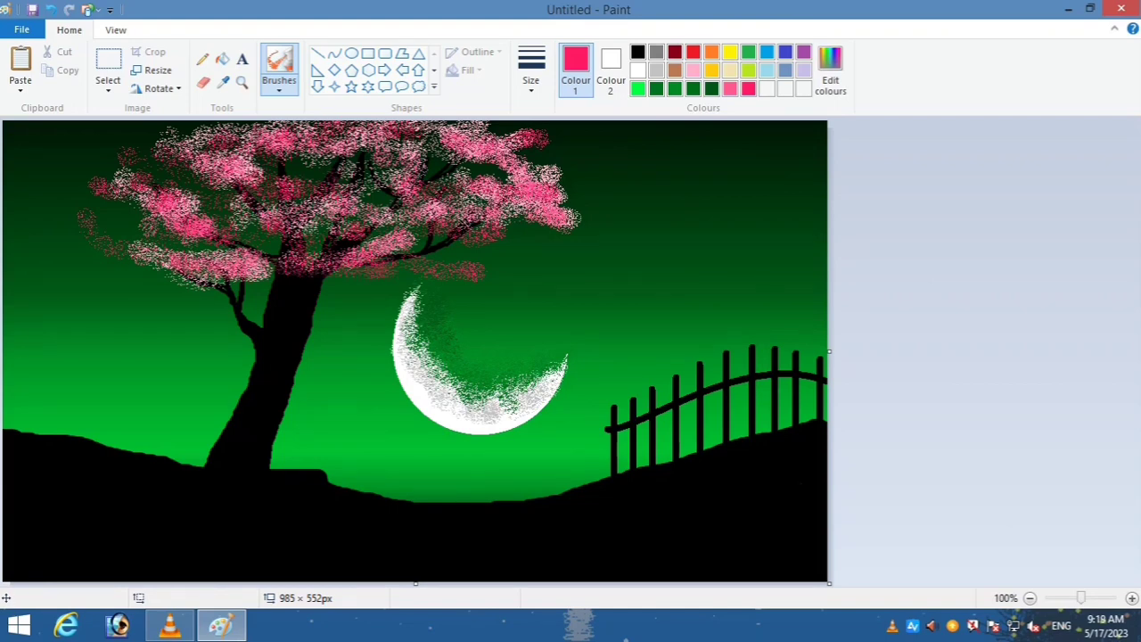
- Mix a custom crimson with red 221, green 0 and blue 72 as the foreground colour
left_click(830, 71)
left_click_drag(749, 266, 749, 284)
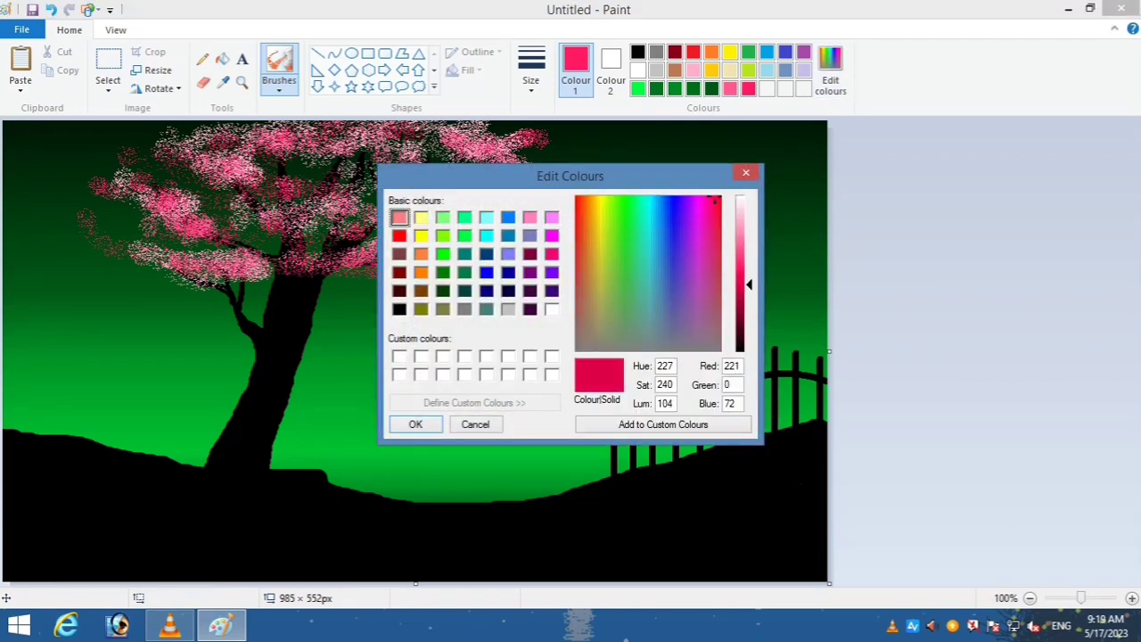
left_click(415, 424)
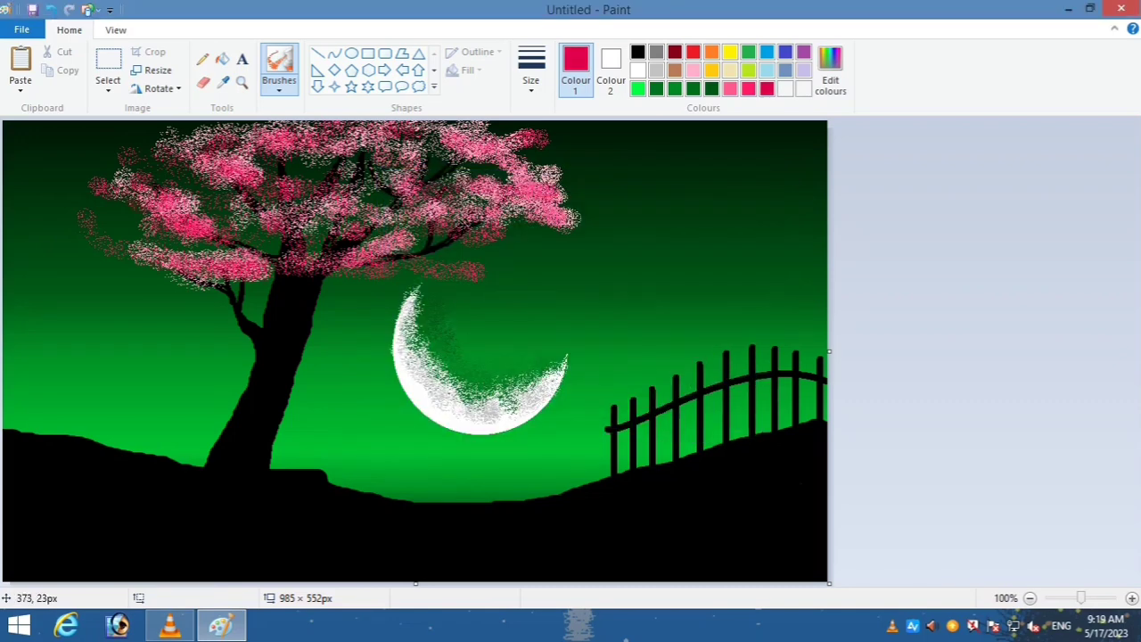
- Mix a dark crimson with red 166, green 0 and blue 54, and spray it around the canopy's edges and gaps
left_click(830, 72)
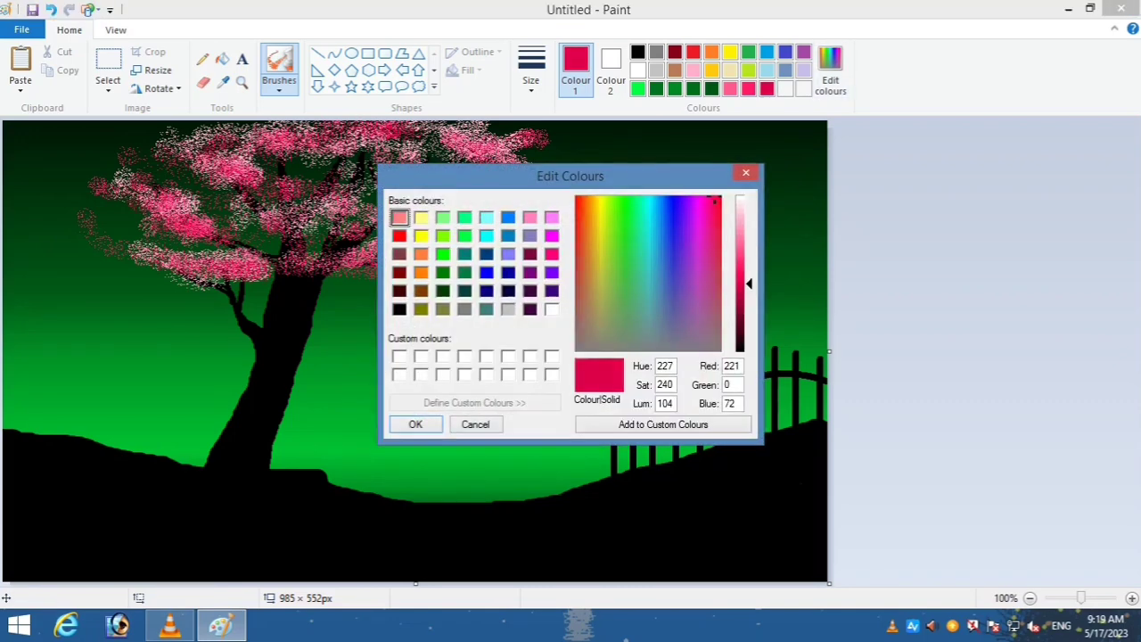
left_click_drag(749, 284, 749, 302)
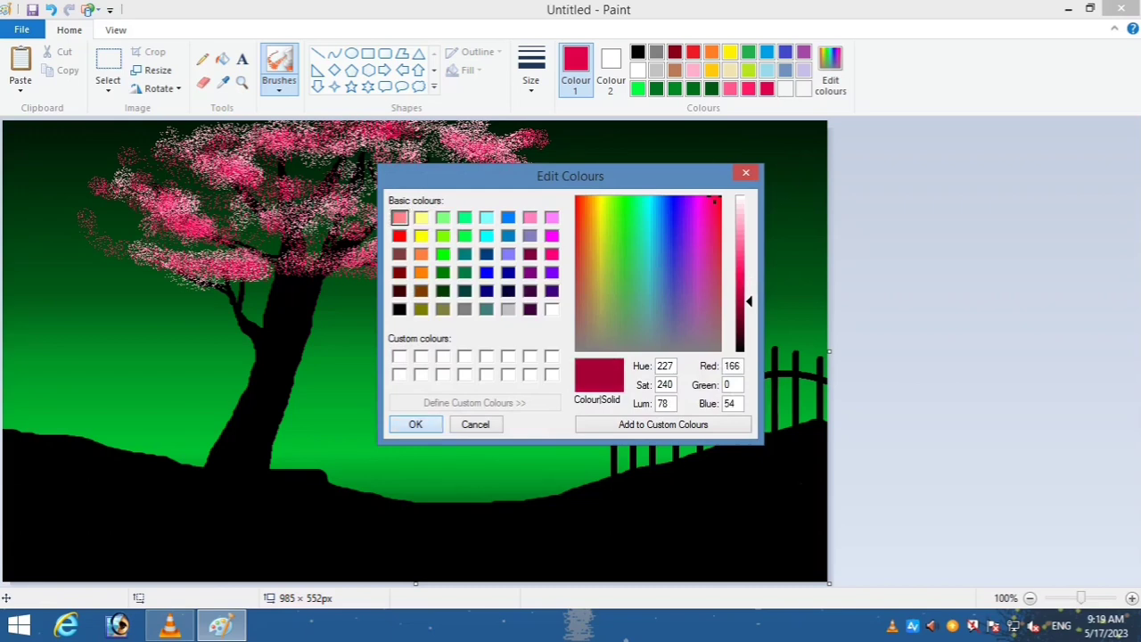
left_click(415, 425)
mouse_move(209, 219)
left_mouse_down()
mouse_move(321, 147)
mouse_move(535, 200)
mouse_move(405, 250)
left_mouse_up()
mouse_move(97, 178)
left_mouse_down()
mouse_move(165, 153)
mouse_move(308, 264)
mouse_move(235, 279)
mouse_move(318, 201)
left_mouse_up()
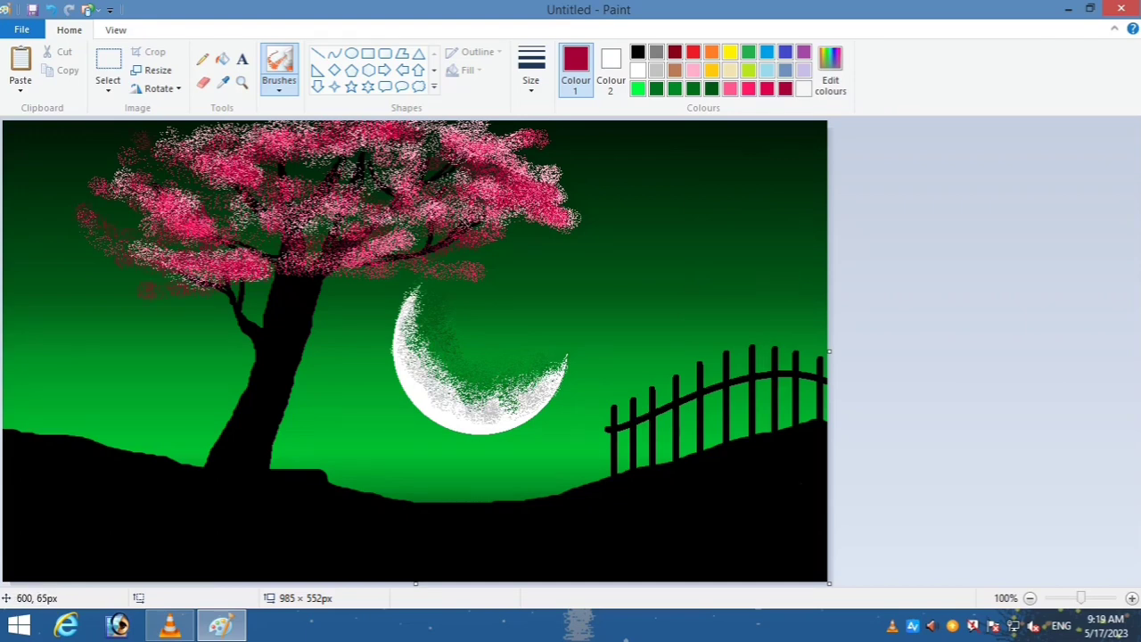
- Spray black shading over the pink blossom clusters throughout the canopy and along its lower edge
left_click(637, 52)
left_click_drag(186, 148, 264, 176)
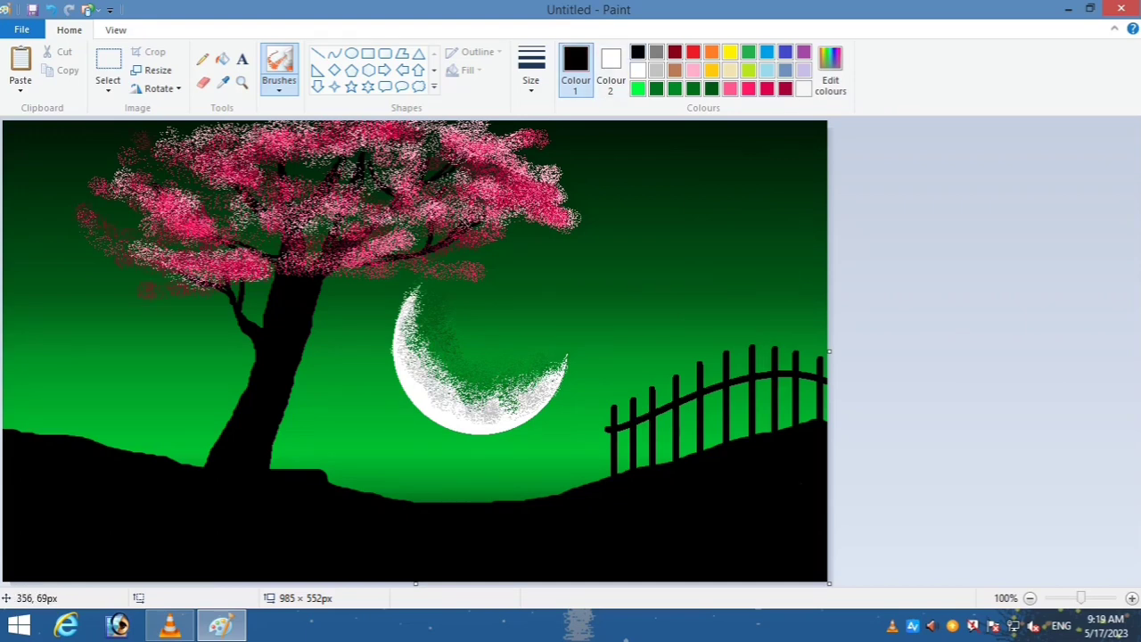
left_click_drag(124, 189, 230, 233)
left_click_drag(138, 248, 260, 268)
left_click_drag(123, 184, 202, 223)
left_click_drag(271, 149, 335, 148)
left_click_drag(223, 150, 363, 139)
mouse_move(446, 135)
left_mouse_down()
mouse_move(553, 198)
mouse_move(457, 192)
left_mouse_up()
left_click_drag(457, 212, 309, 214)
left_click_drag(498, 180, 410, 133)
mouse_move(217, 178)
left_mouse_down()
mouse_move(267, 196)
mouse_move(366, 201)
left_mouse_up()
left_click_drag(178, 256, 250, 255)
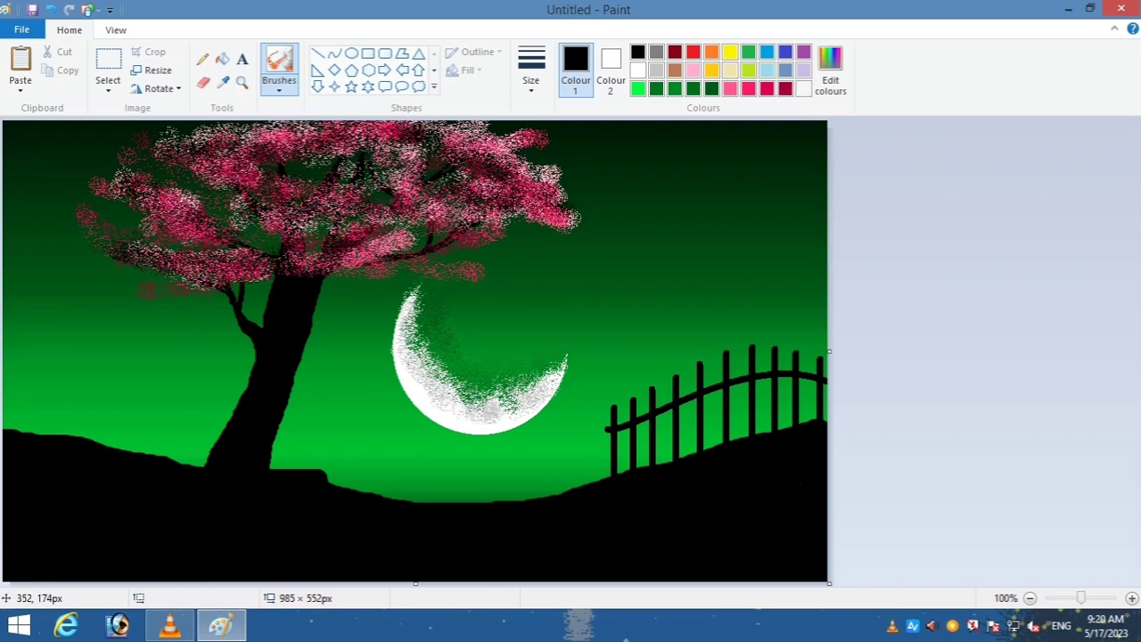
mouse_move(316, 275)
left_mouse_down()
mouse_move(406, 228)
mouse_move(159, 151)
mouse_move(212, 132)
mouse_move(502, 279)
mouse_move(517, 241)
mouse_move(513, 249)
left_mouse_up()
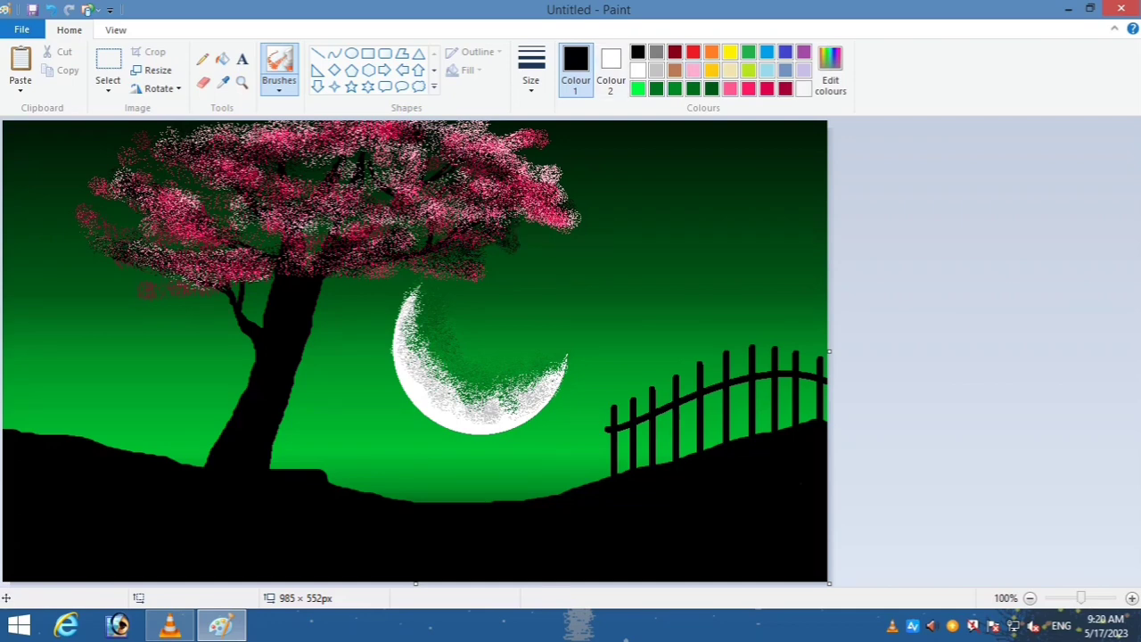
- Spray a low blossom cluster over the upper trunk in light pink, custom hot pinks and dark crimson, shaded with black
left_click(694, 70)
mouse_move(216, 285)
left_mouse_down()
mouse_move(207, 313)
mouse_move(366, 326)
left_mouse_up()
left_click(730, 88)
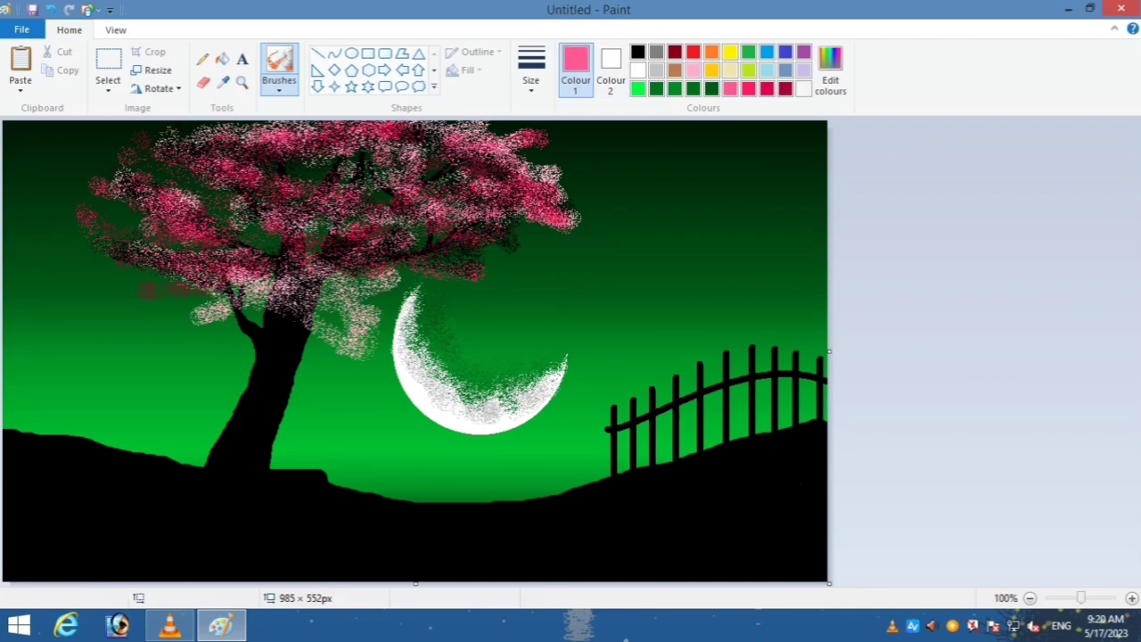
mouse_move(202, 321)
left_mouse_down()
mouse_move(352, 335)
mouse_move(349, 346)
left_mouse_up()
left_click(748, 88)
mouse_move(201, 317)
left_mouse_down()
mouse_move(258, 285)
mouse_move(337, 380)
mouse_move(245, 321)
mouse_move(246, 296)
mouse_move(195, 321)
mouse_move(335, 330)
left_mouse_up()
left_click(785, 88)
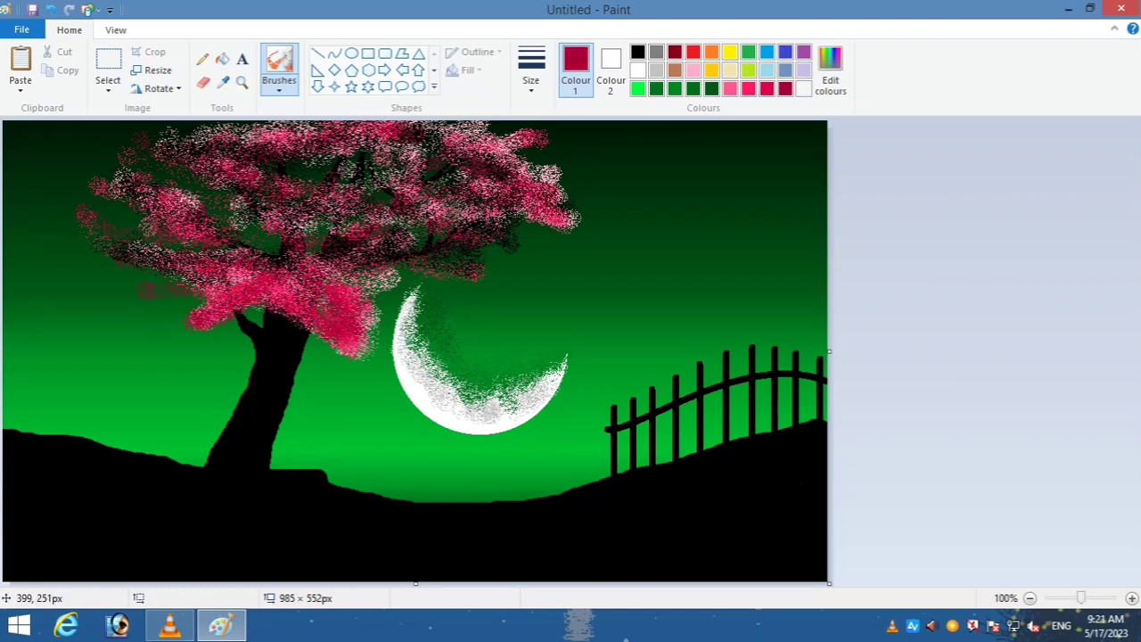
left_click(637, 52)
mouse_move(218, 310)
left_mouse_down()
mouse_move(318, 311)
mouse_move(227, 282)
mouse_move(264, 249)
left_mouse_up()
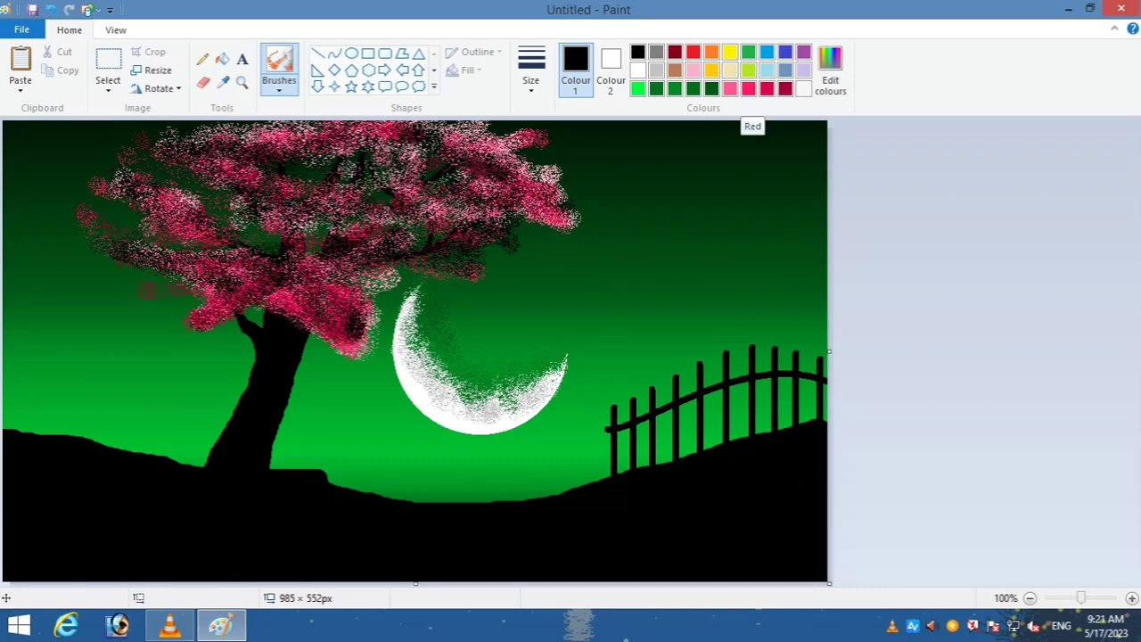
- Draw thin black forked twigs sticking out of the canopy on both sides, including one crossing the moon's upper tip
left_click_drag(189, 291, 136, 327)
mouse_move(168, 312)
left_mouse_down()
mouse_move(136, 327)
mouse_move(171, 347)
left_mouse_up()
mouse_move(107, 258)
left_mouse_down()
mouse_move(37, 253)
mouse_move(44, 236)
mouse_move(52, 291)
mouse_move(73, 296)
left_mouse_up()
left_click_drag(75, 267, 92, 297)
left_click_drag(130, 205, 57, 179)
left_click_drag(80, 186, 67, 172)
left_click_drag(100, 186, 87, 169)
mouse_move(379, 268)
left_mouse_down()
mouse_move(436, 303)
mouse_move(452, 291)
mouse_move(438, 316)
left_mouse_up()
mouse_move(475, 239)
left_mouse_down()
mouse_move(552, 250)
mouse_move(548, 266)
left_mouse_up()
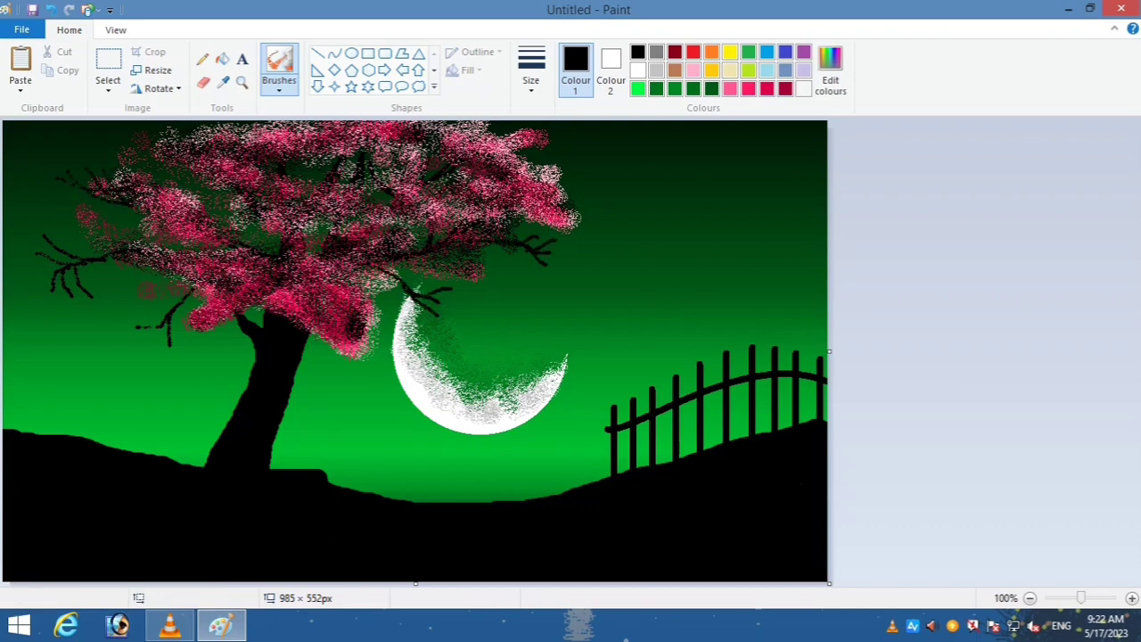
left_click_drag(613, 157, 537, 182)
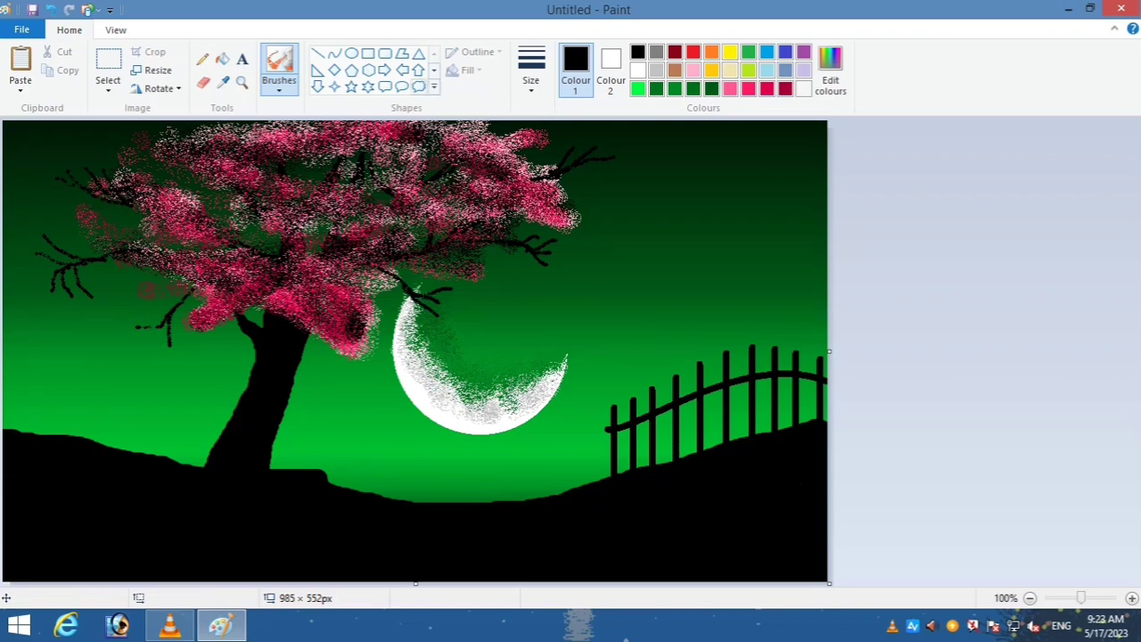
left_click_drag(281, 287, 280, 205)
left_click_drag(389, 197, 365, 159)
left_click_drag(431, 205, 431, 246)
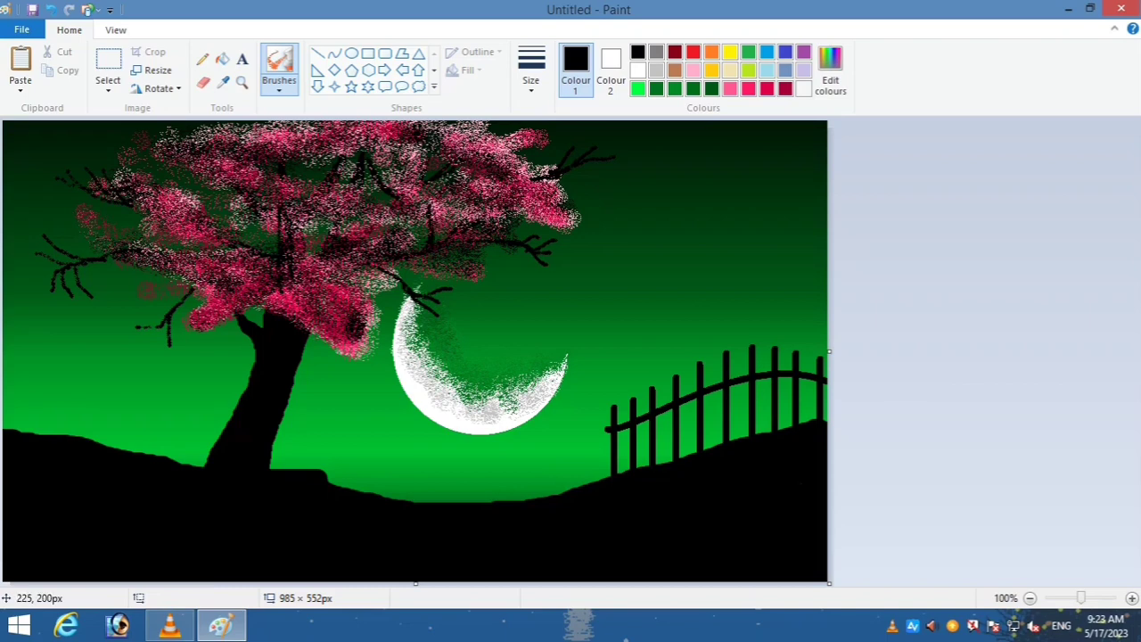
left_click_drag(191, 287, 246, 249)
left_click_drag(163, 250, 203, 244)
key("ctrl+z")
key("ctrl+z")
key("ctrl+z")
key("ctrl+z")
key("ctrl+z")
- Draw short black twigs among the blossoms inside the canopy
left_click_drag(373, 169, 395, 193)
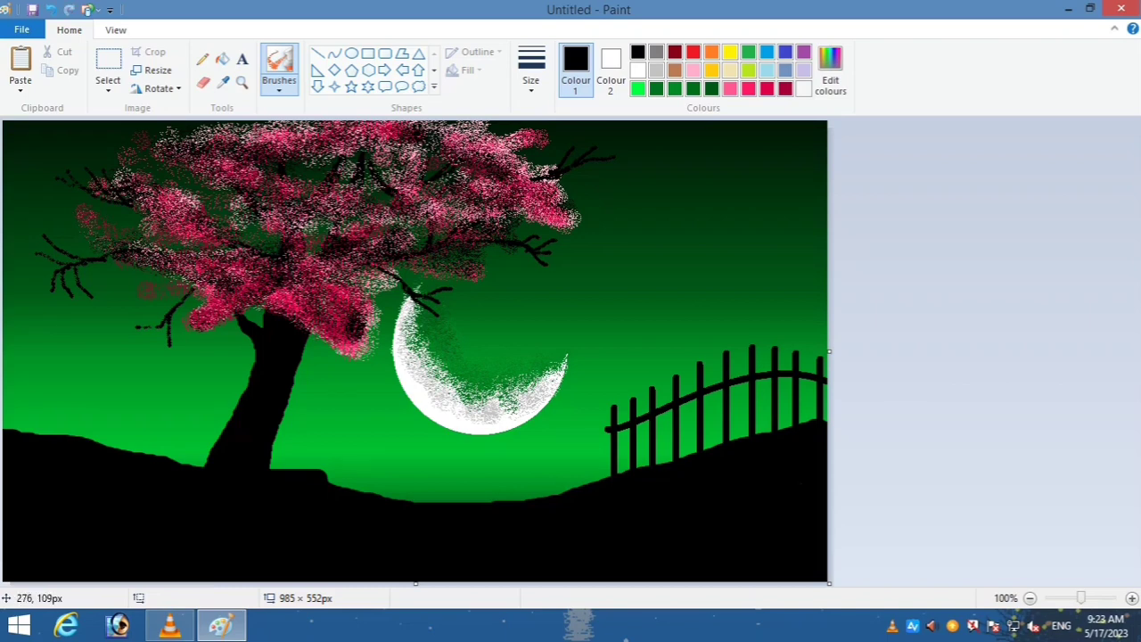
mouse_move(426, 237)
left_mouse_down()
mouse_move(431, 215)
mouse_move(467, 193)
left_mouse_up()
left_click_drag(201, 236, 167, 189)
key("ctrl+z")
mouse_move(315, 189)
left_mouse_down()
mouse_move(321, 164)
mouse_move(311, 204)
left_mouse_up()
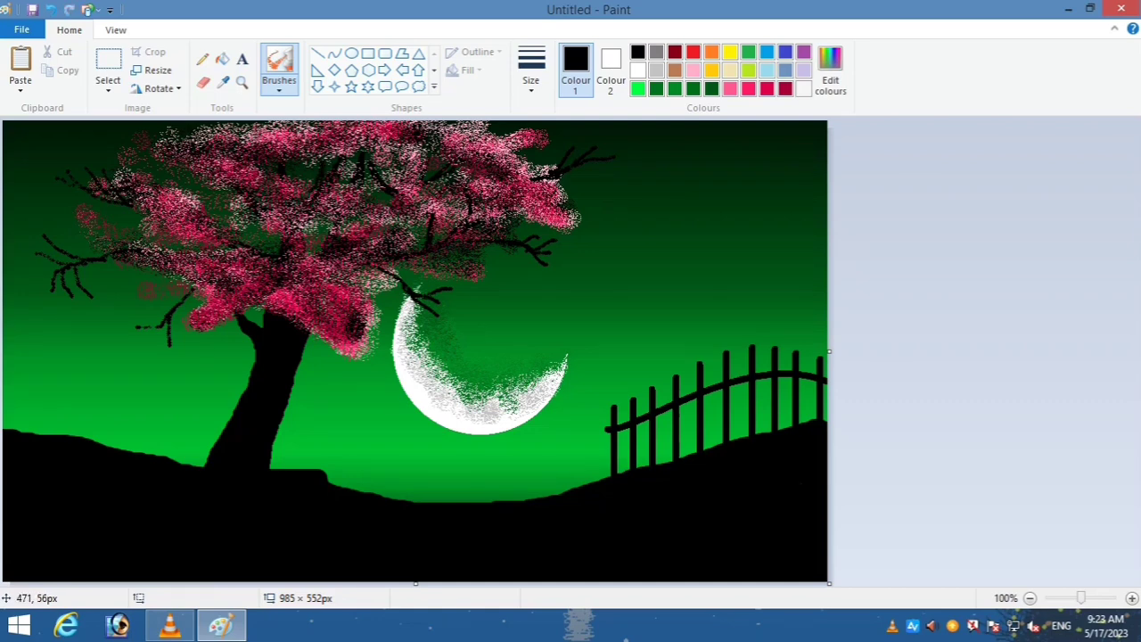
- Paint brown bark highlights along the trunk's moon-facing edge, its side branch and a few branches inside the canopy
left_click(711, 51)
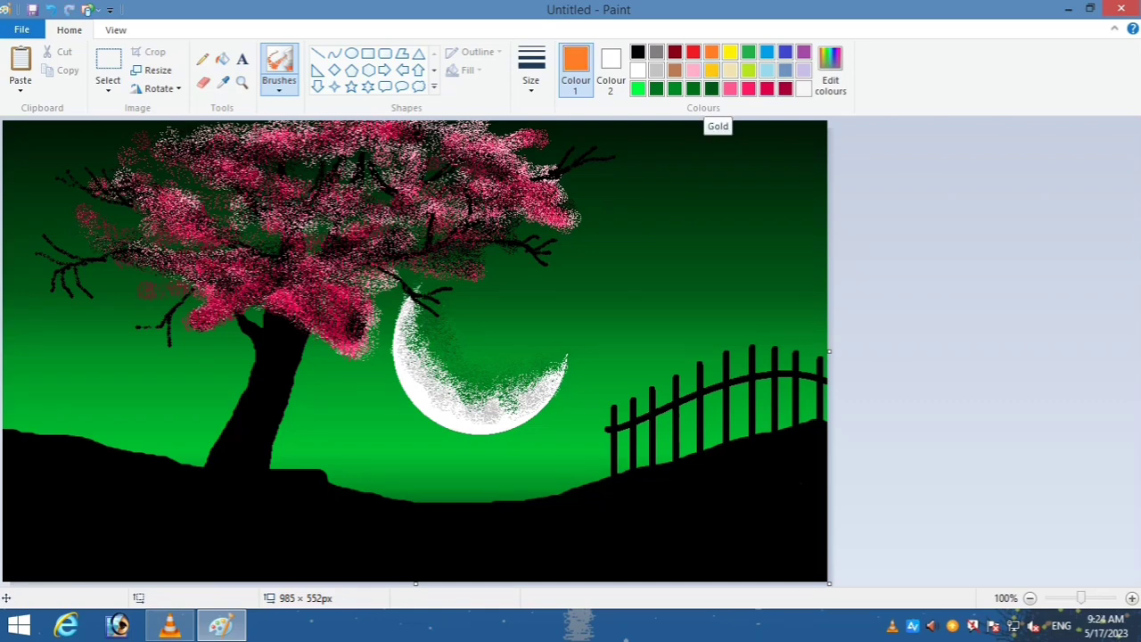
left_click(675, 70)
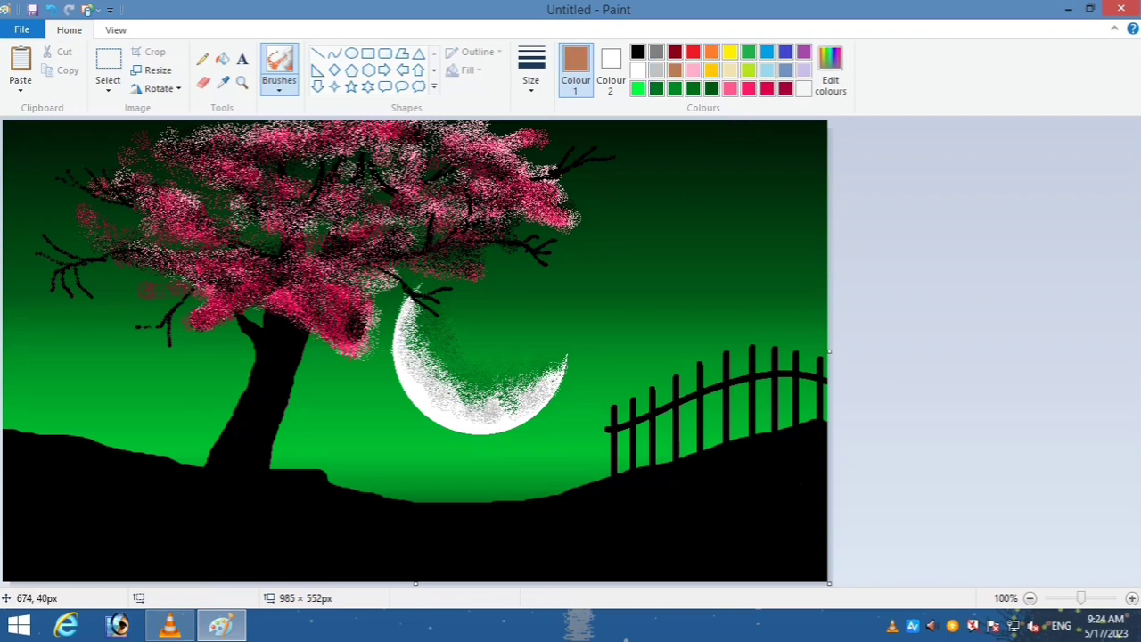
mouse_move(240, 318)
left_mouse_down()
mouse_move(308, 343)
mouse_move(280, 410)
mouse_move(258, 427)
mouse_move(272, 444)
mouse_move(260, 463)
mouse_move(308, 328)
mouse_move(275, 425)
mouse_move(298, 362)
left_mouse_up()
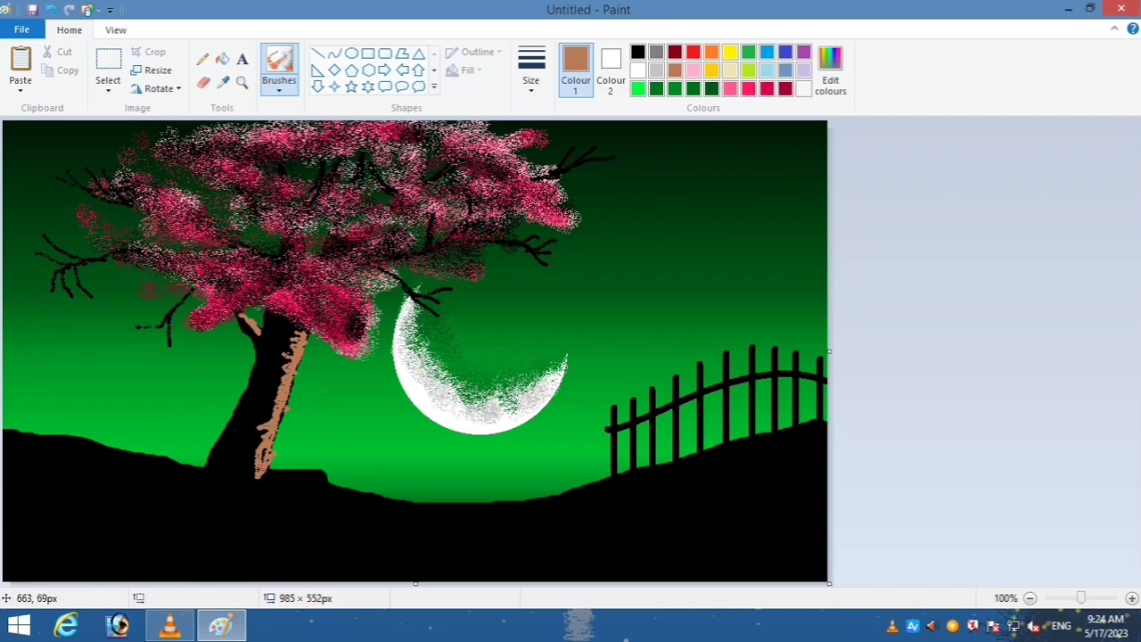
left_click_drag(436, 215, 434, 233)
left_click_drag(234, 239, 284, 255)
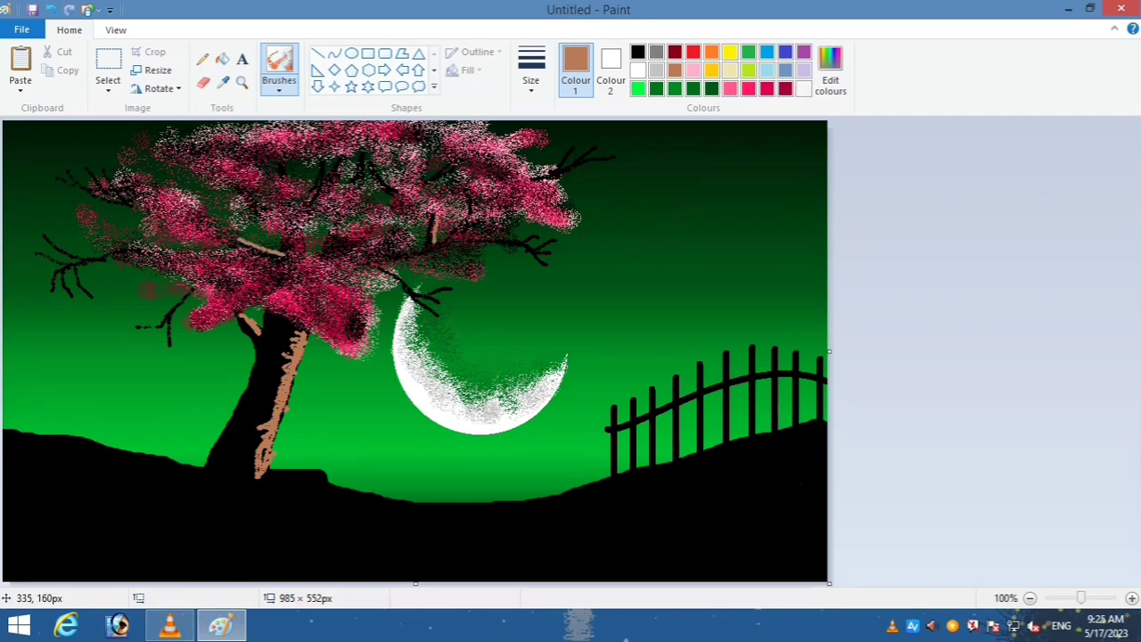
left_click_drag(399, 174, 374, 189)
- Spray black at the largest brush size over the canopy to deepen its shadows and soften the brown branches
left_click(638, 51)
left_click(531, 71)
left_click(571, 215)
mouse_move(221, 159)
left_mouse_down()
mouse_move(241, 182)
mouse_move(302, 207)
left_mouse_up()
left_click_drag(453, 142, 489, 150)
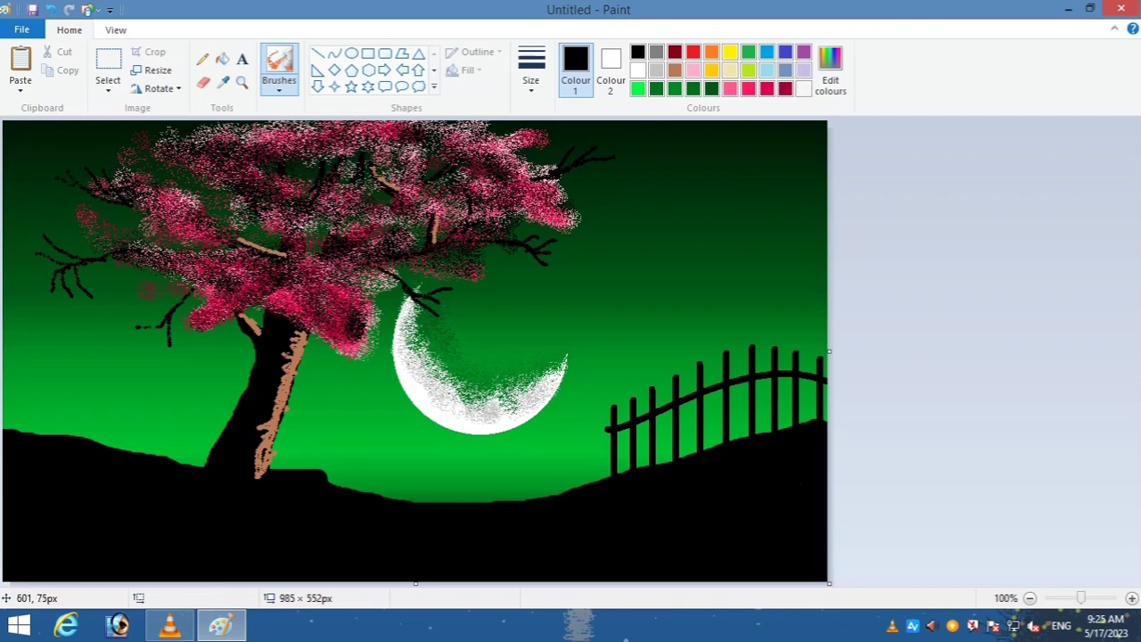
left_click_drag(487, 211, 442, 224)
mouse_move(177, 230)
left_mouse_down()
mouse_move(145, 191)
mouse_move(136, 208)
left_mouse_up()
left_click_drag(221, 275, 301, 244)
left_click_drag(443, 219, 437, 238)
left_click_drag(274, 143, 246, 144)
left_click_drag(358, 298, 358, 316)
left_click_drag(387, 217, 415, 218)
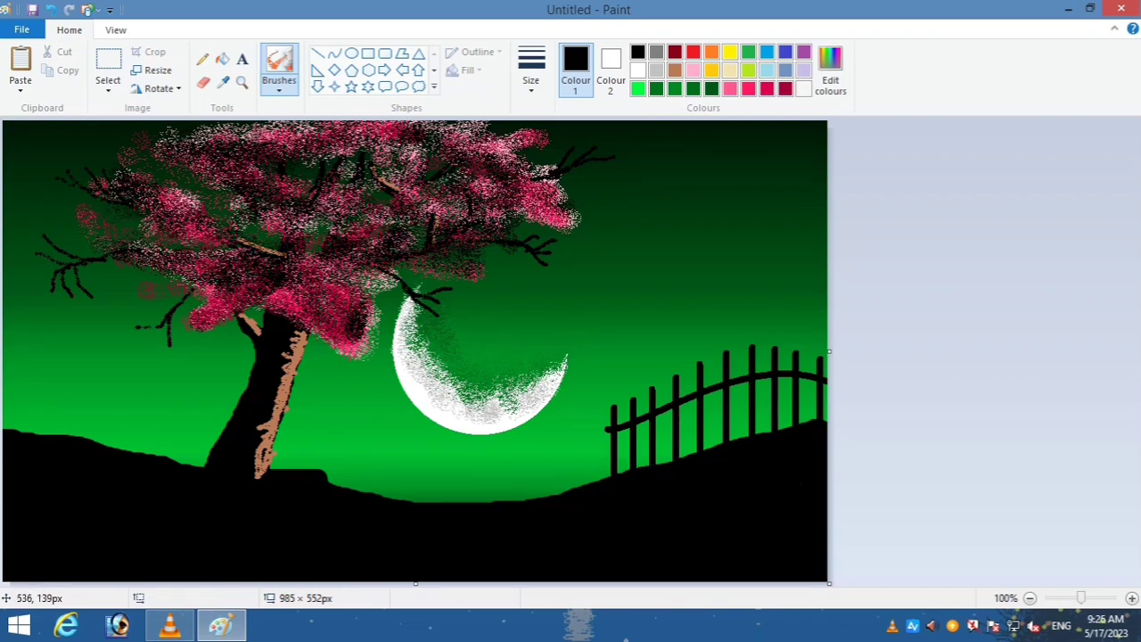
- Spray bright green grass at the largest brush size along the hill slopes on both sides of the trunk
left_click(637, 88)
left_click(531, 67)
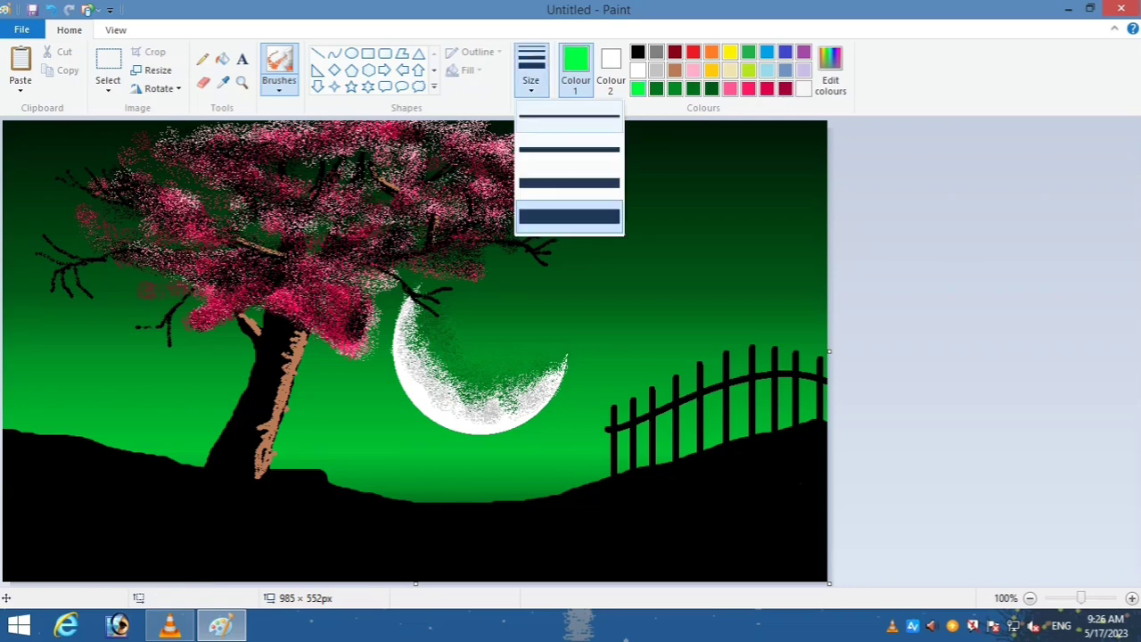
left_click(569, 216)
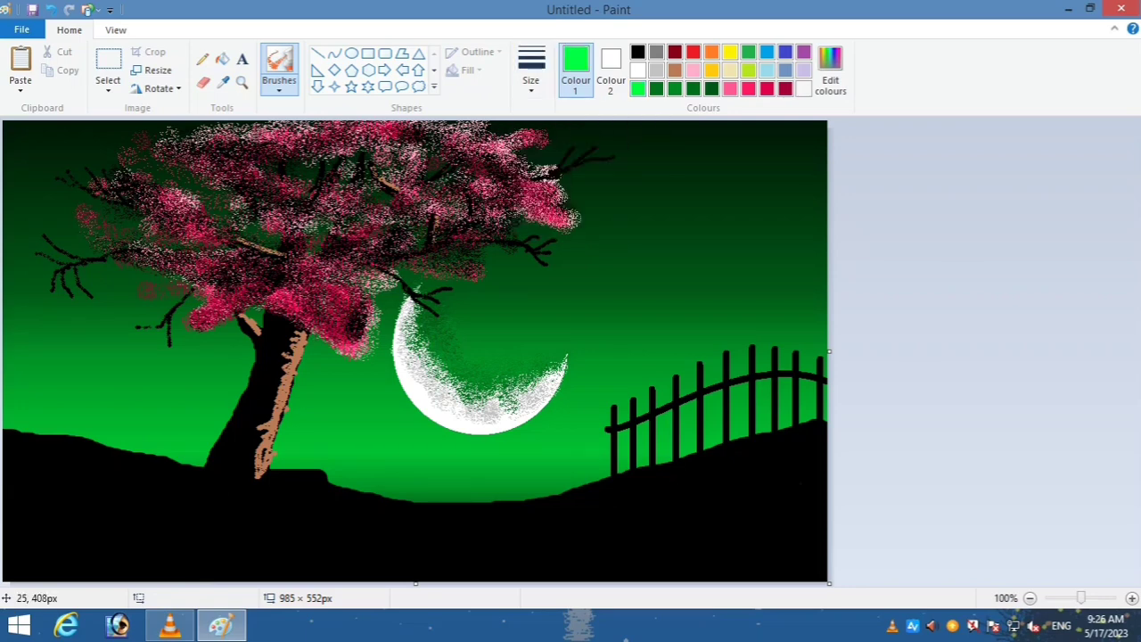
left_click_drag(25, 444, 165, 482)
left_click_drag(280, 505, 458, 517)
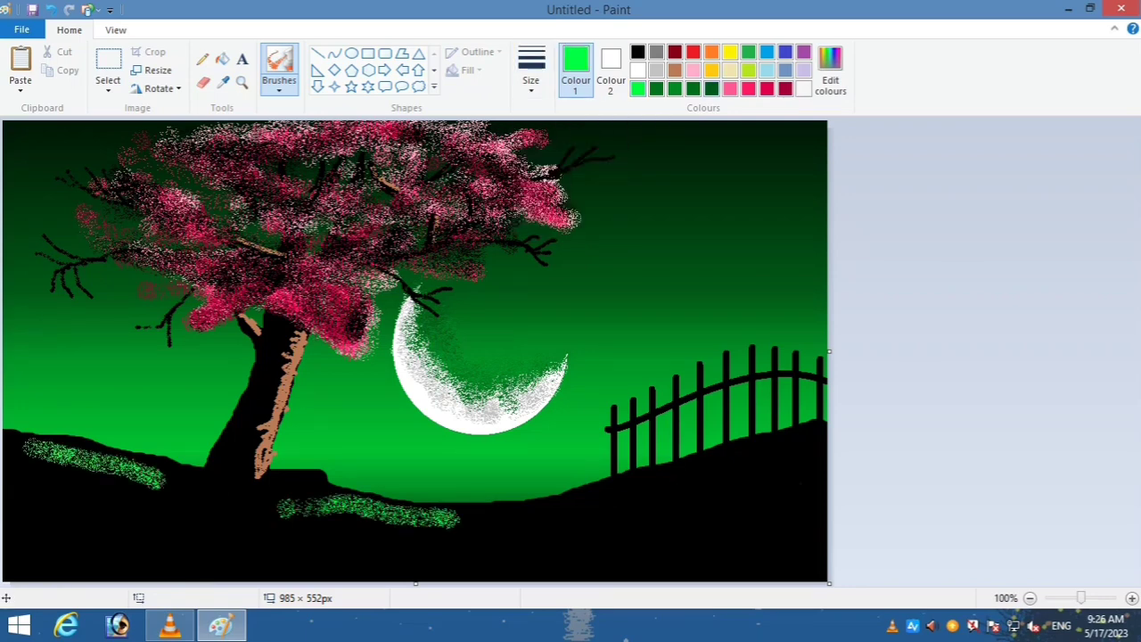
- Spray dark green beneath and around the bright grass on both sides of the trunk's base
left_click(711, 88)
mouse_move(11, 448)
left_mouse_down()
mouse_move(49, 479)
mouse_move(160, 486)
left_mouse_up()
left_click_drag(258, 508, 486, 535)
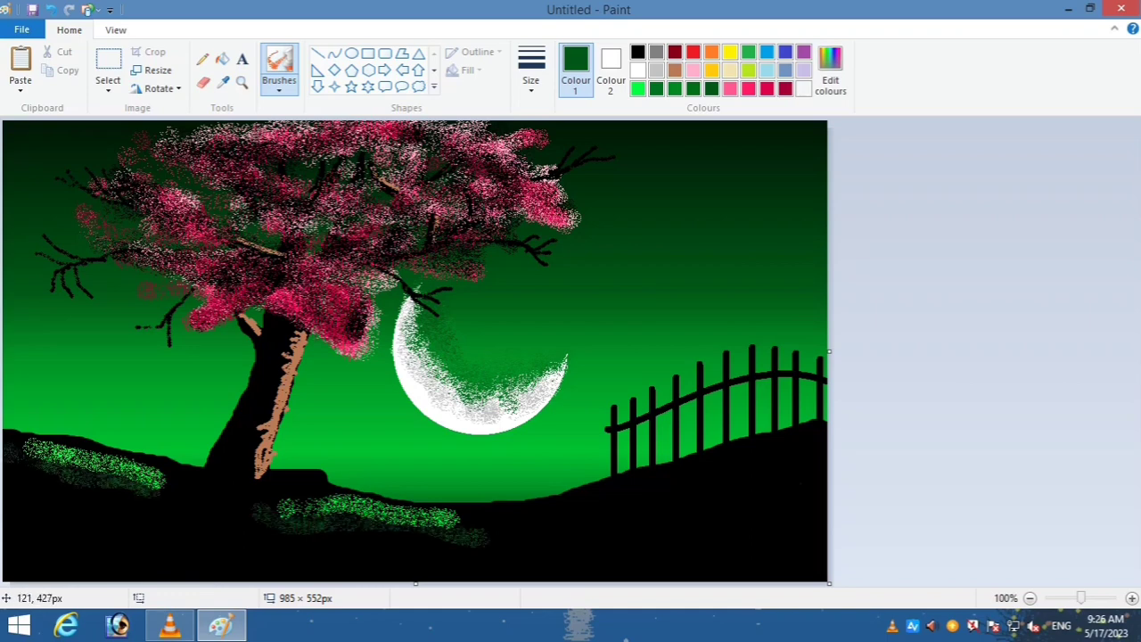
left_click_drag(46, 478, 84, 492)
mouse_move(289, 540)
left_mouse_down()
mouse_move(460, 526)
mouse_move(357, 539)
left_mouse_up()
left_click_drag(465, 516, 550, 515)
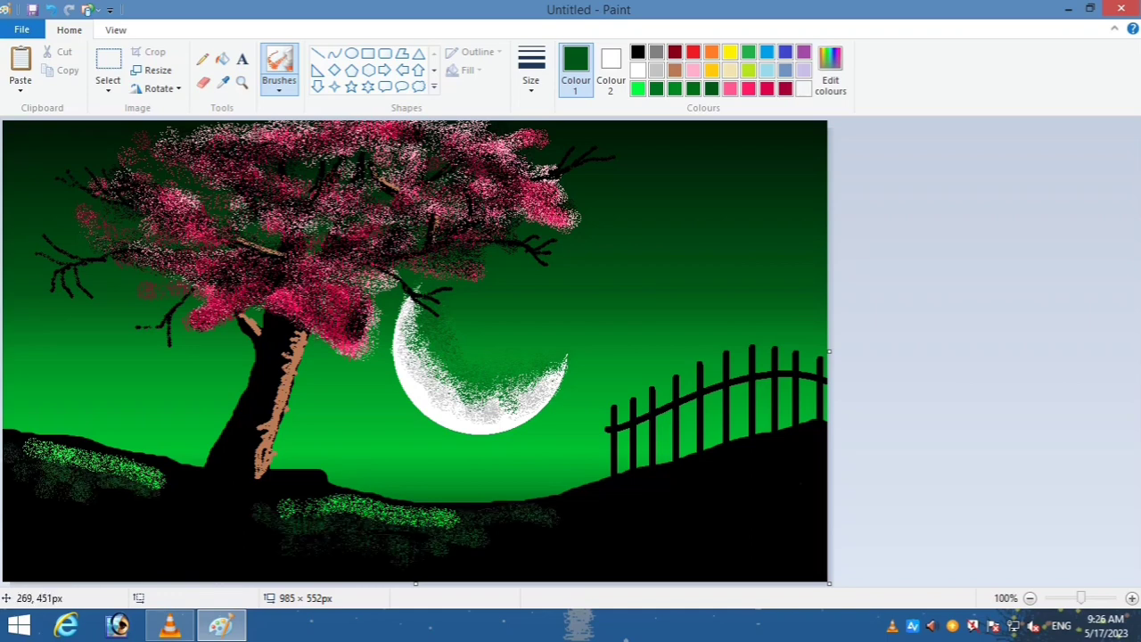
left_click_drag(244, 523, 286, 486)
left_click_drag(183, 477, 141, 534)
left_click_drag(81, 491, 152, 509)
left_click_drag(490, 526, 548, 517)
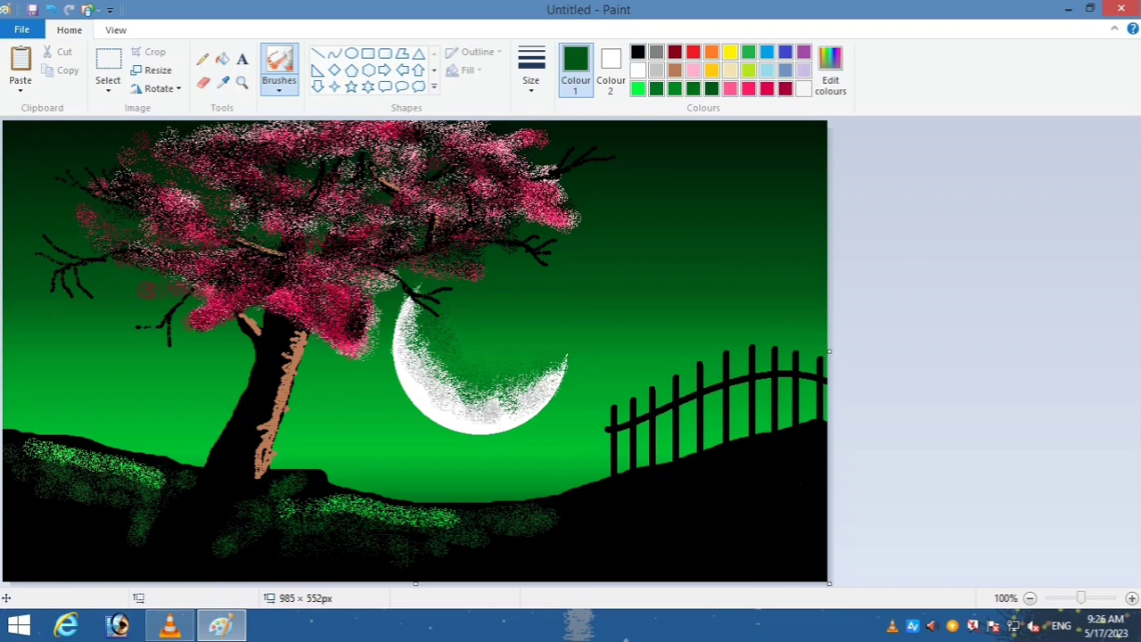
- Spray black over the grass beside the trunk, and add dark green touches along the hill's crest there
left_click(638, 52)
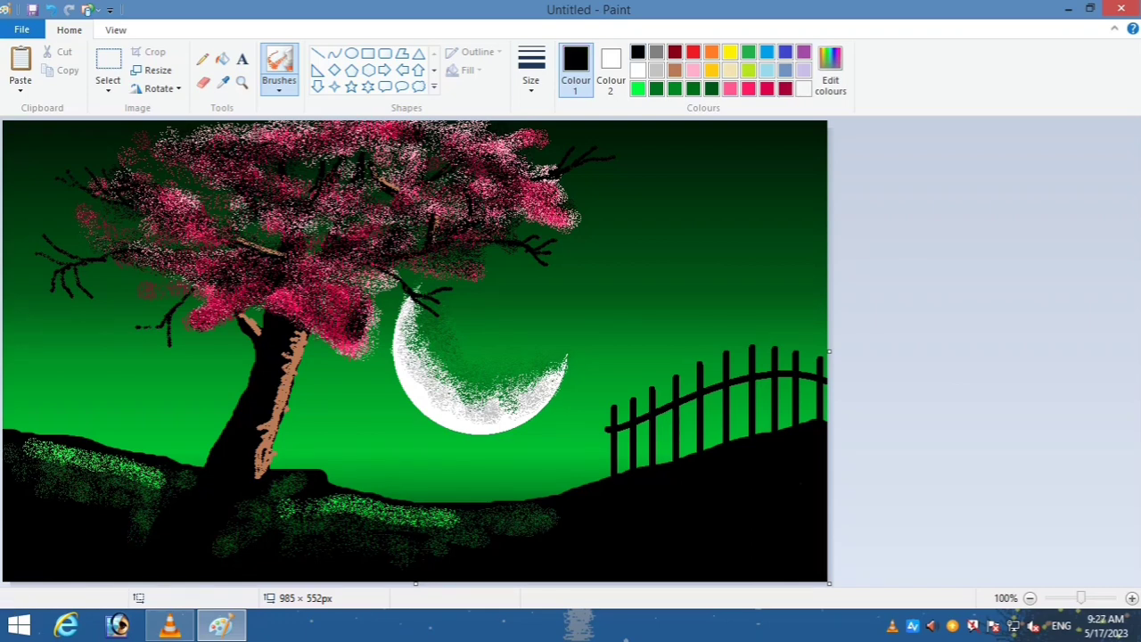
mouse_move(257, 512)
left_mouse_down()
mouse_move(316, 526)
mouse_move(333, 506)
mouse_move(522, 523)
left_mouse_up()
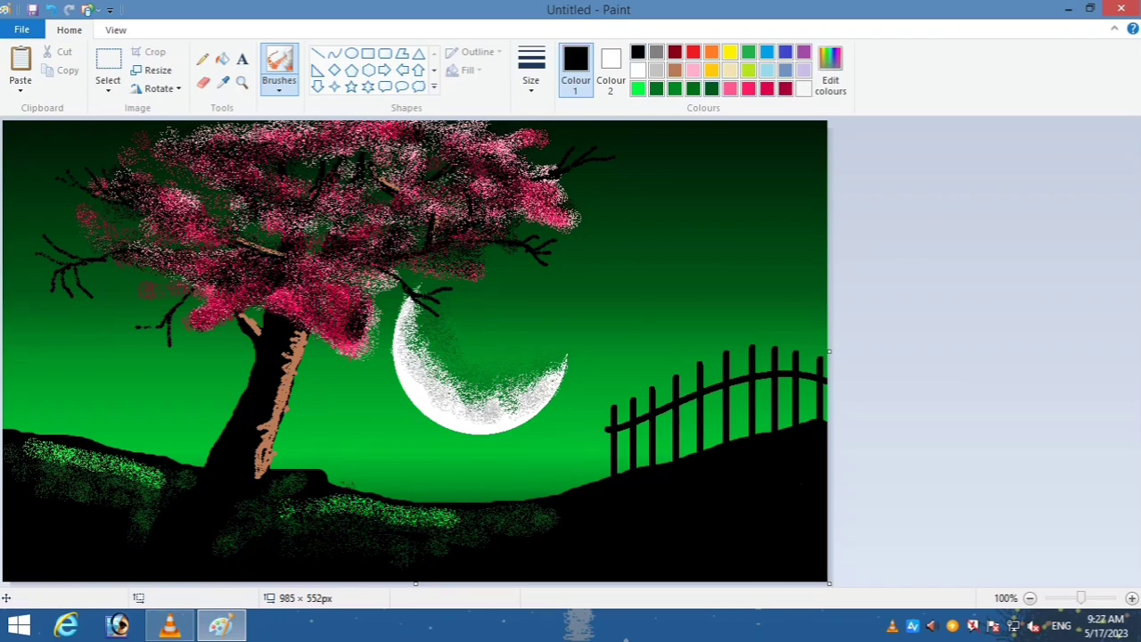
left_click(712, 89)
left_click_drag(284, 489, 351, 508)
left_click_drag(423, 506, 464, 516)
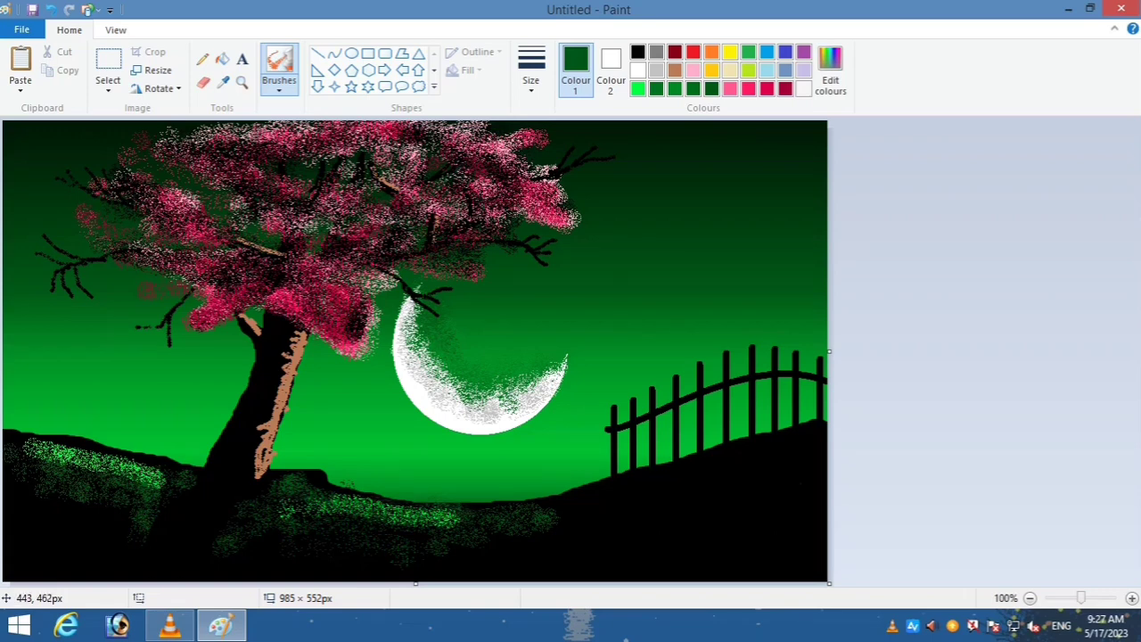
- Spray bright green grass along the hill crest below the fence and dark green down the slope to the canvas bottom
left_click(637, 88)
mouse_move(540, 515)
left_mouse_down()
mouse_move(658, 503)
mouse_move(831, 434)
mouse_move(541, 512)
mouse_move(430, 517)
left_mouse_up()
left_click(711, 88)
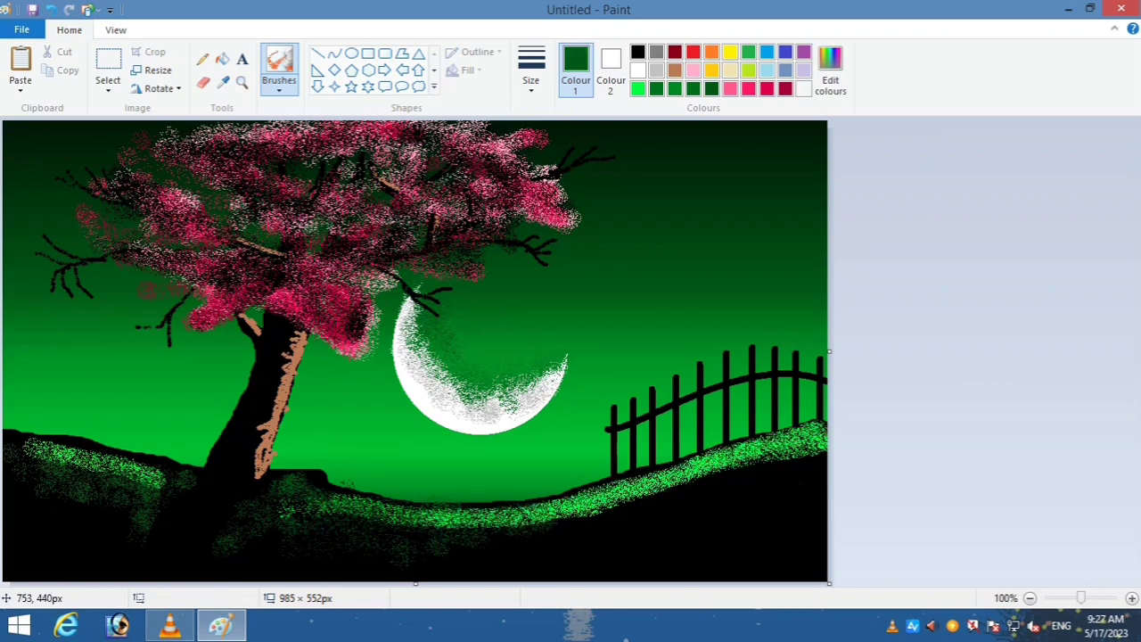
mouse_move(520, 527)
left_mouse_down()
mouse_move(809, 455)
mouse_move(428, 534)
mouse_move(770, 503)
mouse_move(521, 541)
left_mouse_up()
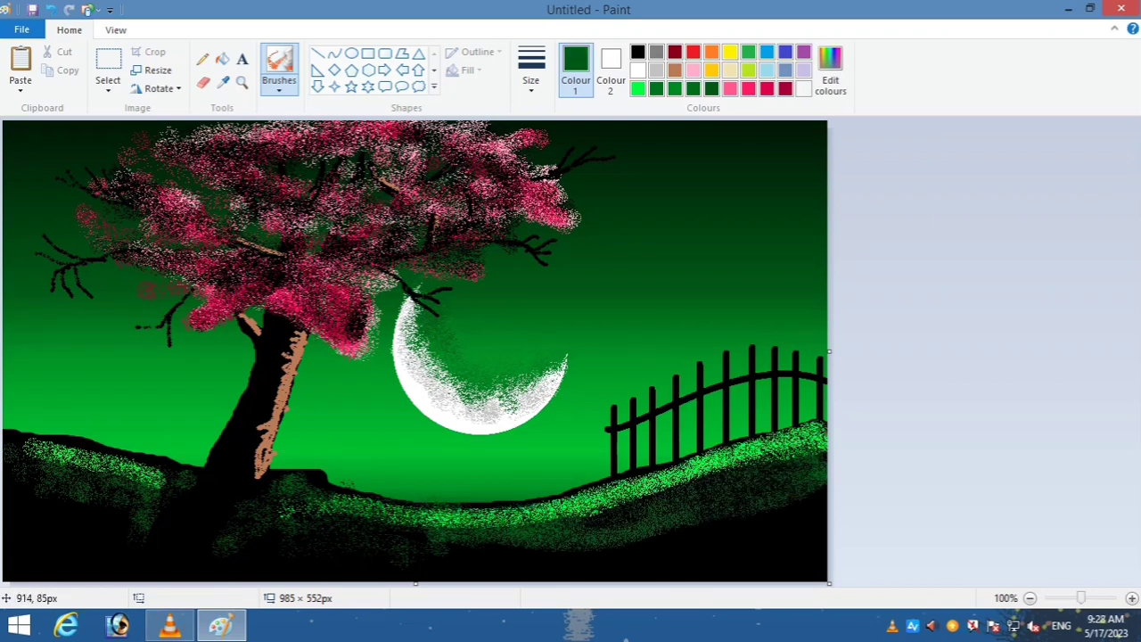
left_click(638, 52)
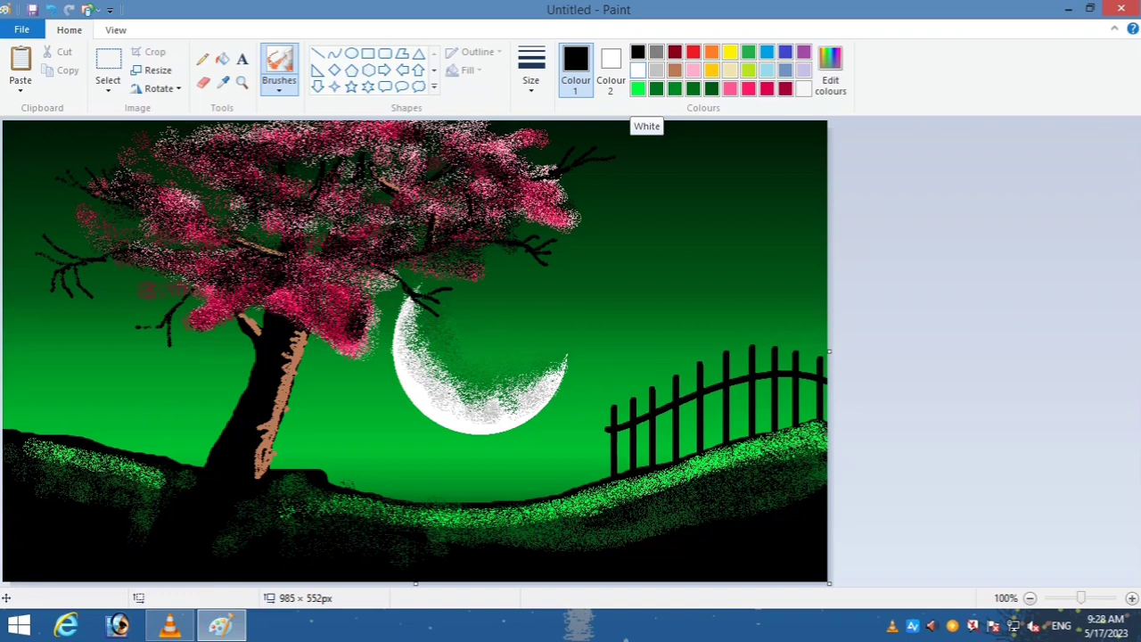
left_click(711, 88)
mouse_move(570, 566)
left_mouse_down()
mouse_move(848, 507)
mouse_move(513, 560)
left_mouse_up()
left_click_drag(513, 560, 901, 534)
- Spray black shading over the bright grass below the fence and on the hill at the canvas's far left
left_click(638, 52)
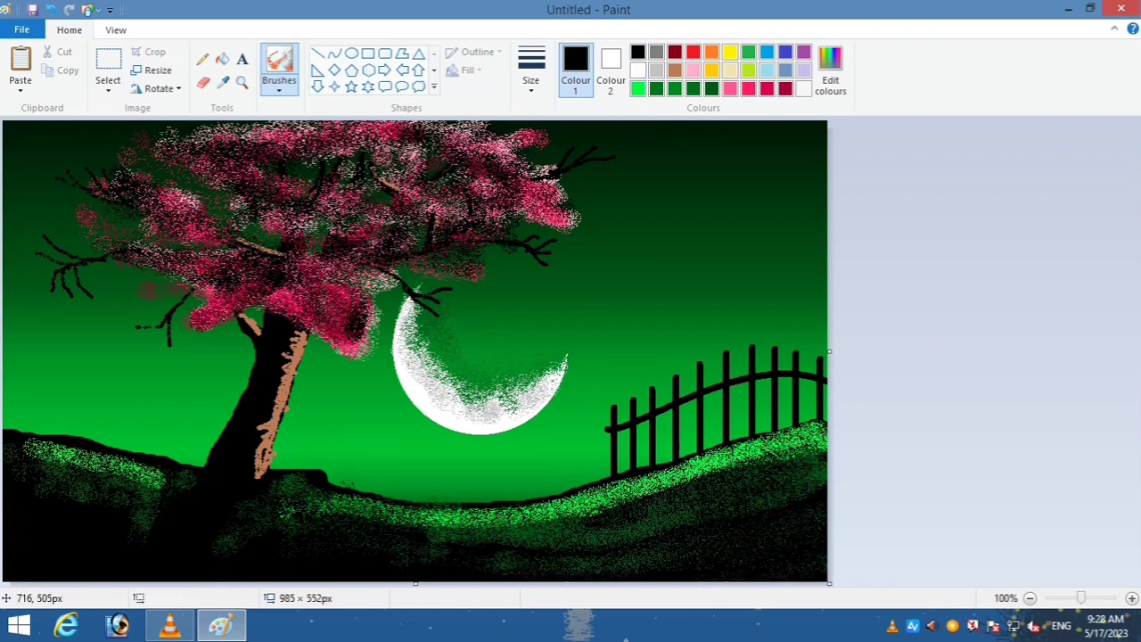
mouse_move(581, 511)
left_mouse_down()
mouse_move(674, 471)
mouse_move(606, 492)
mouse_move(372, 512)
mouse_move(816, 451)
left_mouse_up()
key("ctrl+z")
left_click_drag(501, 517, 824, 437)
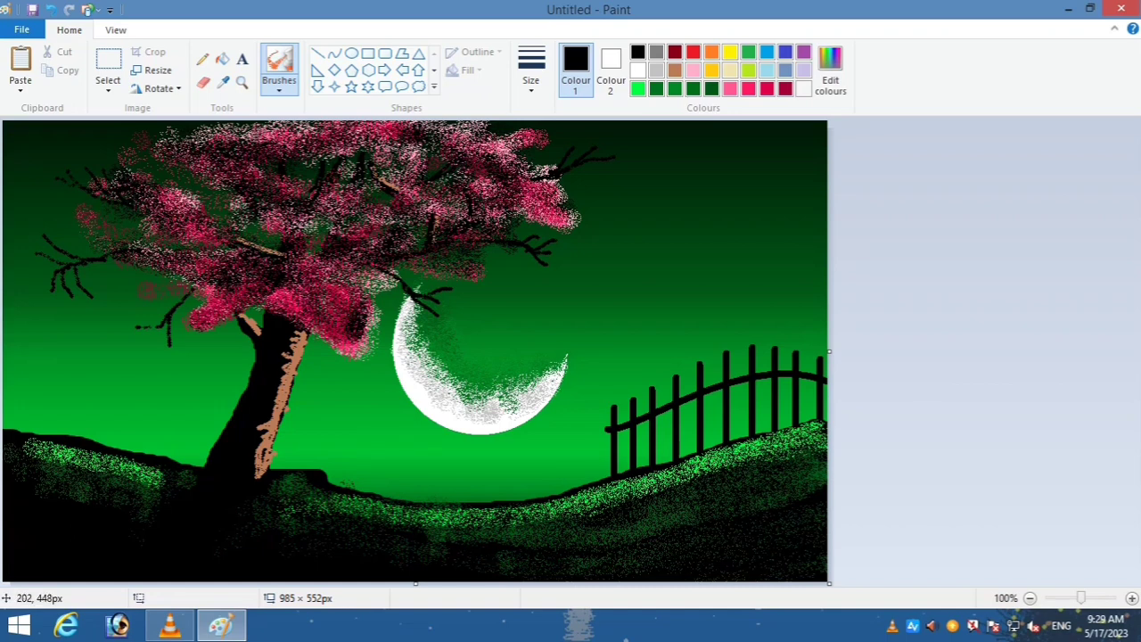
mouse_move(35, 452)
left_mouse_down()
mouse_move(55, 444)
mouse_move(162, 473)
mouse_move(82, 493)
left_mouse_up()
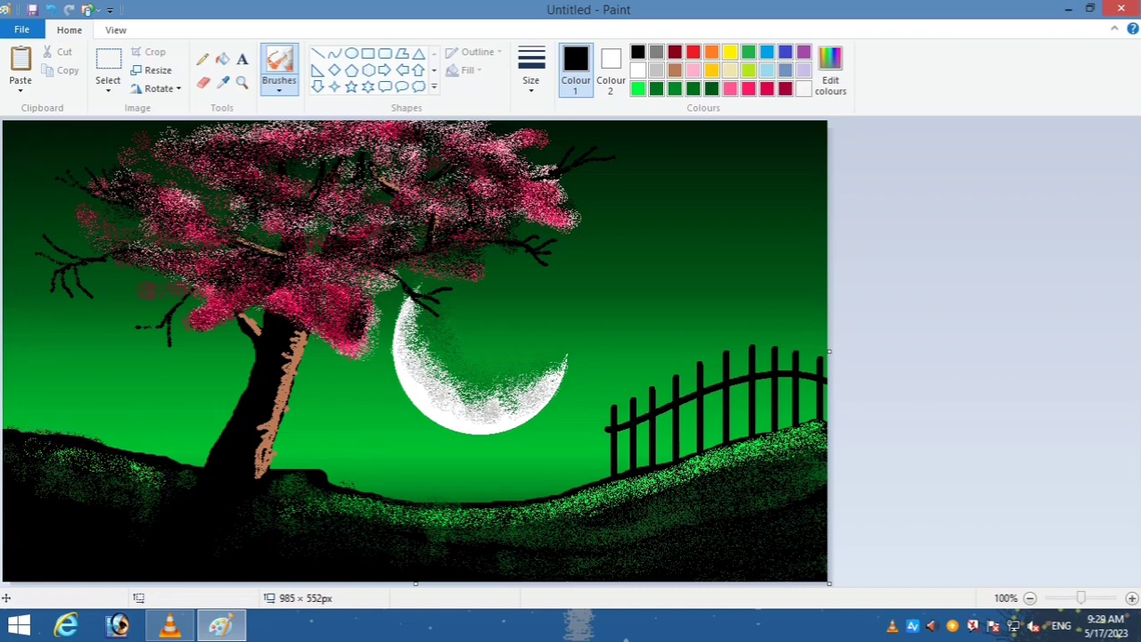
- Darken the lower slope with black spray and draw slanted black pencil shadows from the fence posts down the grass
mouse_move(545, 521)
left_mouse_down()
mouse_move(807, 450)
mouse_move(669, 524)
mouse_move(685, 513)
left_mouse_up()
left_click(202, 58)
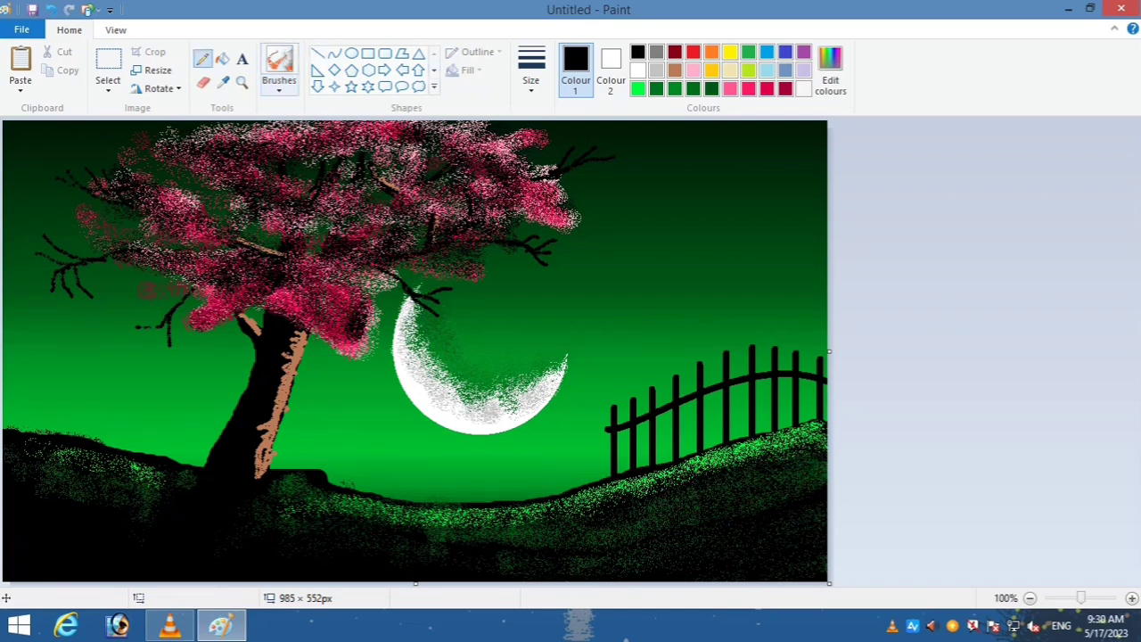
mouse_move(615, 480)
left_mouse_down()
mouse_move(657, 508)
mouse_move(622, 489)
mouse_move(727, 506)
left_mouse_up()
left_click_drag(699, 454, 753, 510)
left_click_drag(725, 444, 761, 489)
mouse_move(752, 438)
left_mouse_down()
mouse_move(781, 483)
mouse_move(814, 489)
left_mouse_up()
mouse_move(796, 427)
left_mouse_down()
mouse_move(820, 489)
mouse_move(828, 478)
left_mouse_up()
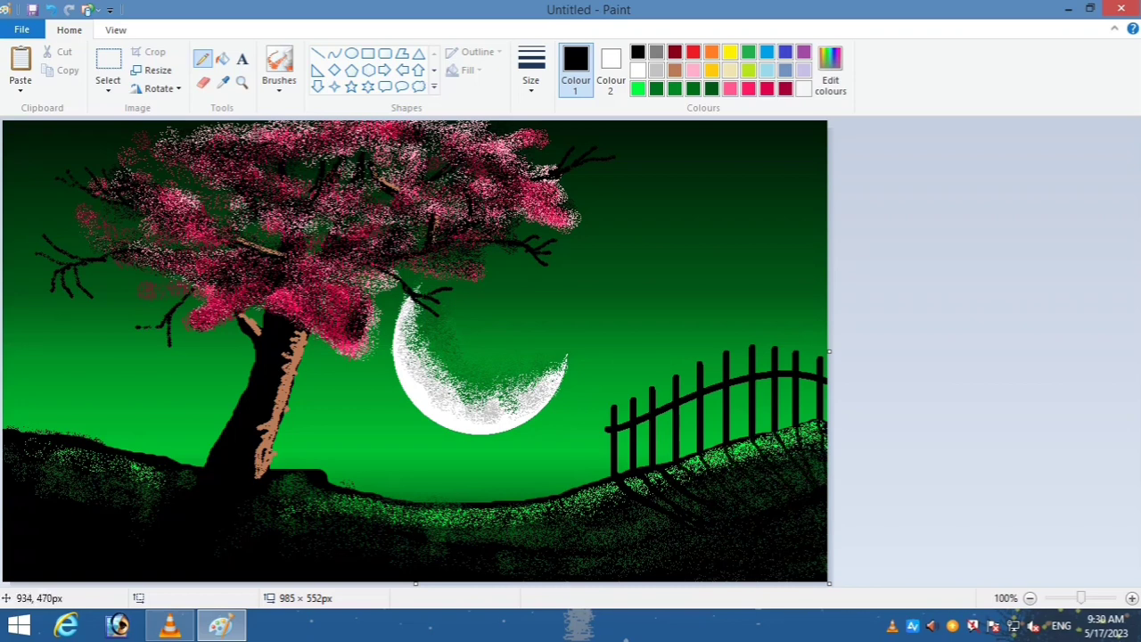
- Add more slanted black fence shadows up to the canvas's far edge and spray black over the slope beneath them
mouse_move(680, 468)
left_mouse_down()
mouse_move(731, 510)
mouse_move(765, 510)
left_mouse_up()
mouse_move(702, 454)
left_mouse_down()
mouse_move(742, 492)
mouse_move(765, 486)
mouse_move(743, 468)
mouse_move(808, 471)
left_mouse_up()
left_click_drag(798, 428, 823, 484)
left_click(279, 61)
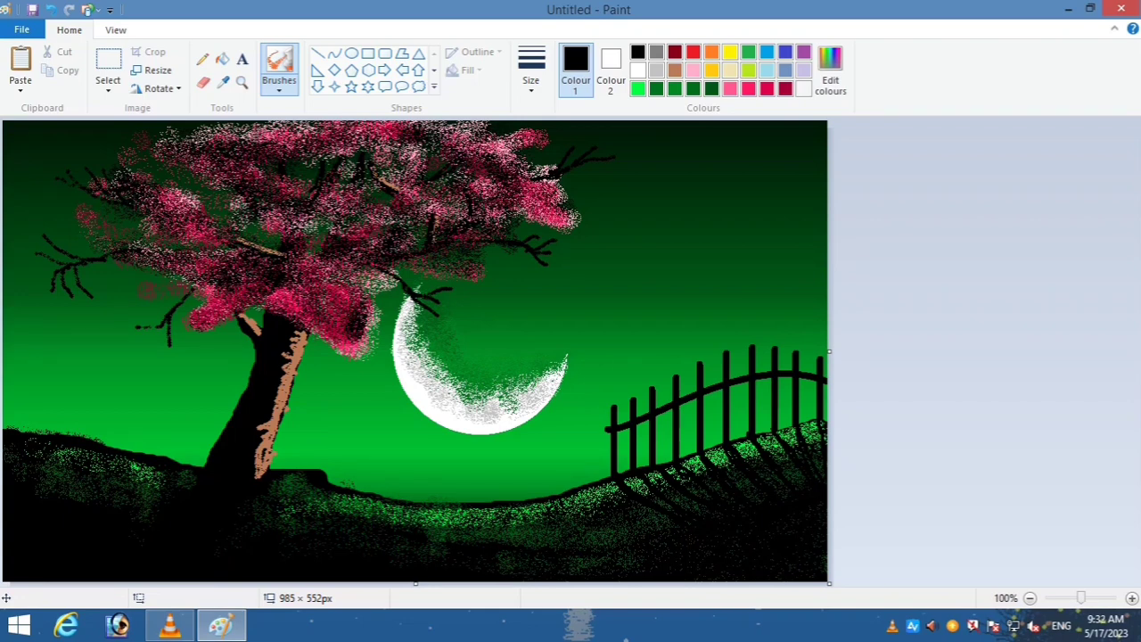
- Highlight the hill crest at the canvas's far left with a bright green pencil line
left_click(638, 89)
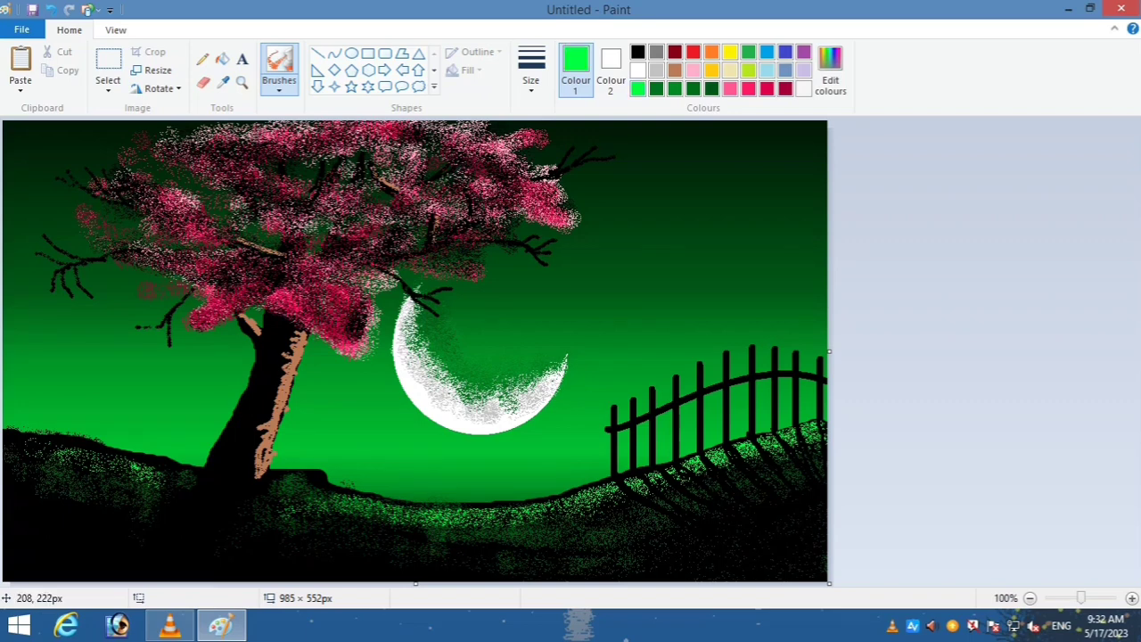
left_click(203, 59)
mouse_move(8, 433)
left_mouse_down()
mouse_move(124, 453)
mouse_move(49, 435)
mouse_move(59, 441)
left_mouse_up()
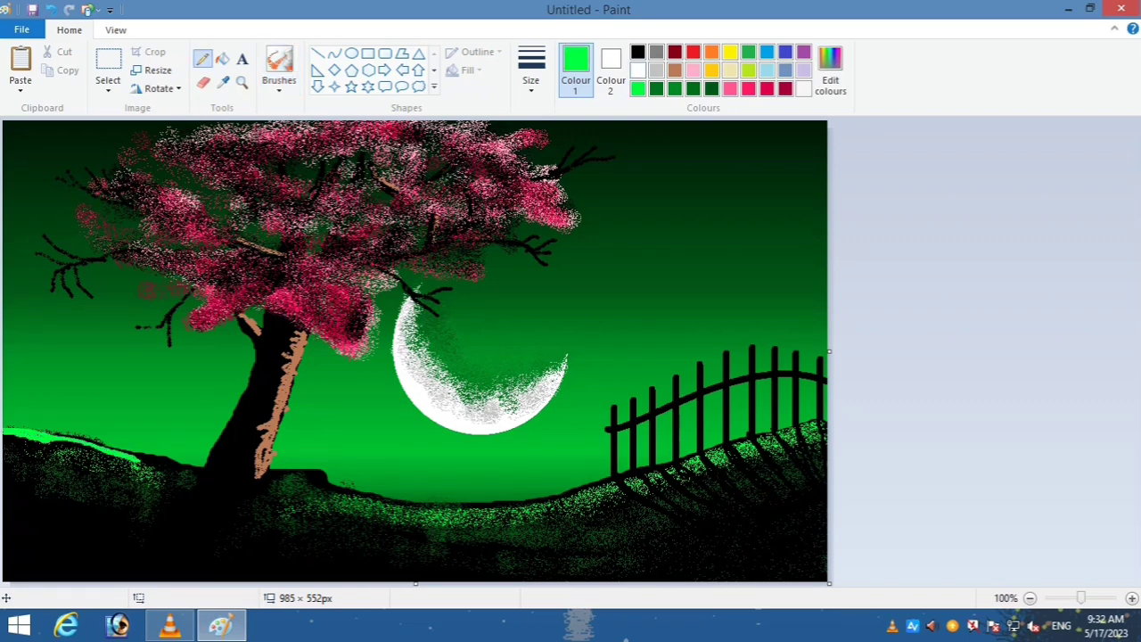
- Trace the hill crest in white pencil on both sides of the trunk and across the dip toward the fence
left_click(638, 69)
mouse_move(137, 455)
left_mouse_down()
mouse_move(199, 474)
mouse_move(323, 471)
mouse_move(291, 472)
mouse_move(444, 506)
mouse_move(527, 504)
left_mouse_up()
key("ctrl+z")
key("ctrl+z")
mouse_move(462, 512)
left_mouse_down()
mouse_move(612, 484)
mouse_move(406, 517)
left_mouse_up()
key("ctrl+z")
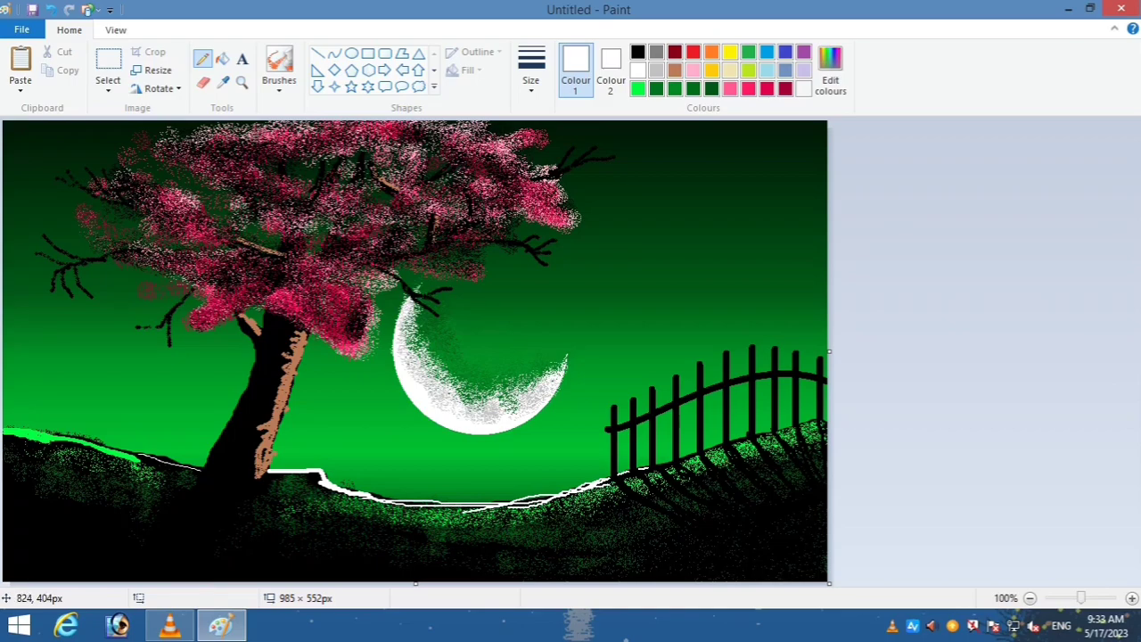
- Continue the white pencil line along the hill crest at the base of the fence posts
scroll(741, 438, "up", 2)
scroll(771, 435, "down", 8)
left_click_drag(419, 580, 1012, 579)
scroll(571, 347, "up", 2)
left_click_drag(633, 343, 985, 237)
scroll(969, 238, "down", 2)
- Draw a clump of thin bright green grass blades on the hill crest to the left of the tree trunk
left_click(638, 88)
left_click(569, 116)
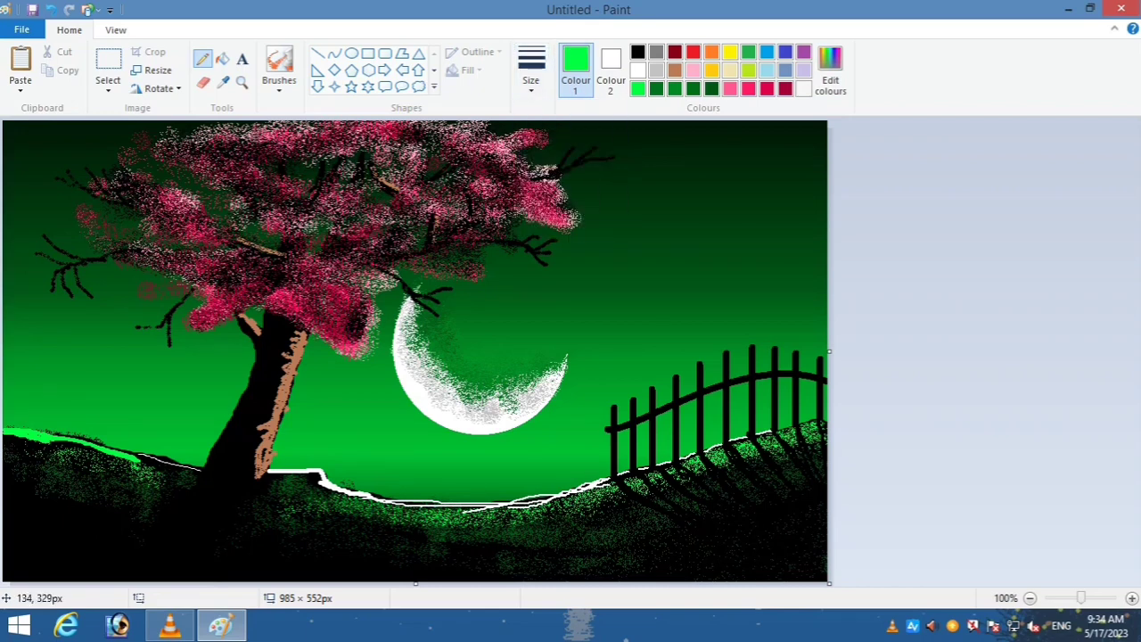
mouse_move(101, 459)
left_mouse_down()
mouse_move(117, 441)
mouse_move(104, 425)
mouse_move(112, 432)
left_mouse_up()
mouse_move(109, 484)
left_mouse_down()
mouse_move(132, 425)
mouse_move(161, 428)
left_mouse_up()
left_click_drag(142, 469, 163, 433)
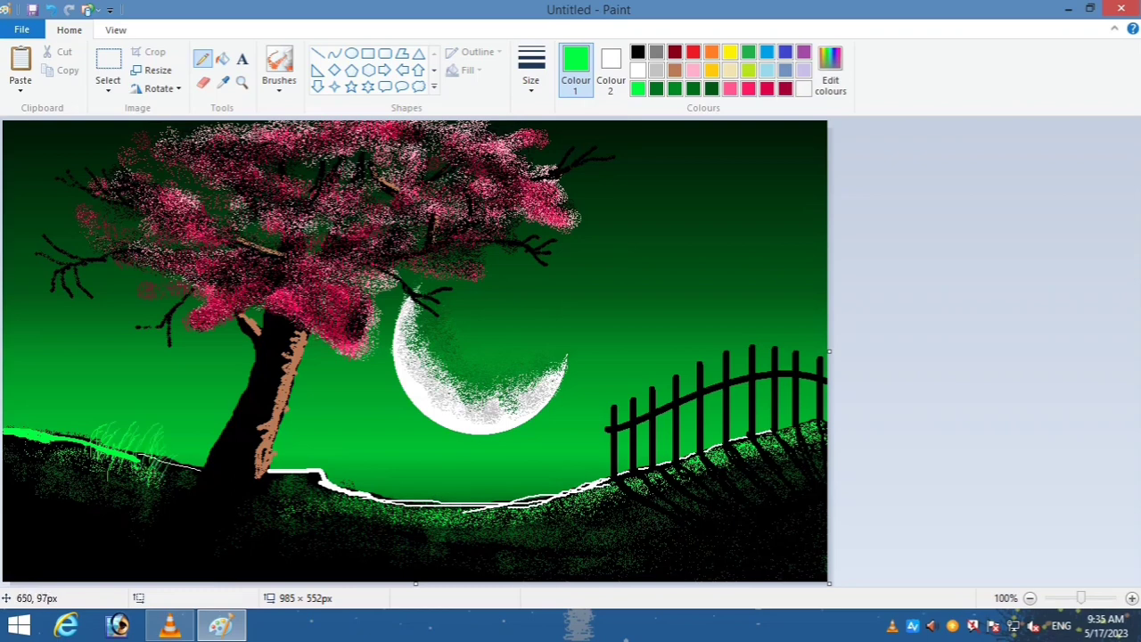
- Spray dark green along the crest between trunk and fence, and shade the grass below it with black
left_click(656, 89)
left_click(279, 67)
mouse_move(283, 484)
left_mouse_down()
mouse_move(459, 517)
mouse_move(596, 493)
left_mouse_up()
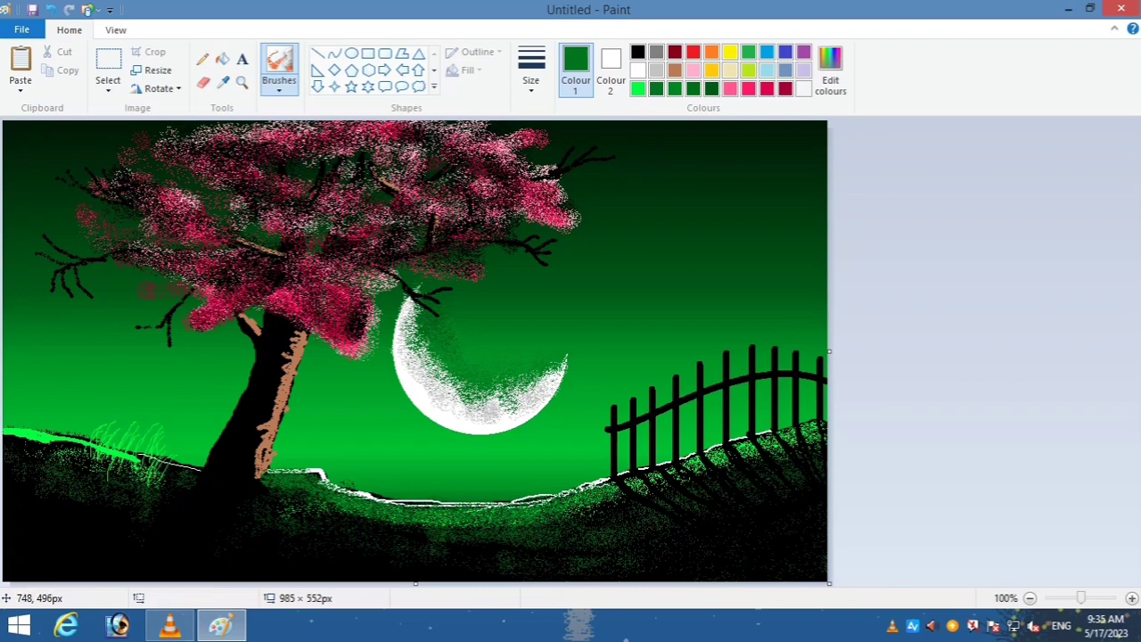
left_click(637, 52)
mouse_move(272, 487)
left_mouse_down()
mouse_move(443, 527)
mouse_move(622, 508)
left_mouse_up()
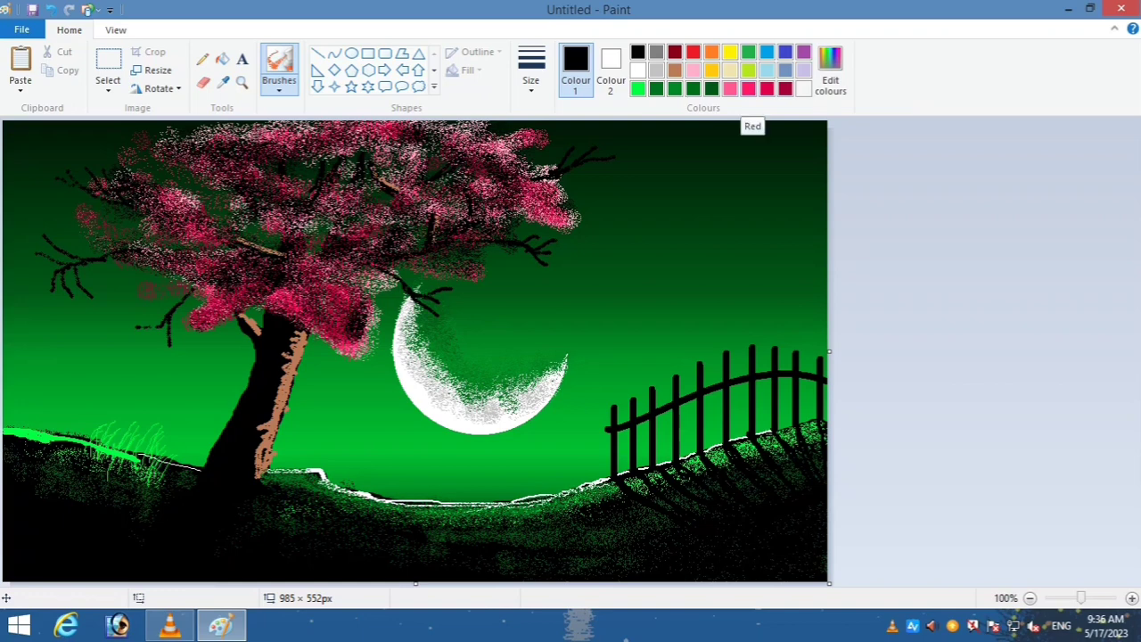
- Dot pink pencil blossoms along the canopy's lower edge and on its outer clusters and twigs at the left
left_click(748, 88)
left_click(203, 59)
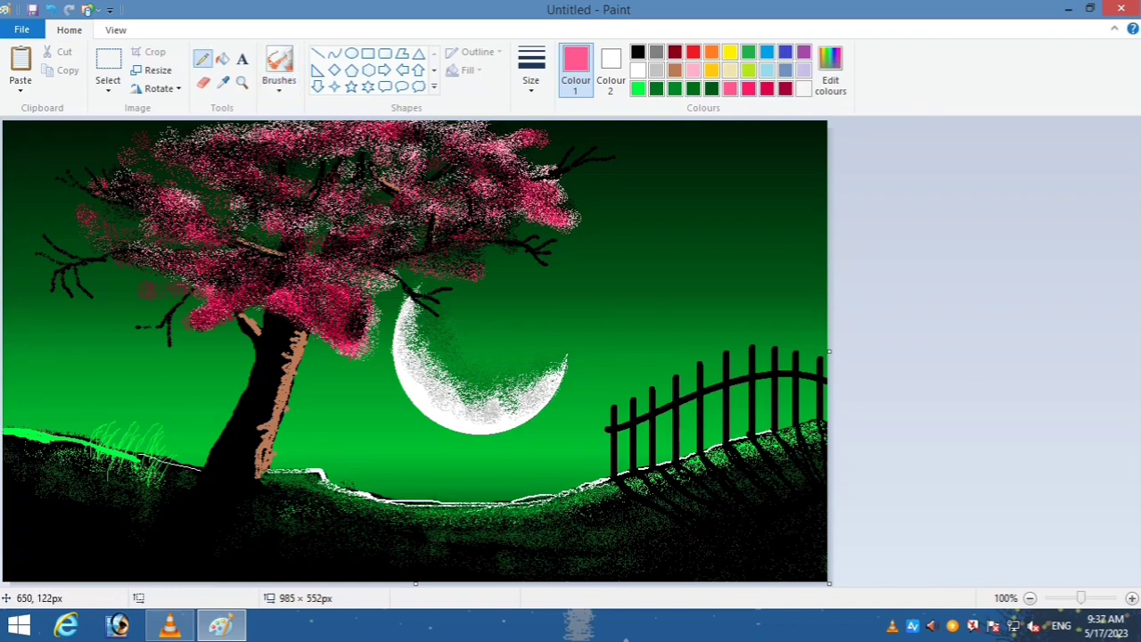
left_click(538, 77)
left_click(547, 217)
left_click(459, 245)
left_click(478, 239)
left_click(505, 222)
left_click_drag(511, 227, 517, 227)
left_click(426, 270)
mouse_move(360, 301)
left_mouse_down()
mouse_move(351, 314)
mouse_move(366, 326)
left_mouse_up()
left_click_drag(368, 316, 375, 309)
left_click_drag(150, 306, 168, 288)
left_click_drag(105, 213, 125, 201)
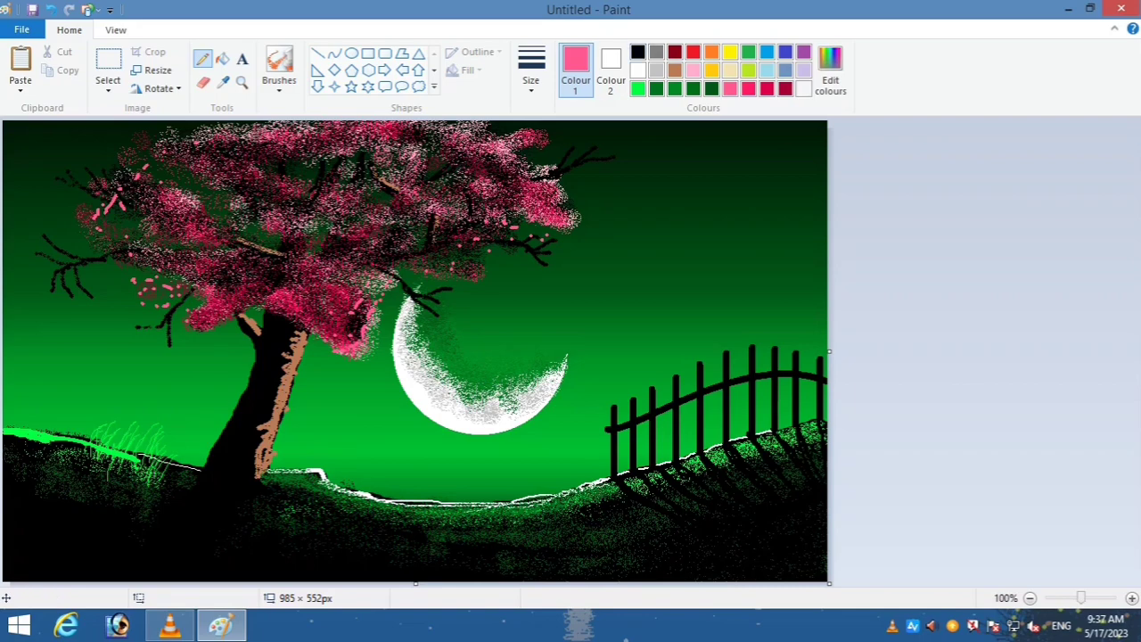
- Draw and fill a black pencil silhouette of an embracing couple on the hill between the trunk and the moon
left_click(638, 52)
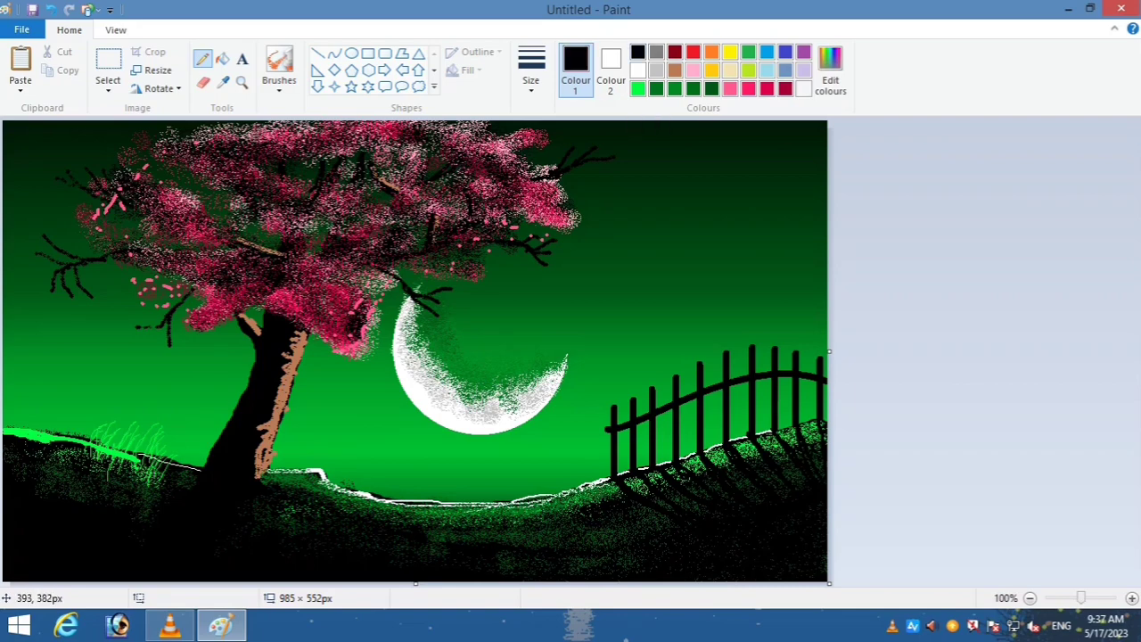
scroll(332, 440, "up", 1)
scroll(332, 440, "down", 5)
left_click_drag(312, 580, 482, 579)
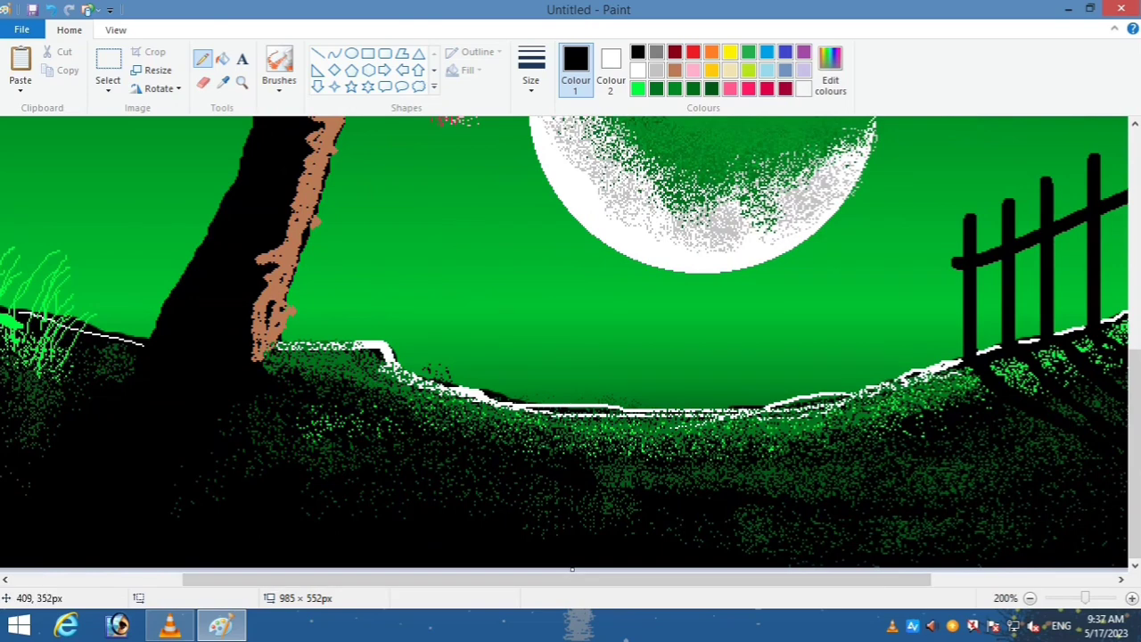
mouse_move(428, 223)
left_mouse_down()
mouse_move(446, 234)
mouse_move(423, 248)
mouse_move(448, 249)
mouse_move(426, 253)
mouse_move(422, 287)
mouse_move(446, 268)
mouse_move(462, 293)
mouse_move(420, 308)
mouse_move(411, 382)
left_mouse_up()
mouse_move(488, 246)
left_mouse_down()
mouse_move(481, 267)
mouse_move(501, 253)
mouse_move(493, 264)
mouse_move(510, 335)
mouse_move(502, 383)
mouse_move(482, 356)
left_mouse_up()
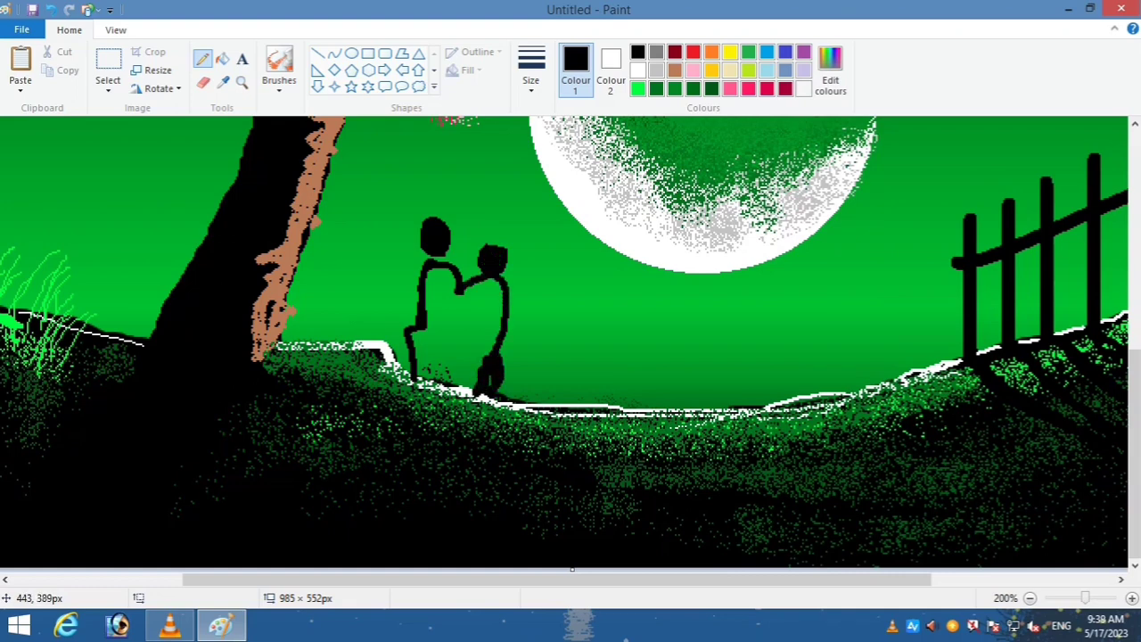
mouse_move(437, 269)
left_mouse_down()
mouse_move(446, 303)
mouse_move(418, 357)
mouse_move(427, 382)
mouse_move(446, 389)
mouse_move(437, 277)
mouse_move(422, 348)
mouse_move(410, 319)
mouse_move(427, 362)
mouse_move(451, 321)
mouse_move(479, 309)
mouse_move(472, 362)
mouse_move(493, 328)
mouse_move(480, 323)
mouse_move(488, 291)
mouse_move(495, 305)
mouse_move(457, 360)
mouse_move(469, 349)
mouse_move(471, 360)
mouse_move(421, 395)
mouse_move(451, 366)
mouse_move(448, 335)
mouse_move(429, 346)
left_mouse_up()
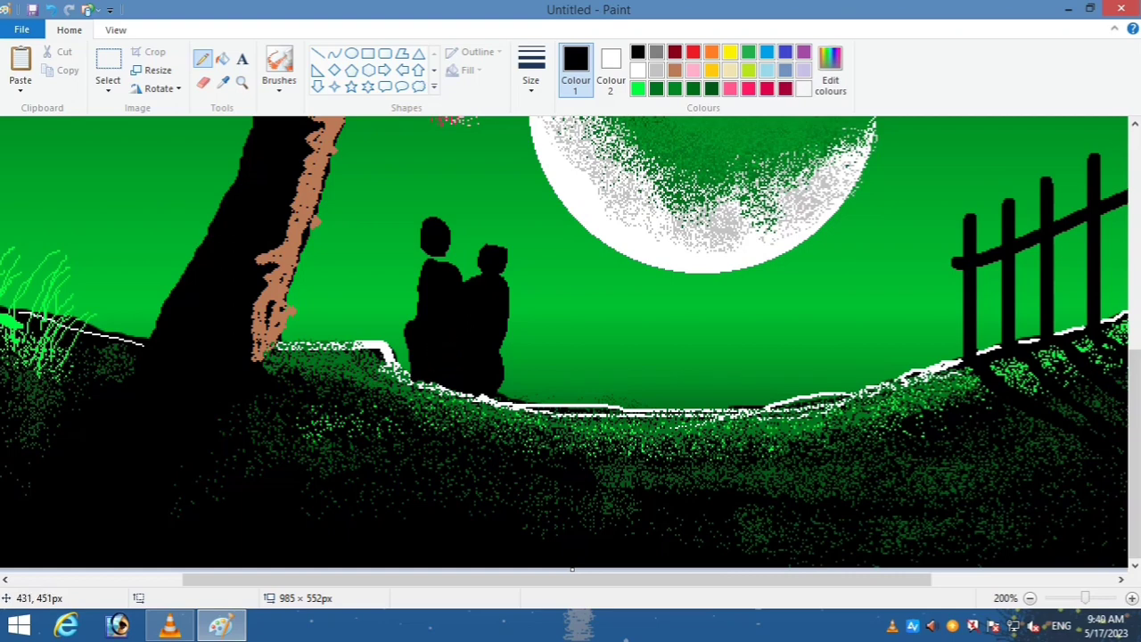
- Round out the backs of both figures in black and add a bright green touch beside the left figure's lower back
left_click_drag(516, 260, 509, 334)
left_click_drag(505, 381, 503, 397)
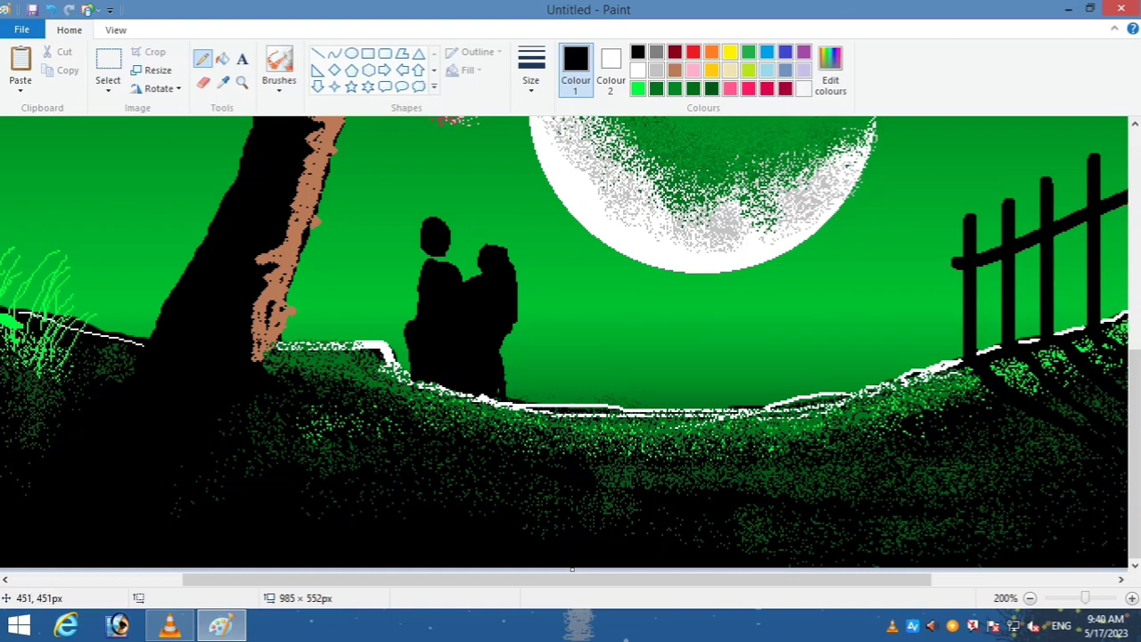
left_click_drag(419, 262, 403, 353)
left_click(638, 88)
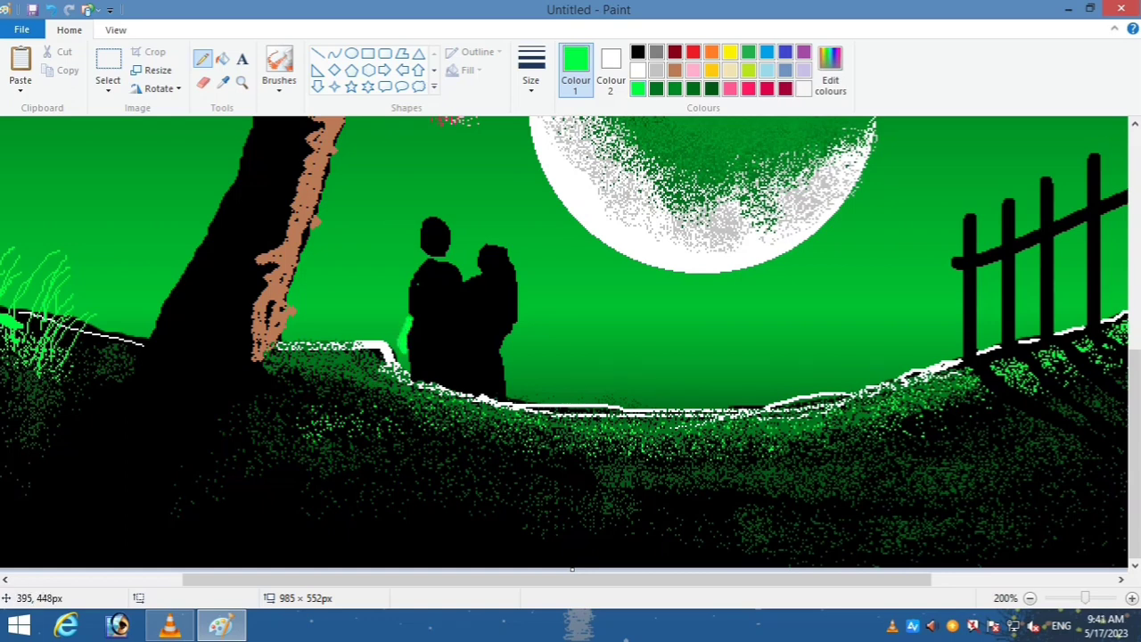
- Spray black at the couple's feet and down the right figure's back with the thickest brush size
left_click(638, 52)
left_click(279, 60)
left_click_drag(401, 373, 378, 437)
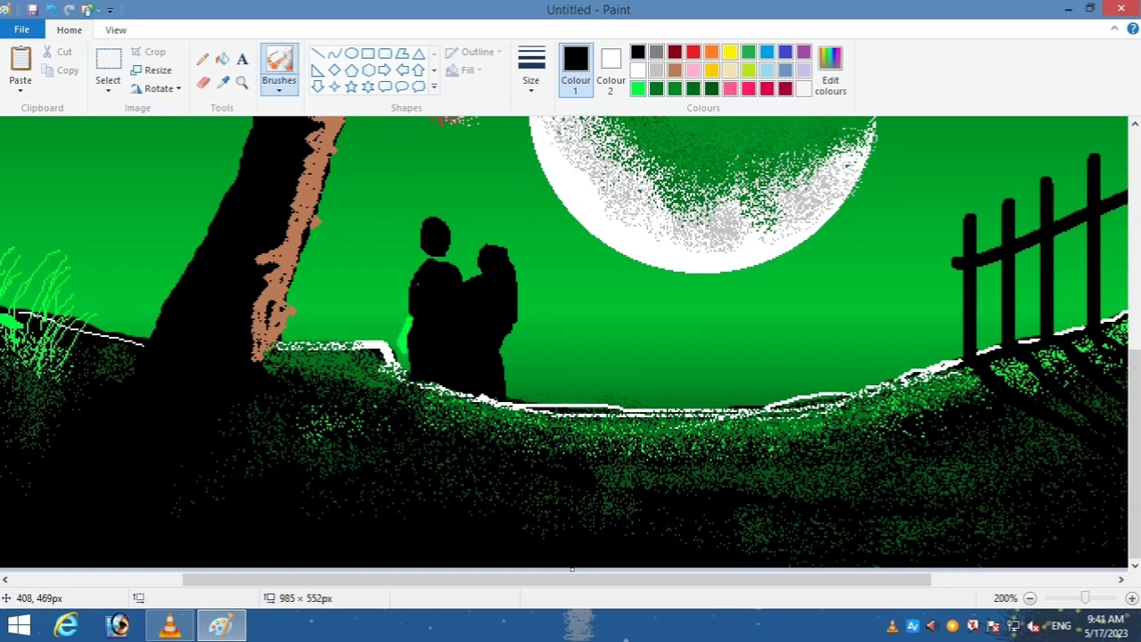
left_click(531, 71)
left_click(568, 215)
mouse_move(401, 390)
left_mouse_down()
mouse_move(373, 444)
mouse_move(367, 428)
mouse_move(461, 424)
mouse_move(469, 403)
mouse_move(411, 383)
mouse_move(497, 407)
mouse_move(487, 434)
mouse_move(508, 392)
mouse_move(455, 412)
mouse_move(441, 380)
mouse_move(444, 415)
left_mouse_up()
key("ctrl+z")
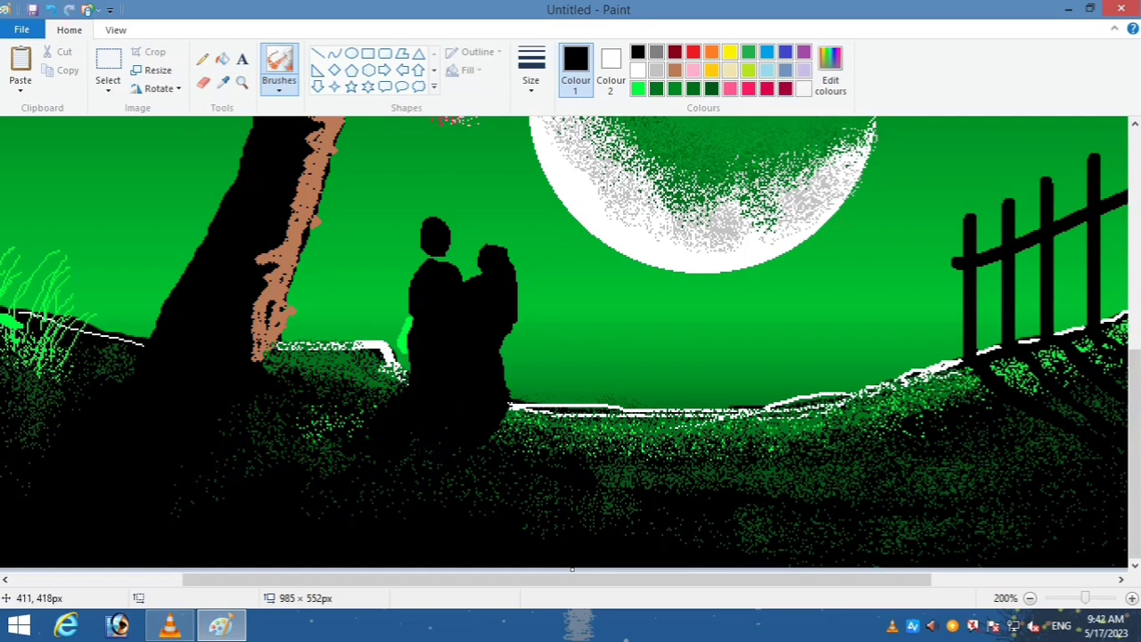
left_click_drag(514, 326, 505, 438)
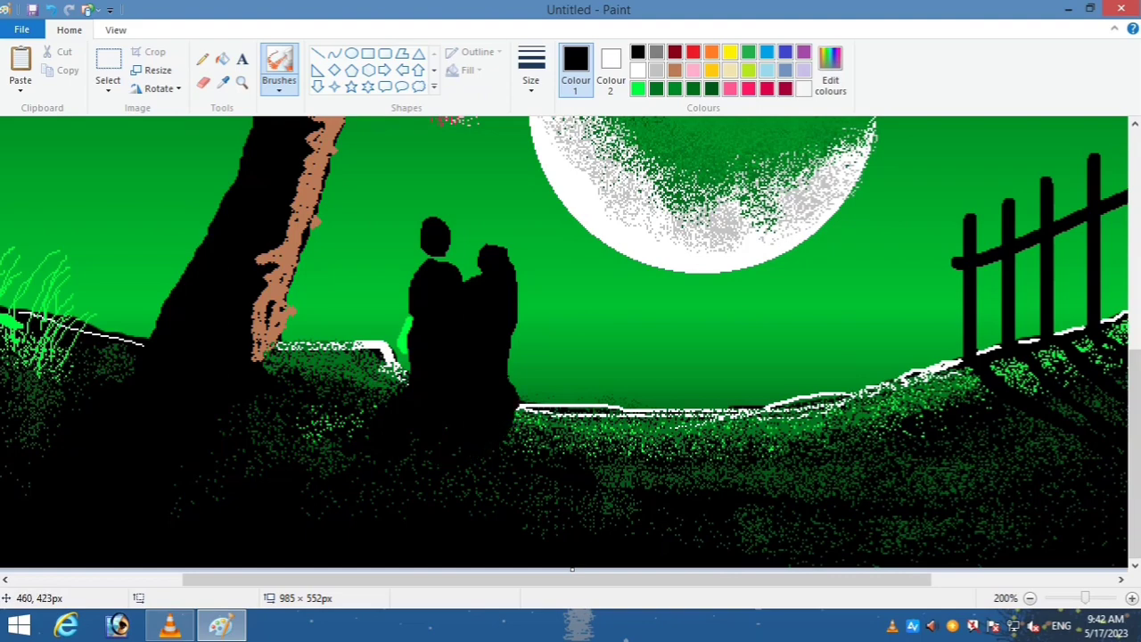
scroll(609, 335, "down", 2)
scroll(609, 335, "up", 1)
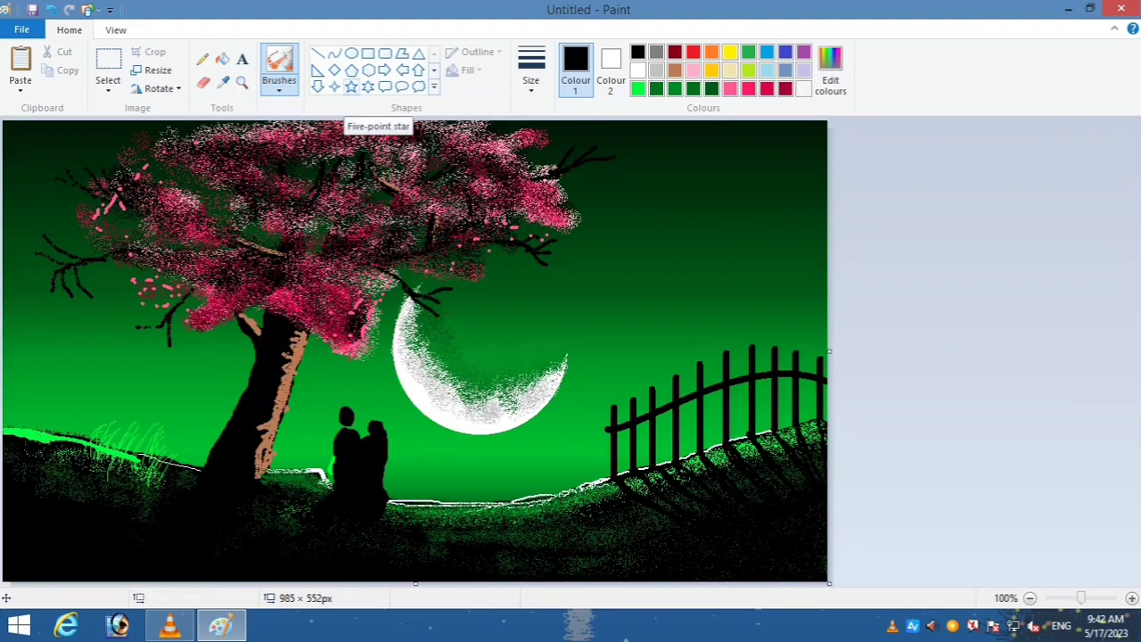
- Draw filled white four-point stars in the sky to the right of the tree and one low beneath the moon
left_click(334, 87)
left_click(637, 70)
left_click(467, 70)
left_click(498, 111)
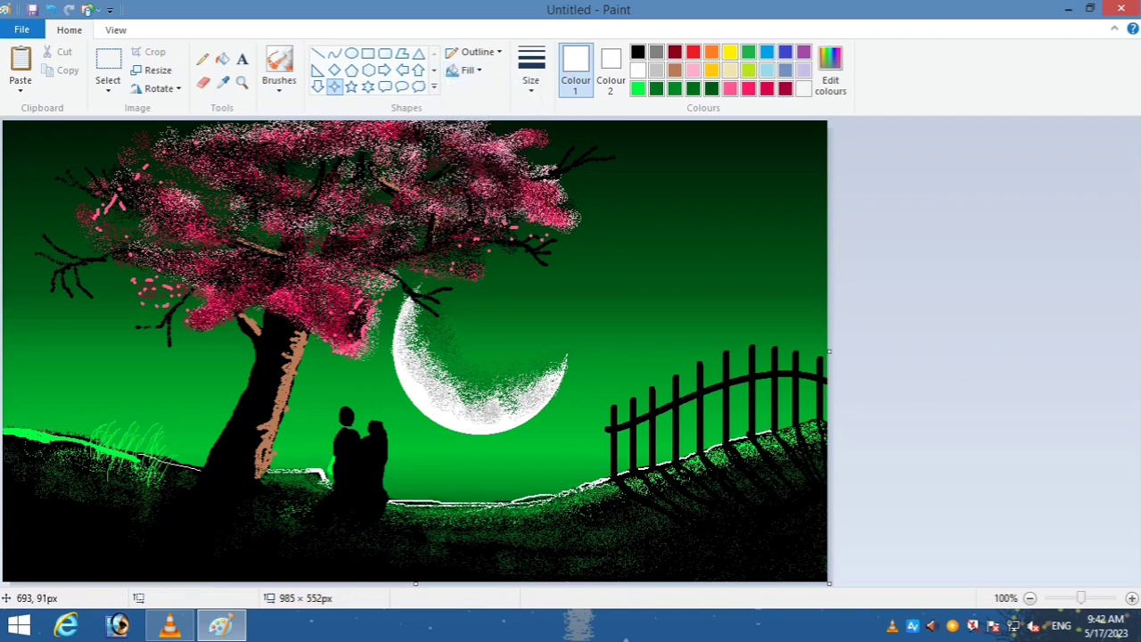
mouse_move(593, 237)
left_mouse_down()
mouse_move(612, 262)
mouse_move(683, 253)
left_mouse_up()
left_click_drag(653, 289, 668, 302)
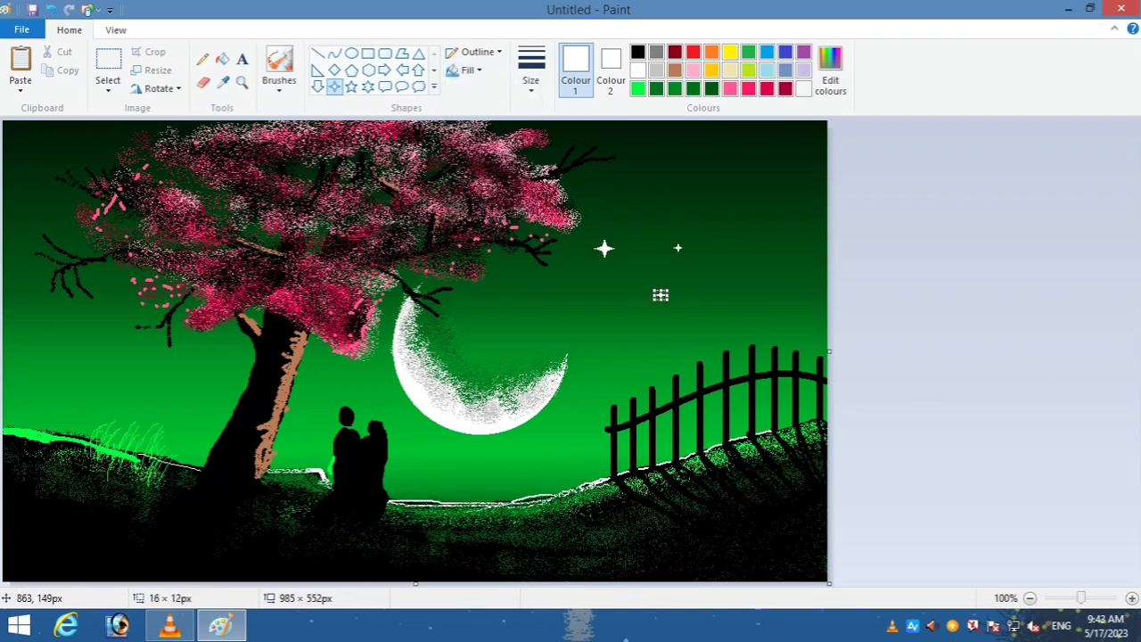
left_click_drag(768, 312, 779, 323)
left_click_drag(553, 456, 563, 466)
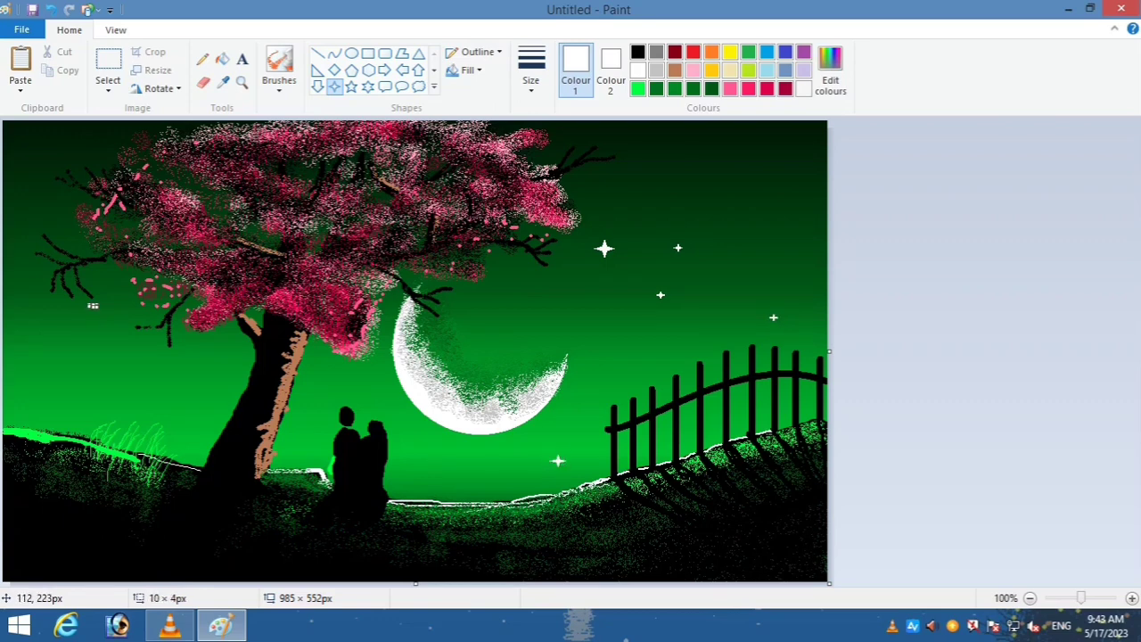
- Add small white four-point stars low in the left sky and across the upper right sky
left_click_drag(78, 317, 86, 326)
mouse_move(718, 143)
left_mouse_down()
mouse_move(736, 152)
mouse_move(730, 206)
left_mouse_up()
left_click_drag(727, 220, 732, 231)
left_click_drag(756, 186, 768, 197)
left_click_drag(766, 157, 780, 166)
left_click_drag(669, 147, 678, 154)
- Scatter tiny white pencil dots as distant stars across both sides of the sky and around the moon
left_click(203, 59)
left_click(654, 214)
left_click(658, 188)
left_click(641, 167)
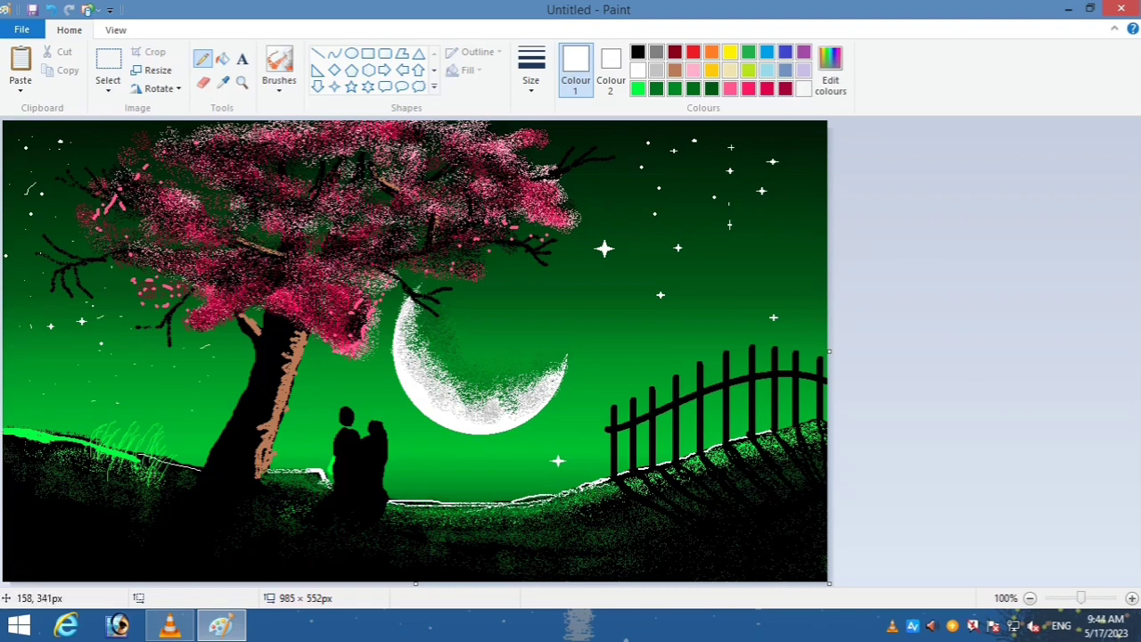
left_click_drag(525, 336, 513, 345)
left_click(600, 367)
- Spray dark green over the ground at the couple's feet with the thickest brush size, and touch it up with black
left_click(657, 88)
left_click(279, 61)
left_click_drag(314, 511, 376, 515)
key("ctrl+z")
left_click(279, 86)
left_click(531, 71)
left_click(568, 216)
key("ctrl+z")
left_click(531, 71)
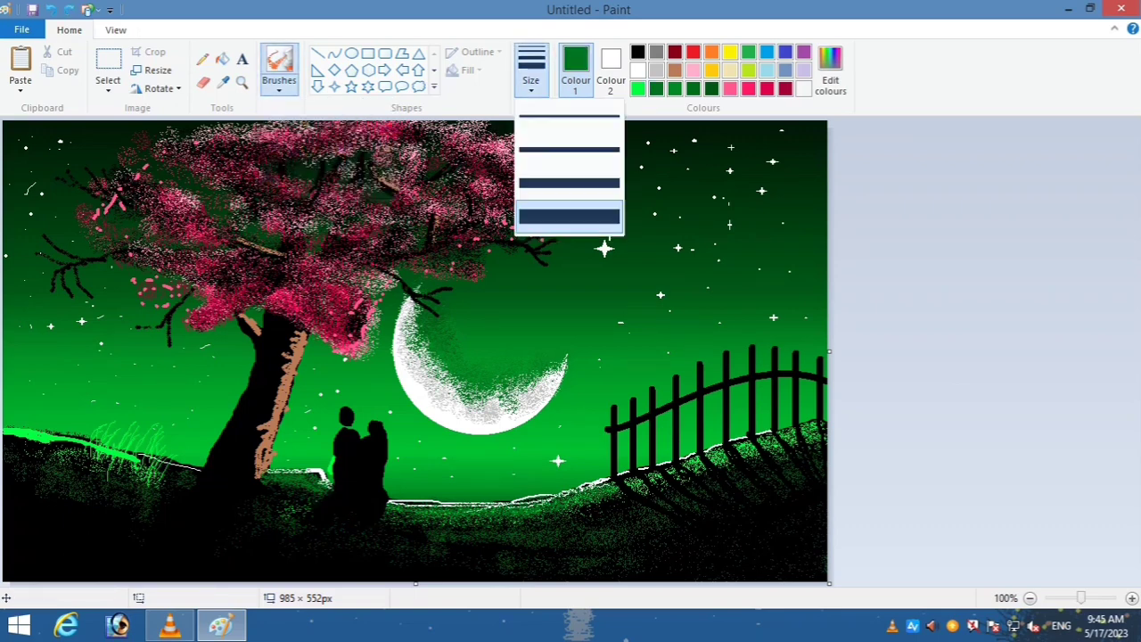
left_click(568, 216)
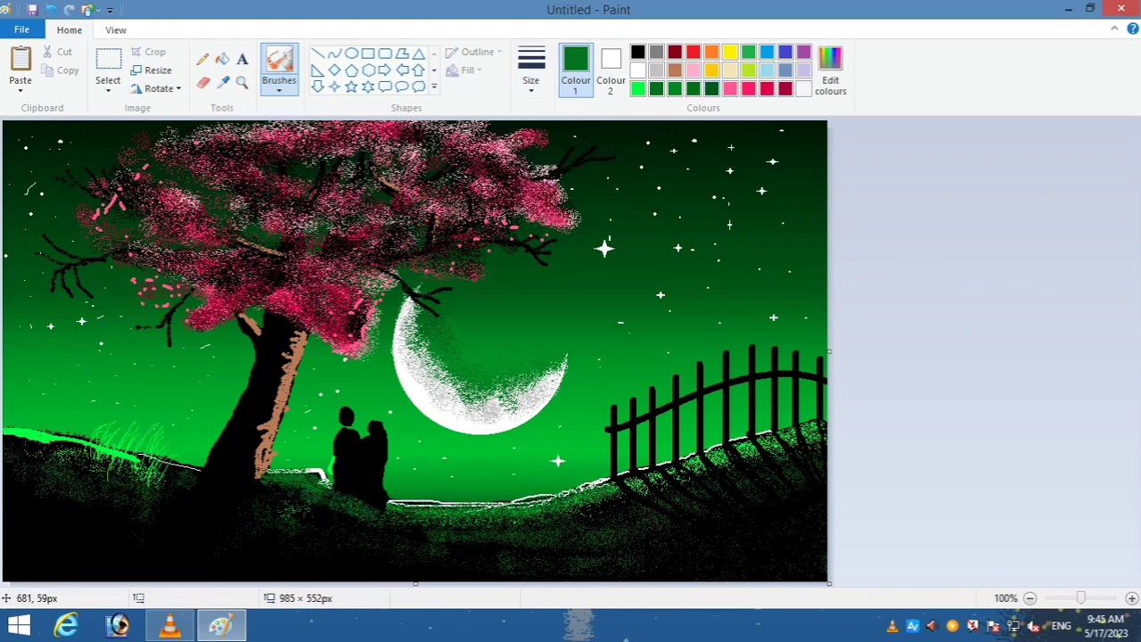
left_click(637, 51)
mouse_move(335, 501)
left_mouse_down()
mouse_move(371, 522)
mouse_move(351, 511)
left_mouse_up()
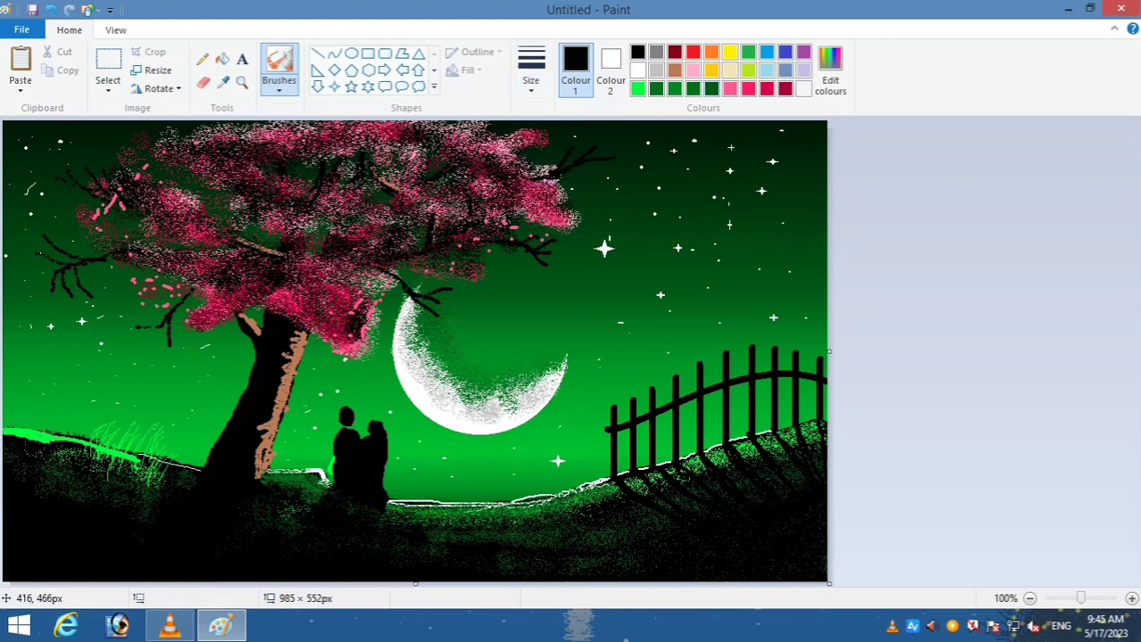
- Draw a thin white line down the left edge of the first fence post, from the rail to the hill
left_click(318, 54)
left_click(638, 71)
left_click_drag(610, 430, 611, 473)
left_click(477, 53)
left_click(531, 59)
left_click(570, 116)
scroll(576, 401, "up", 2)
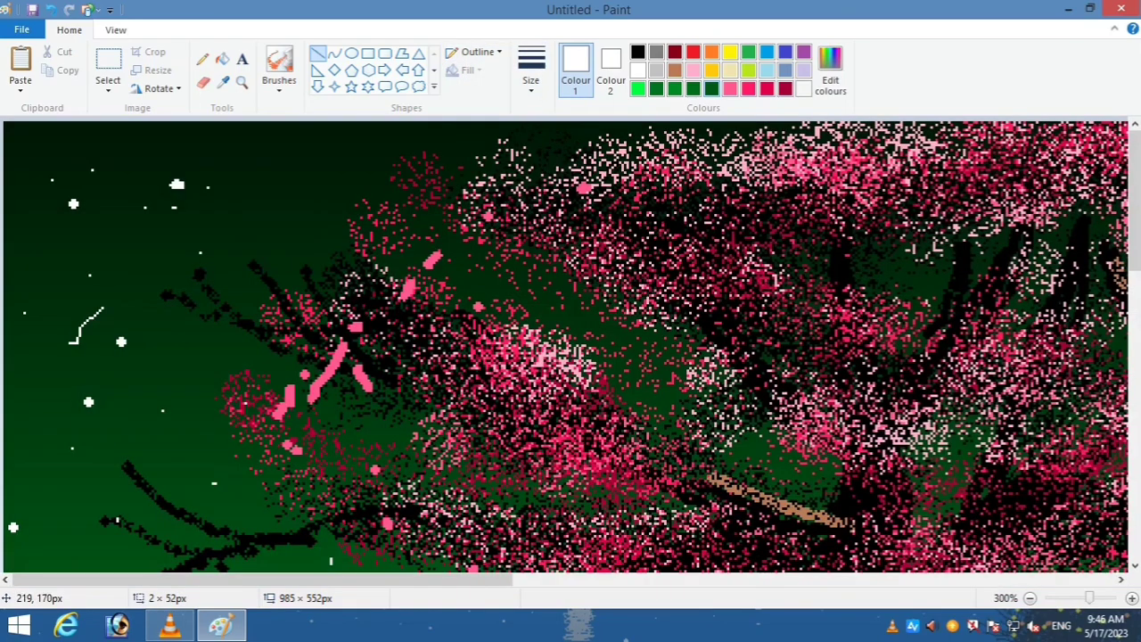
left_click_drag(490, 580, 1101, 579)
mouse_move(1134, 232)
left_mouse_down()
mouse_move(1134, 468)
mouse_move(1135, 445)
left_mouse_up()
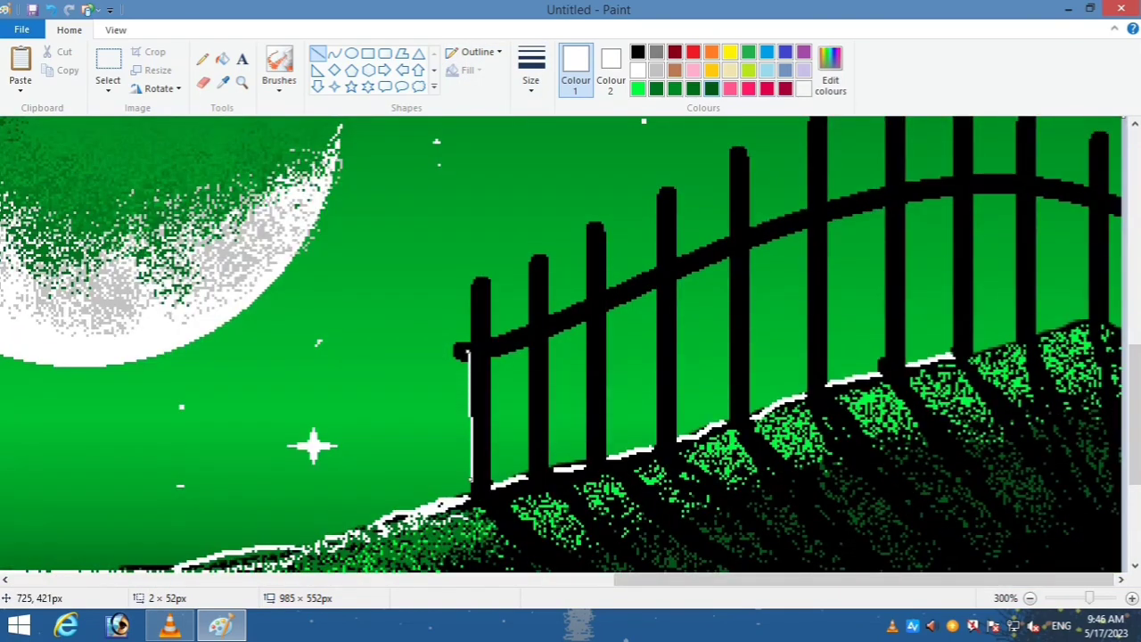
left_click_drag(470, 484, 469, 497)
- Draw thin white vertical lines down the left edges of the other nine fence posts, from the rail to the hill
left_click_drag(531, 346, 530, 477)
left_click_drag(585, 325, 585, 463)
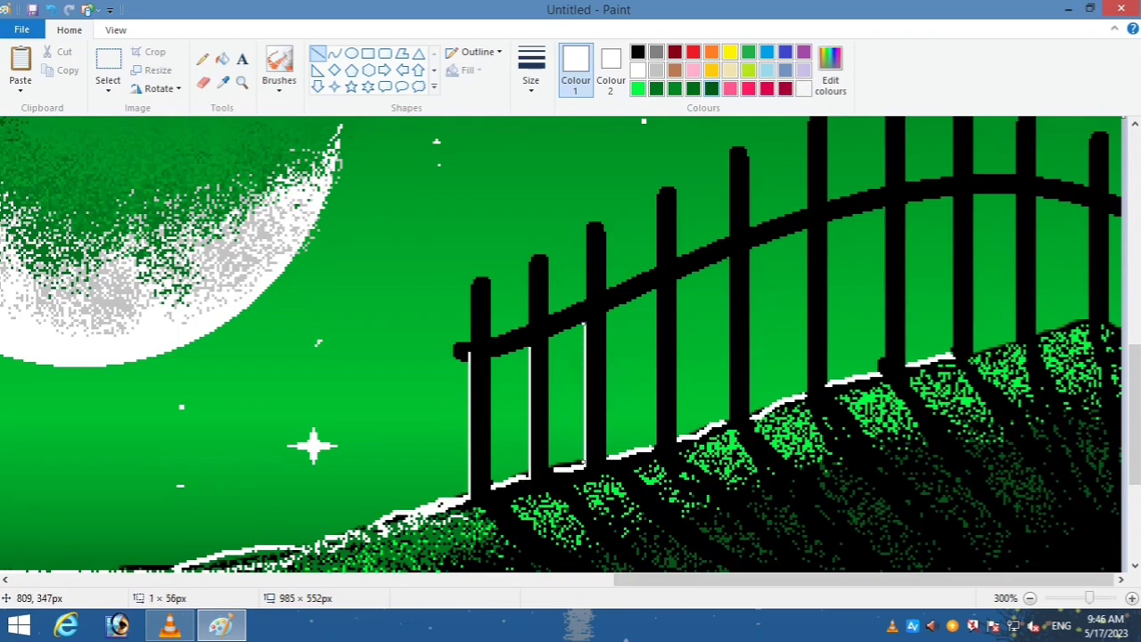
mouse_move(657, 289)
left_mouse_down()
mouse_move(647, 462)
mouse_move(657, 446)
left_mouse_up()
left_click_drag(729, 257, 728, 421)
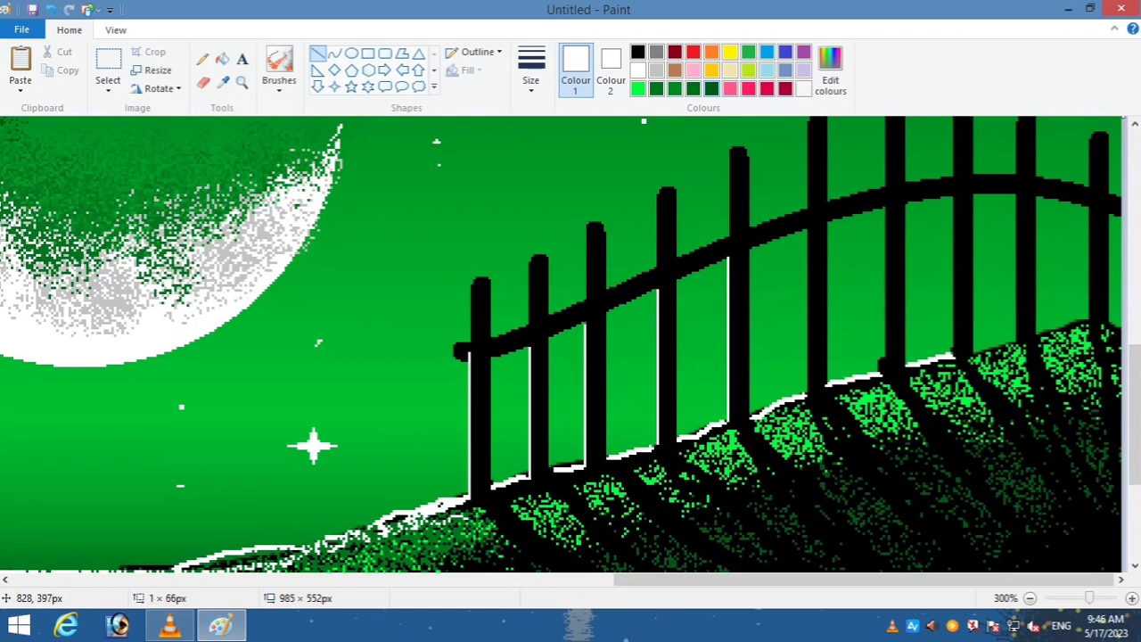
left_click_drag(808, 230, 807, 394)
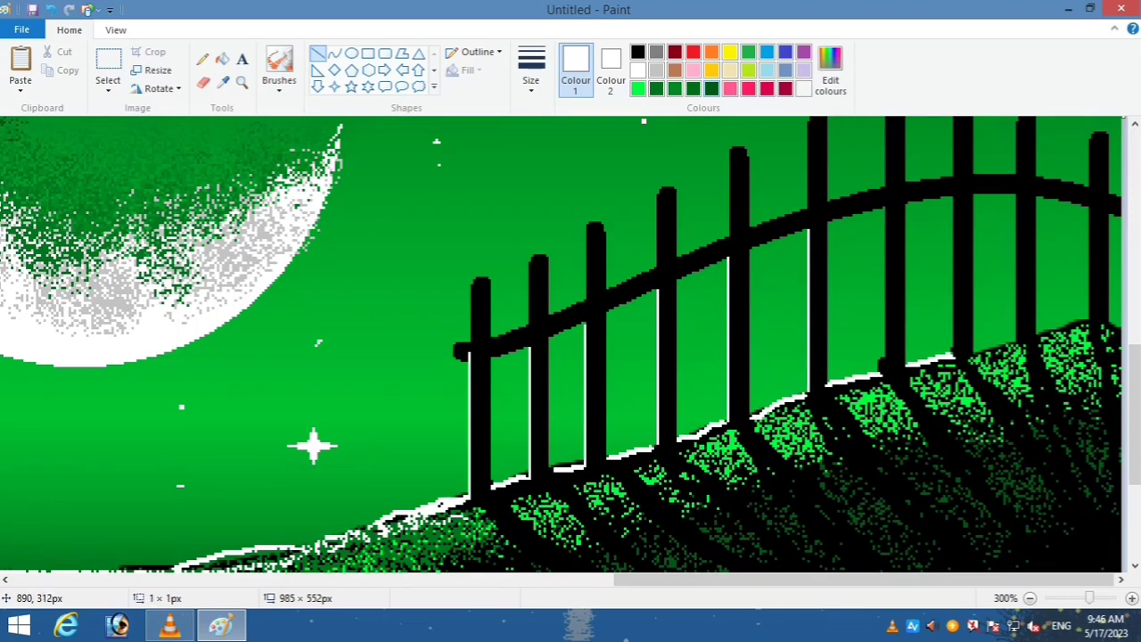
mouse_move(882, 203)
left_mouse_down()
mouse_move(891, 379)
mouse_move(882, 374)
left_mouse_up()
left_click_drag(952, 197, 951, 355)
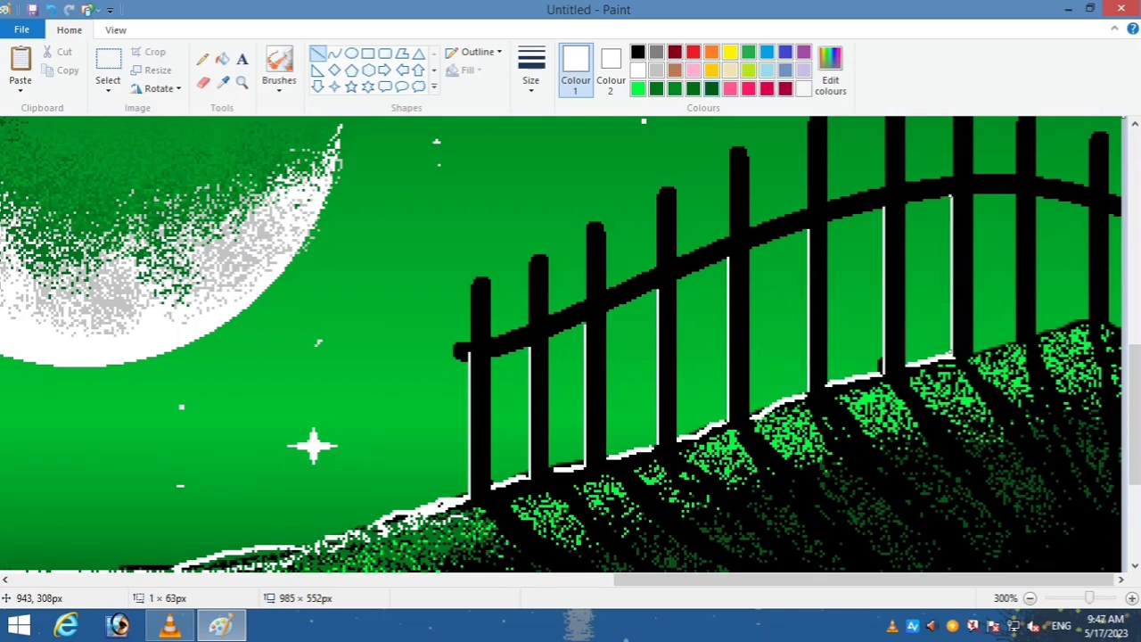
left_click_drag(1018, 197, 1017, 335)
left_click_drag(1088, 206, 1088, 316)
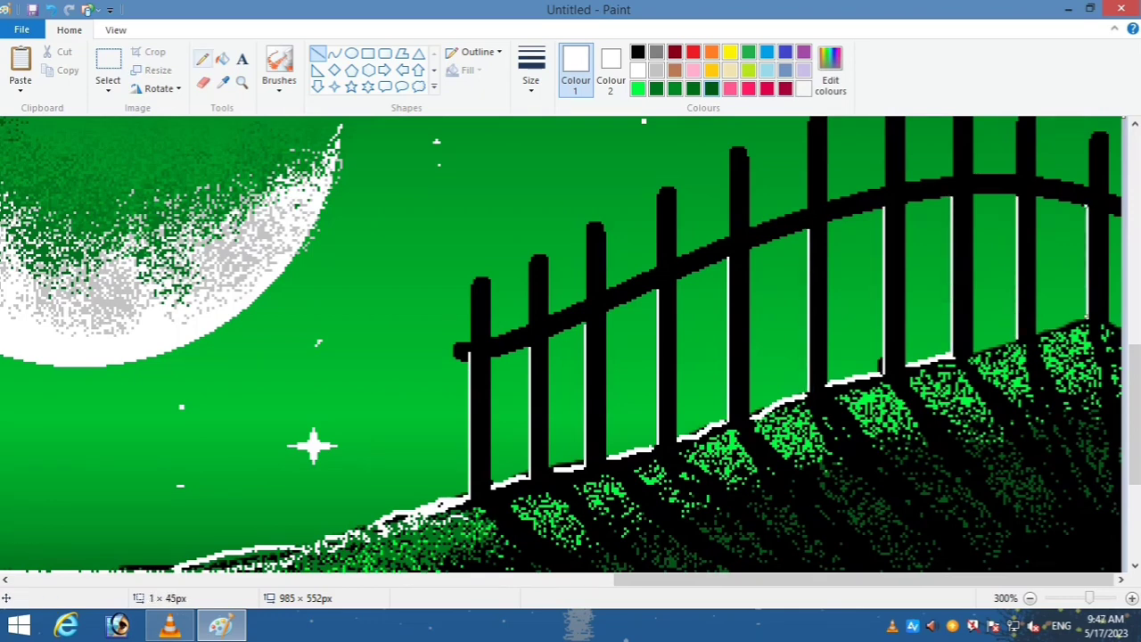
- Pencil white highlights on the left edges of the first six fence posts above the rail, redoing bad strokes
left_click(202, 59)
left_click_drag(470, 279, 469, 345)
key("ctrl+z")
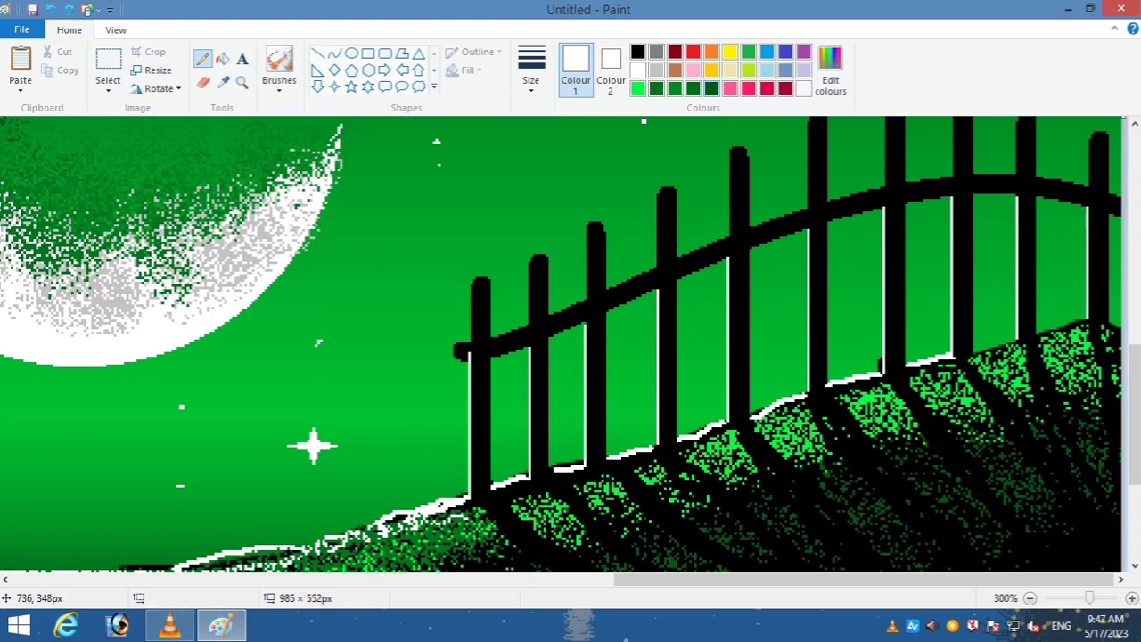
left_click_drag(471, 285, 471, 344)
left_click_drag(528, 265, 527, 325)
left_click_drag(587, 227, 587, 297)
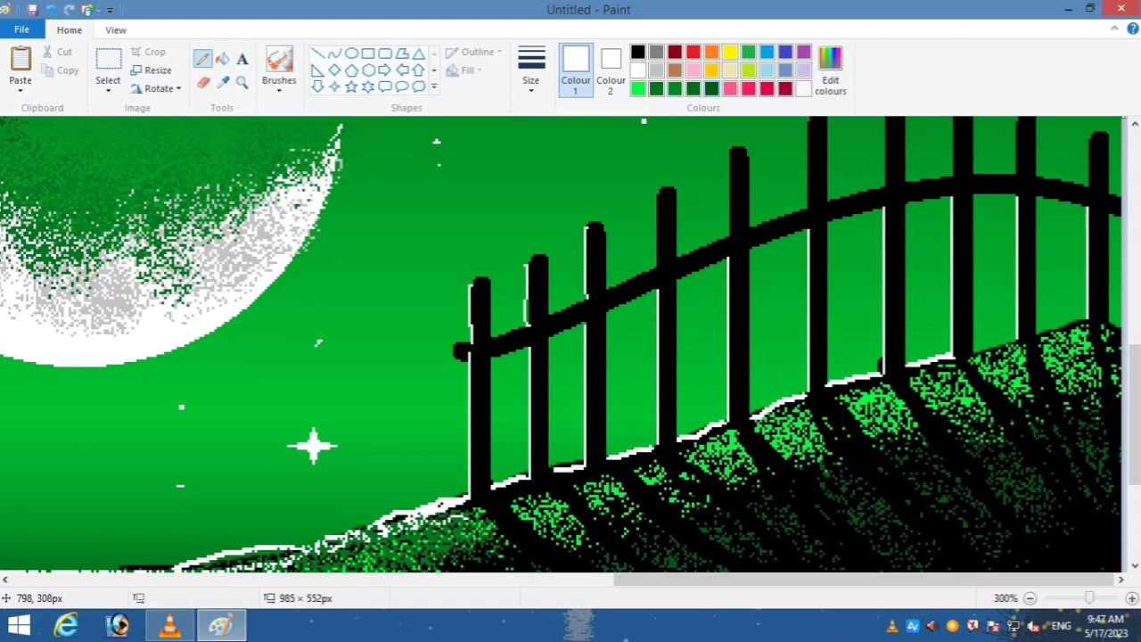
left_click_drag(656, 198, 657, 266)
left_click_drag(727, 150, 729, 232)
key("ctrl+z")
key("ctrl+z")
scroll(802, 223, "up", 3)
left_click_drag(810, 236, 810, 317)
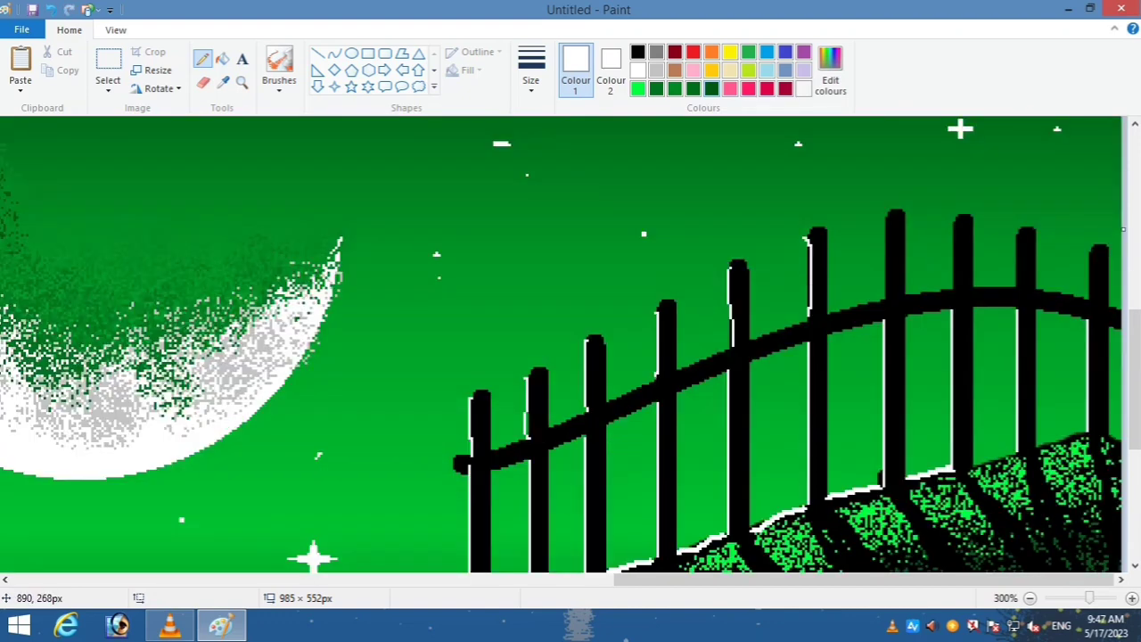
key("ctrl+z")
- Pencil white highlights on the left edges of the last four posts above the rail and along the rail's upper edge
left_click_drag(891, 215, 886, 293)
left_click_drag(956, 221, 956, 288)
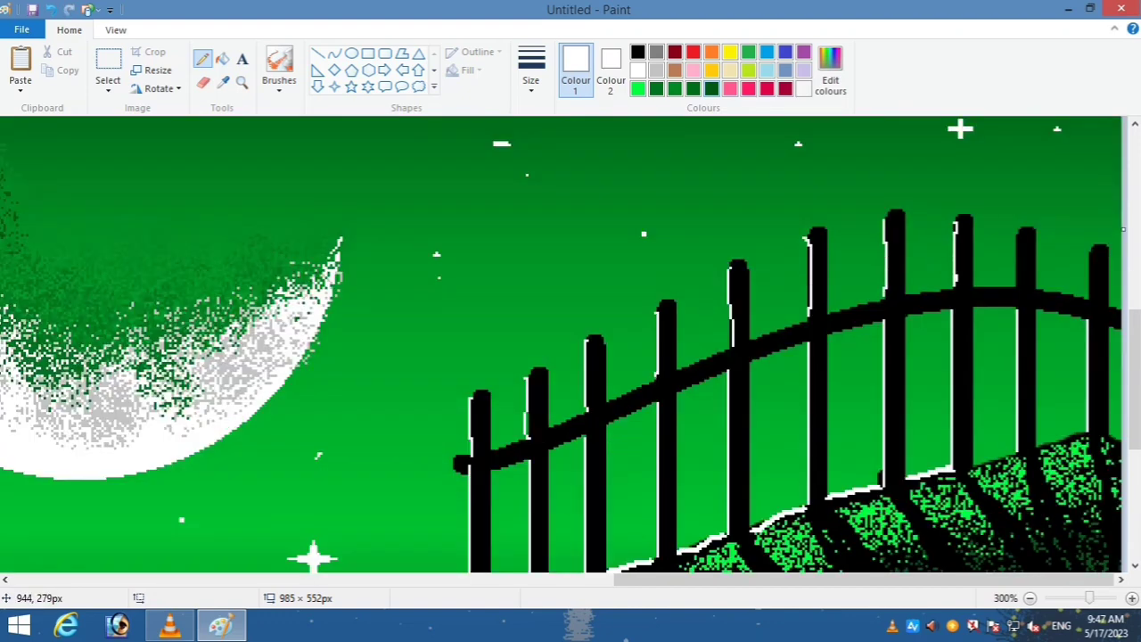
left_click_drag(1017, 235, 1018, 286)
left_click_drag(1089, 251, 1089, 305)
mouse_move(490, 451)
left_mouse_down()
mouse_move(729, 344)
mouse_move(885, 294)
mouse_move(990, 286)
mouse_move(1093, 297)
left_mouse_up()
- Add white pencil highlights along the brown bark of the tree trunk and its short side branch
scroll(687, 323, "down", 2)
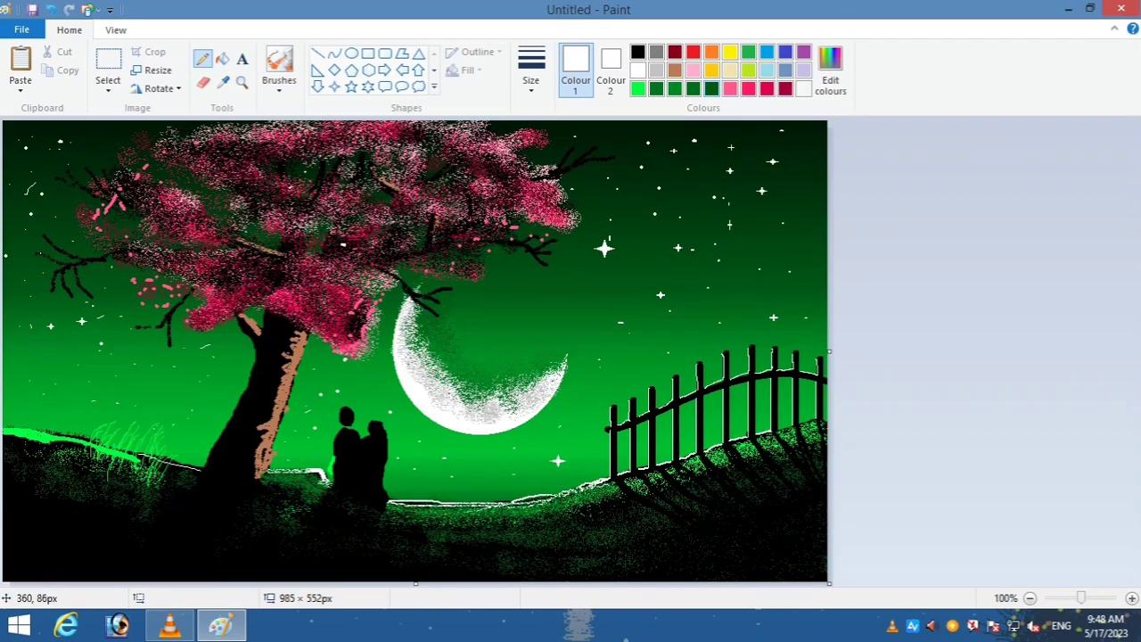
mouse_move(240, 315)
left_mouse_down()
mouse_move(292, 343)
mouse_move(257, 490)
left_mouse_up()
key("ctrl+z")
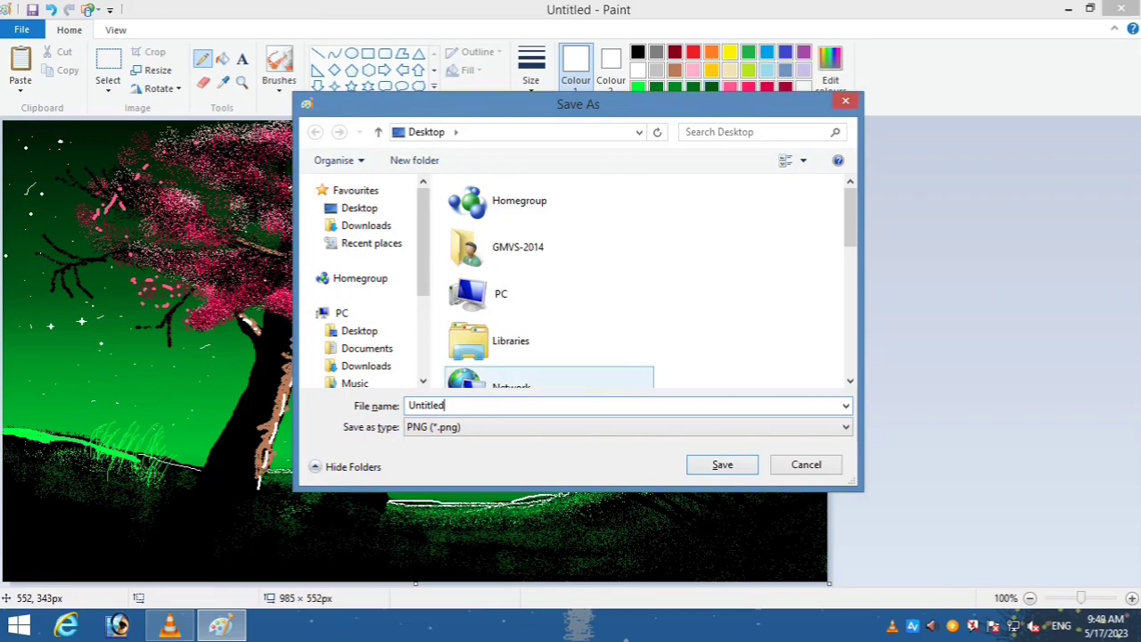
- Save the painting to the Desktop as a PNG named "Untitled 3" instead of replacing the existing Untitled file
key("Return")
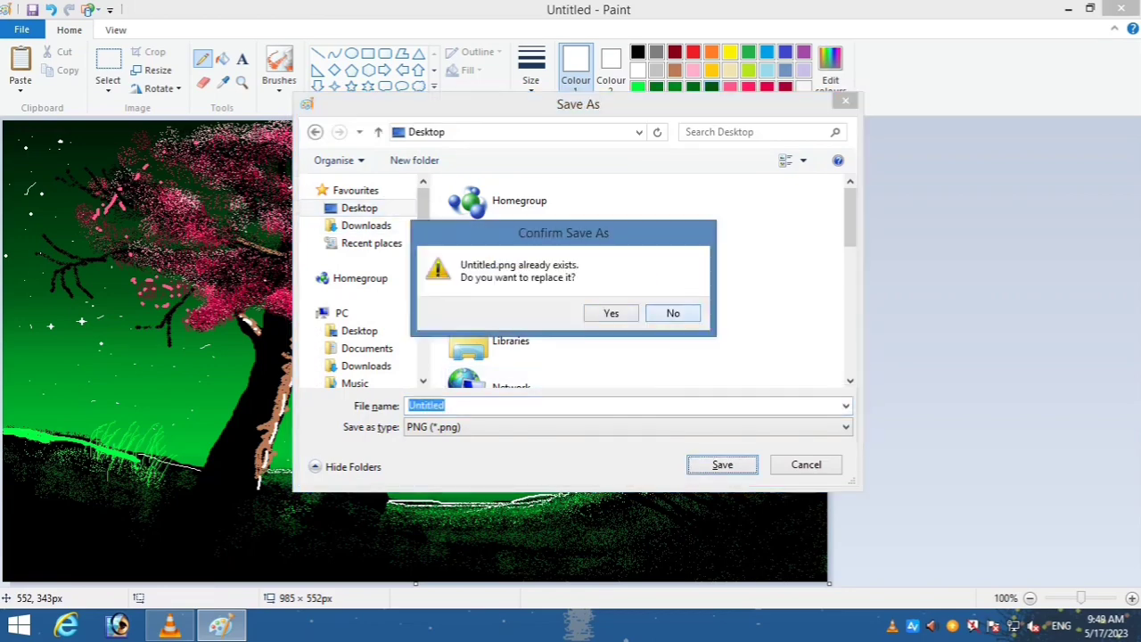
key("Return")
left_click(445, 406)
type("3")
key("Return")
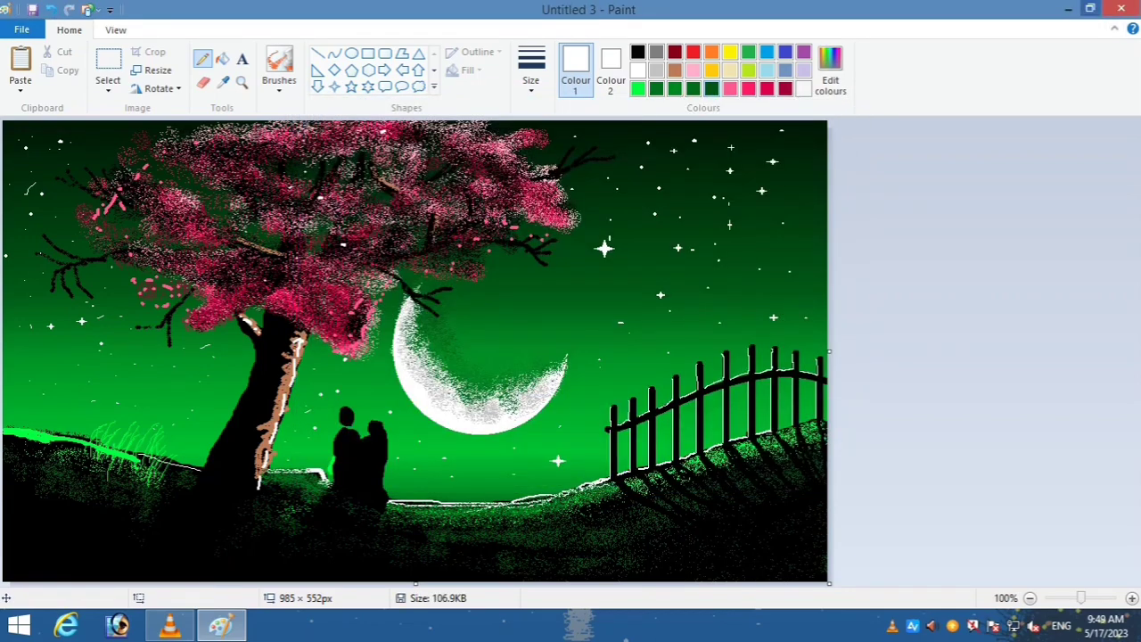